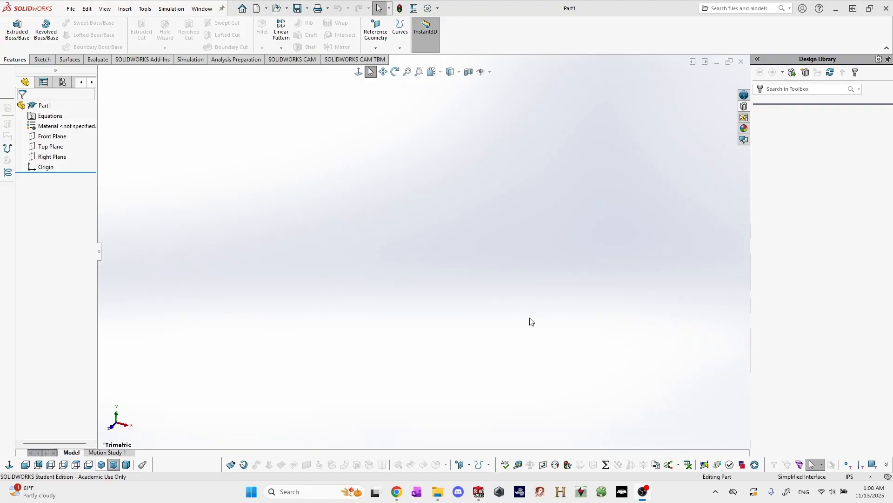
Switch to Chrome, search Airfoil Tools for SD8040, and open the SD8040 (10%) airfoil details page.
key(alt+Tab)
key(alt+Tab)
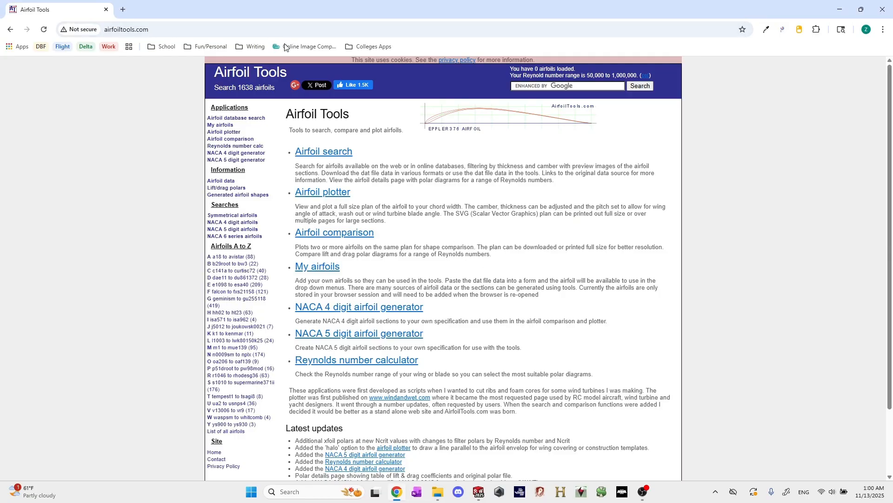
click(534, 86)
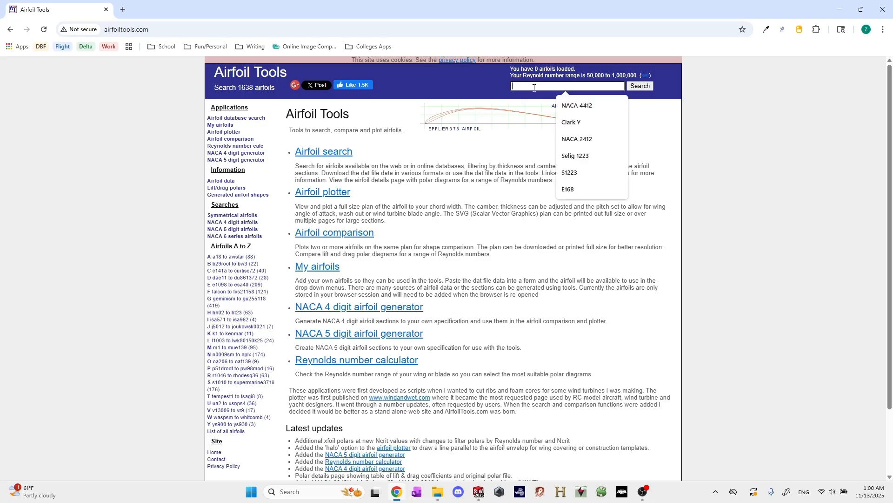
text(SD8040)
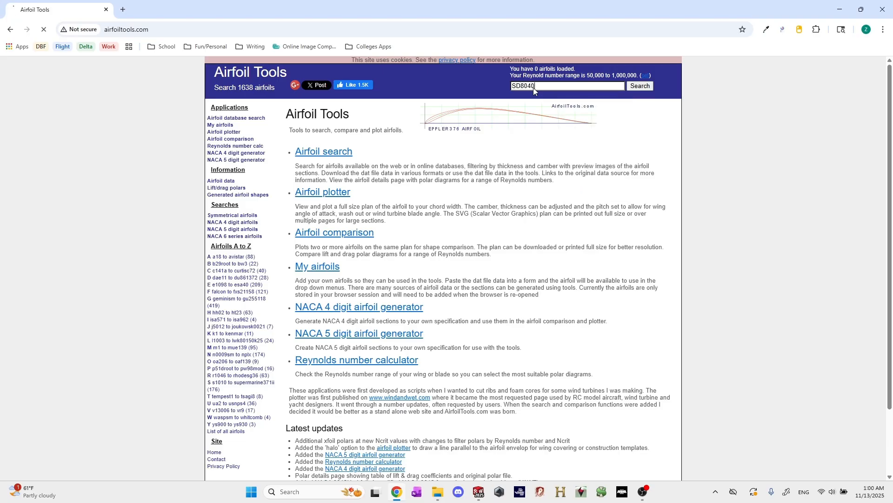
key(Return)
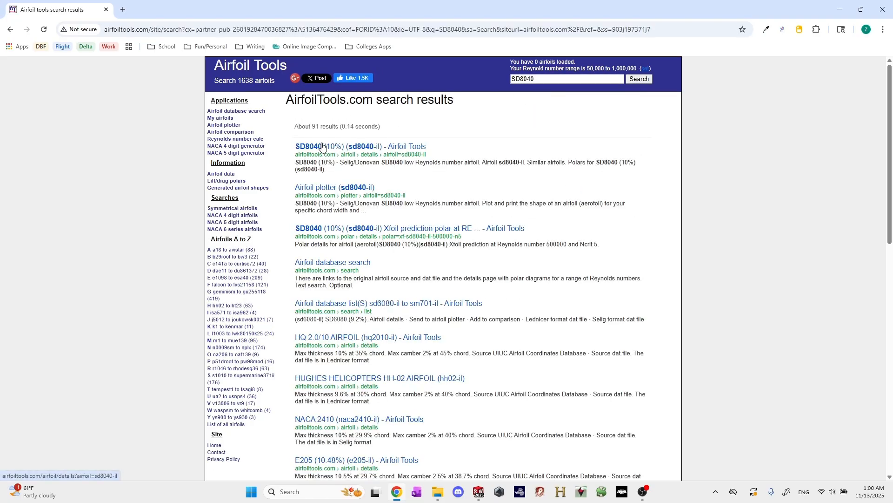
click(322, 146)
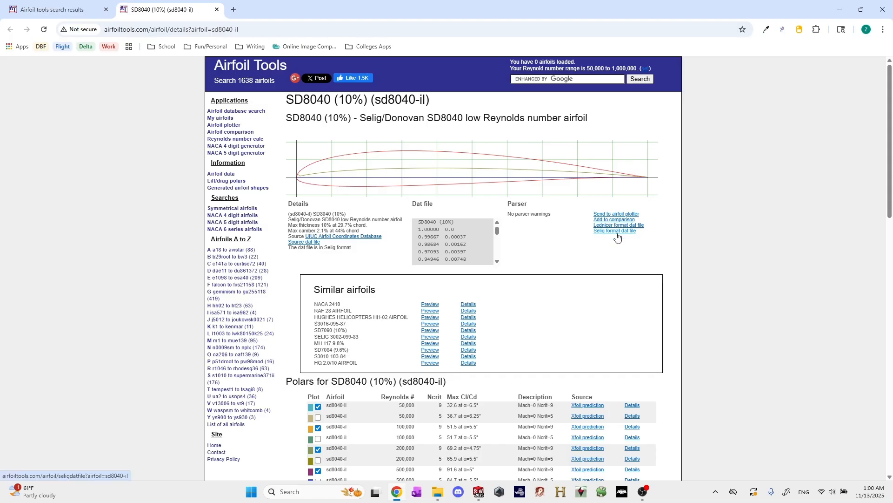
Copy all coordinate rows from the airfoil's Selig format dat file into a new Excel workbook, starting at cell A1.
click(617, 234)
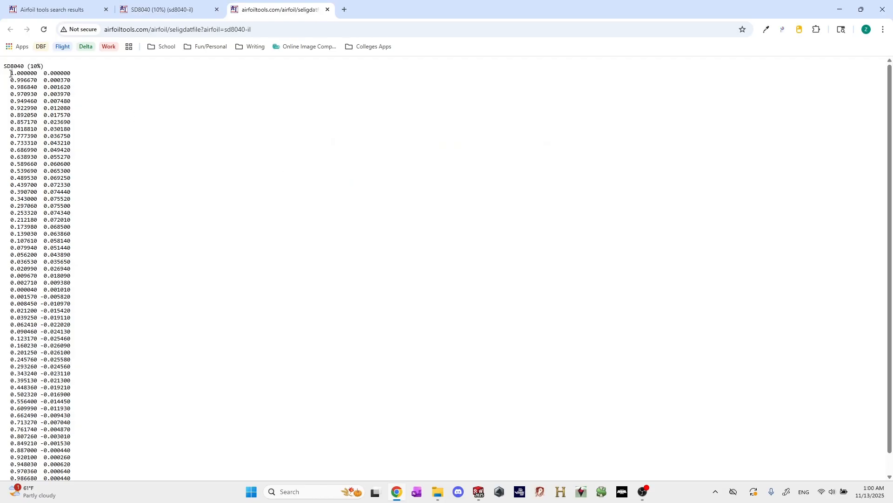
drag(11, 73, 74, 476)
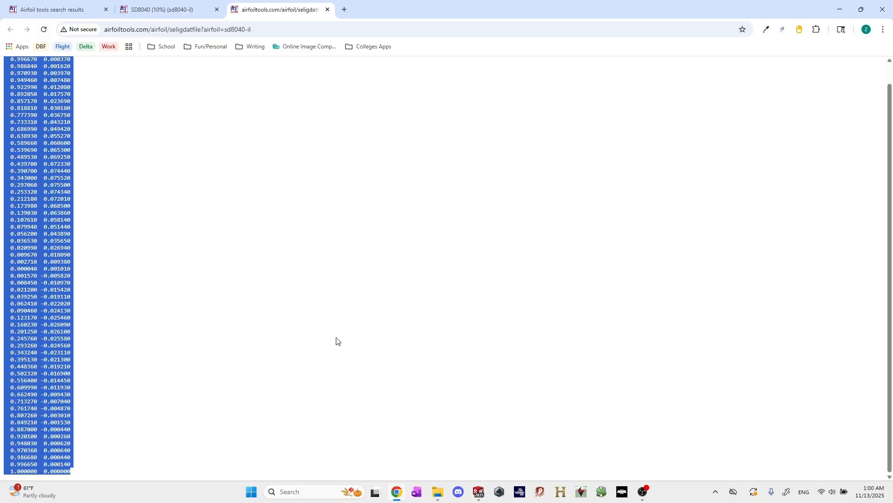
key(super)
text(excel)
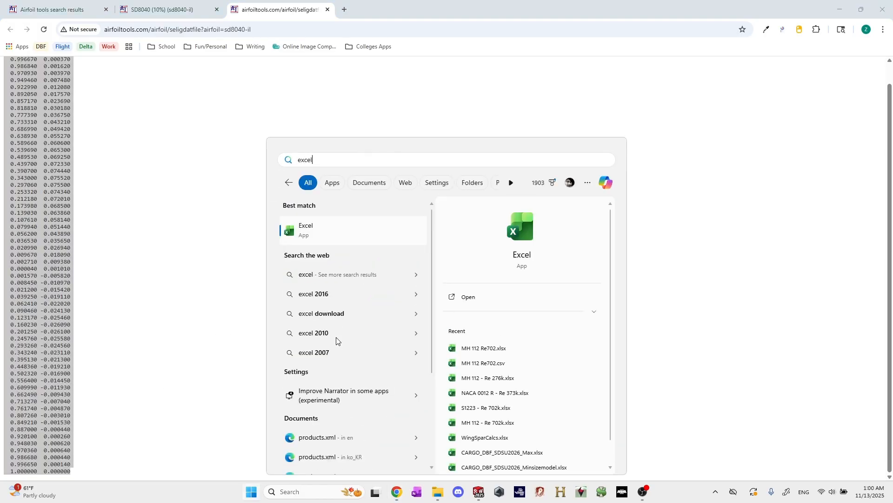
key(Return)
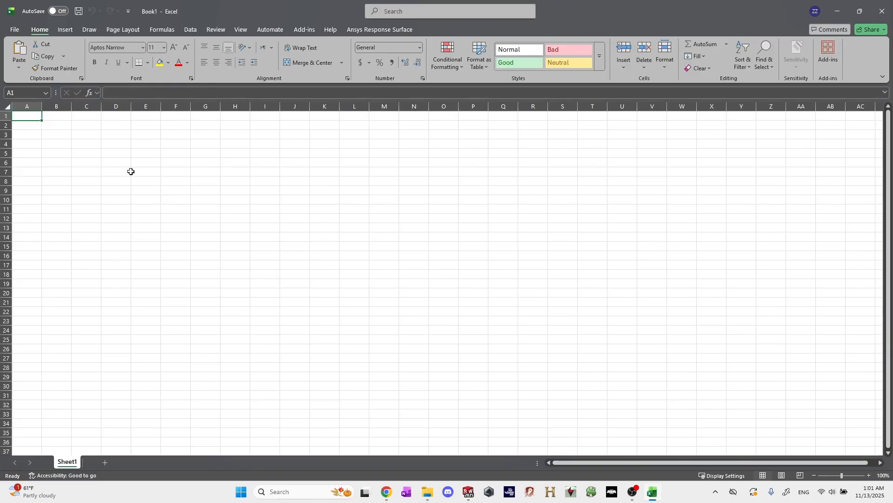
key(ctrl+v)
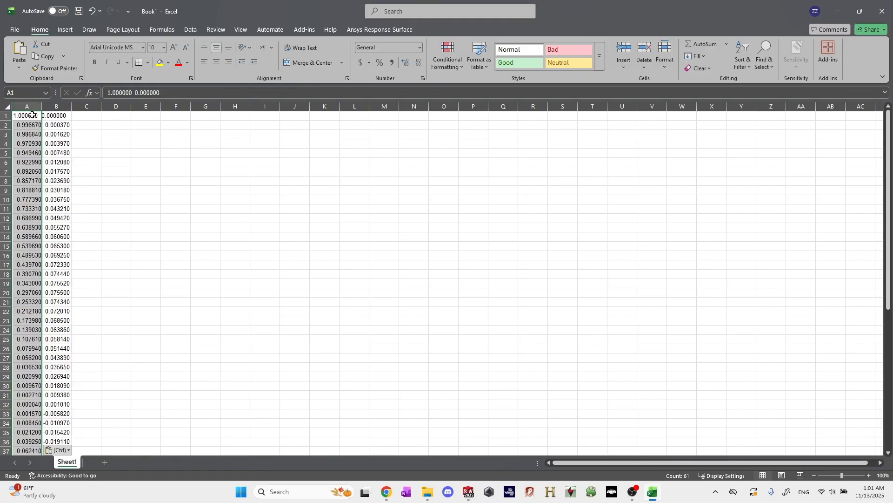
Split the pasted coordinates with Text to Columns as delimited data, using Tab and Space as delimiters and General format.
click(191, 29)
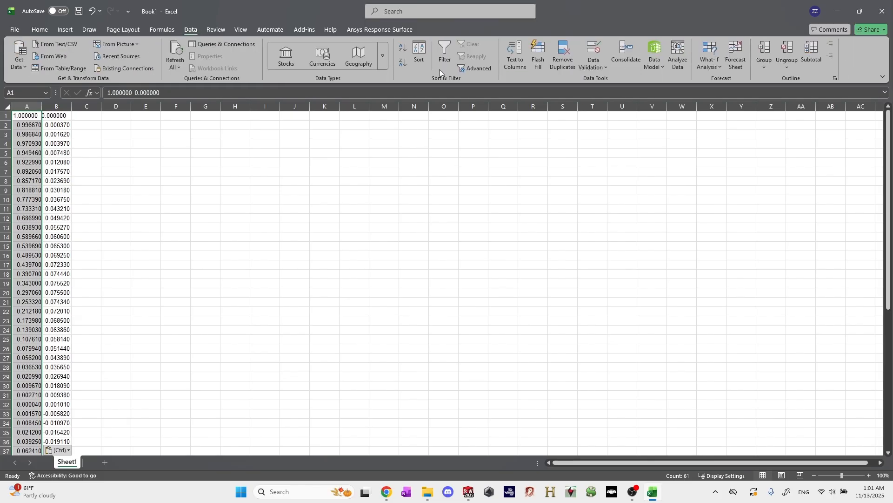
click(518, 63)
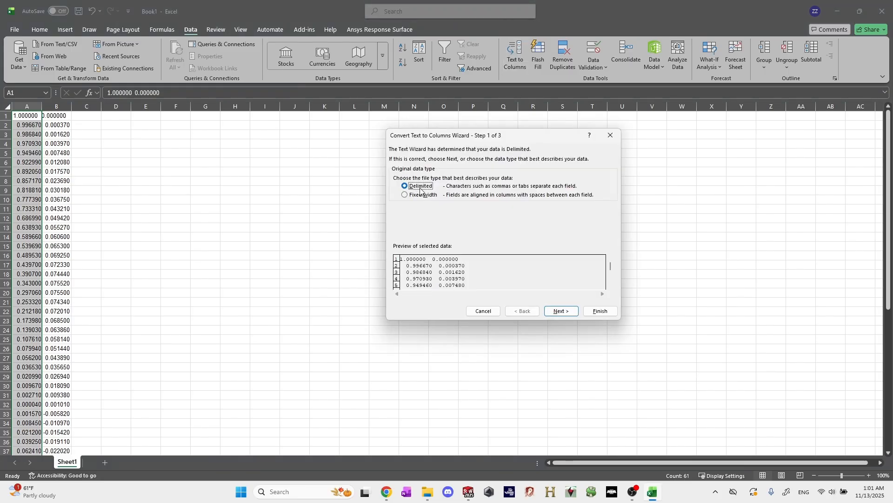
click(564, 312)
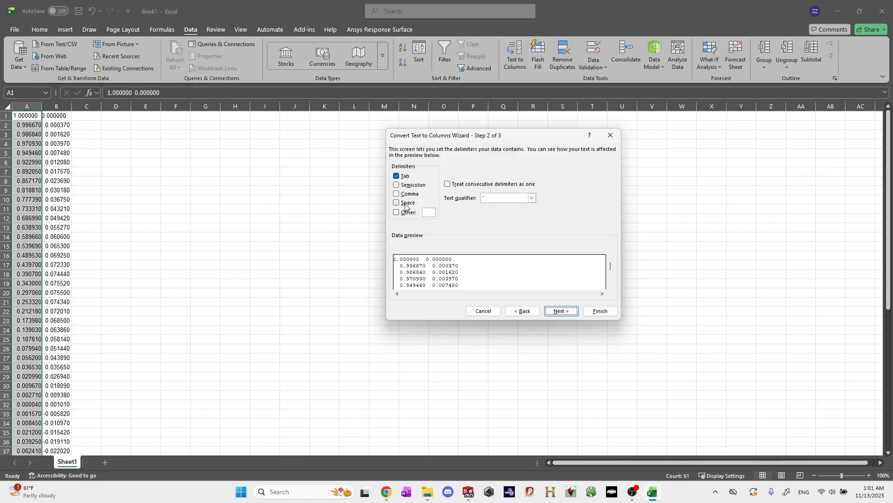
click(407, 206)
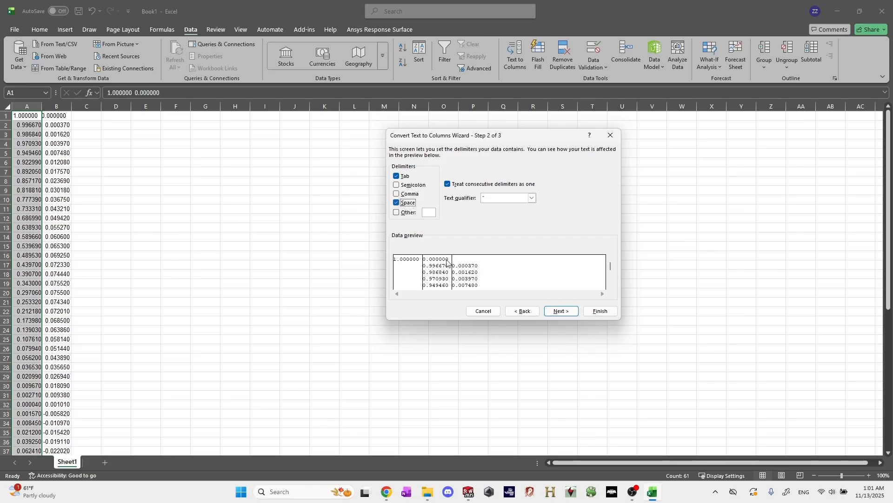
click(409, 207)
click(410, 208)
click(409, 207)
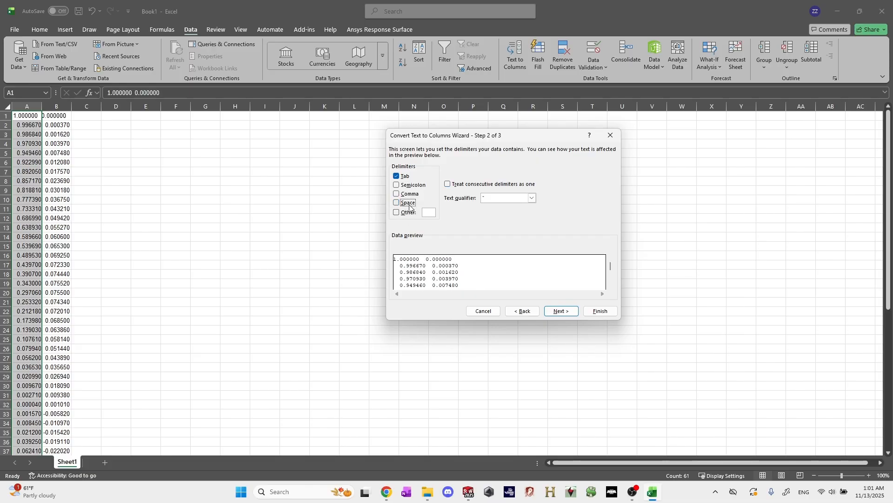
click(409, 207)
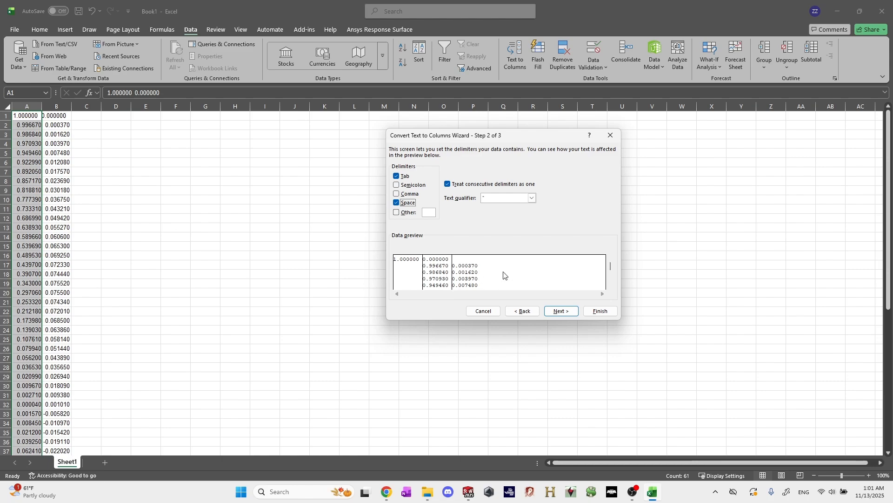
click(563, 312)
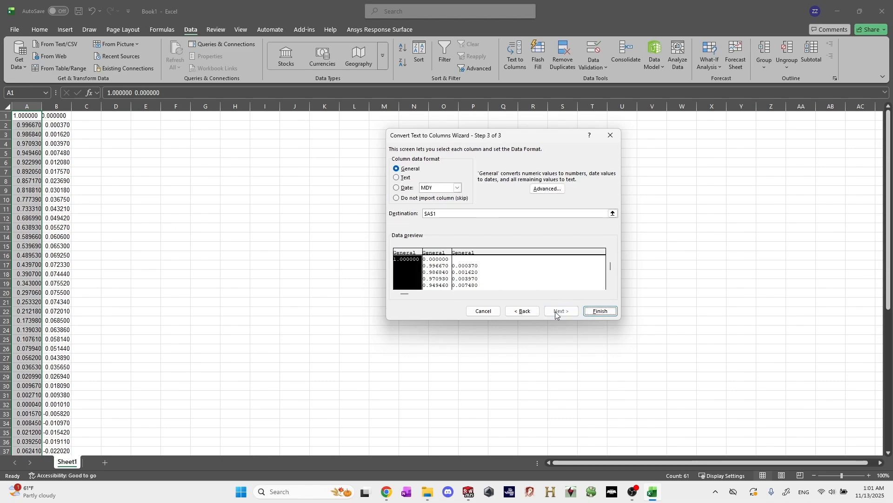
click(600, 311)
click(169, 182)
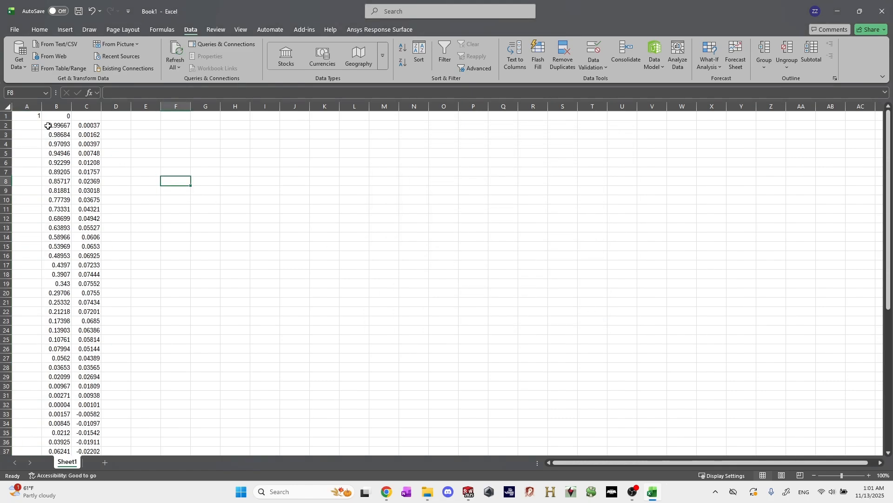
Move the first row's coordinate pair from A1:B1 to B1:C1 so it aligns with the rows below.
click(79, 135)
drag(32, 122, 61, 116)
click(16, 165)
key(ctrl+x)
click(61, 116)
key(ctrl+v)
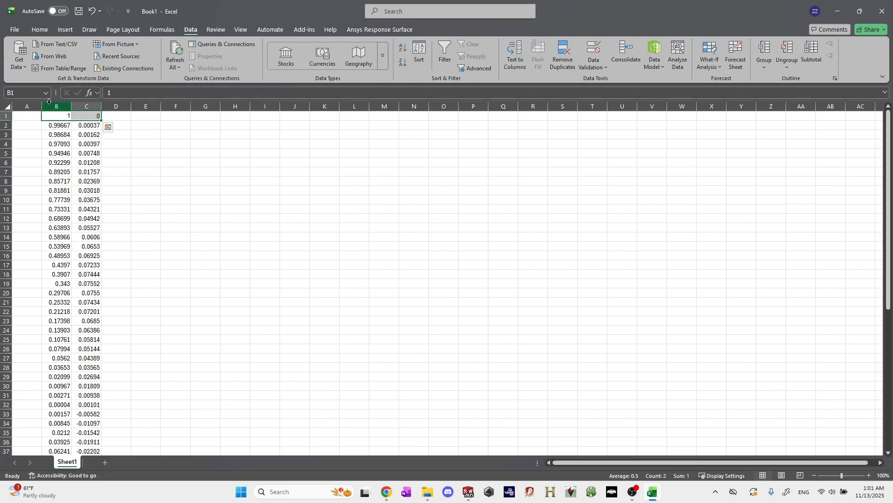
Delete the empty column A so the coordinates occupy columns A and B.
right_click(29, 107)
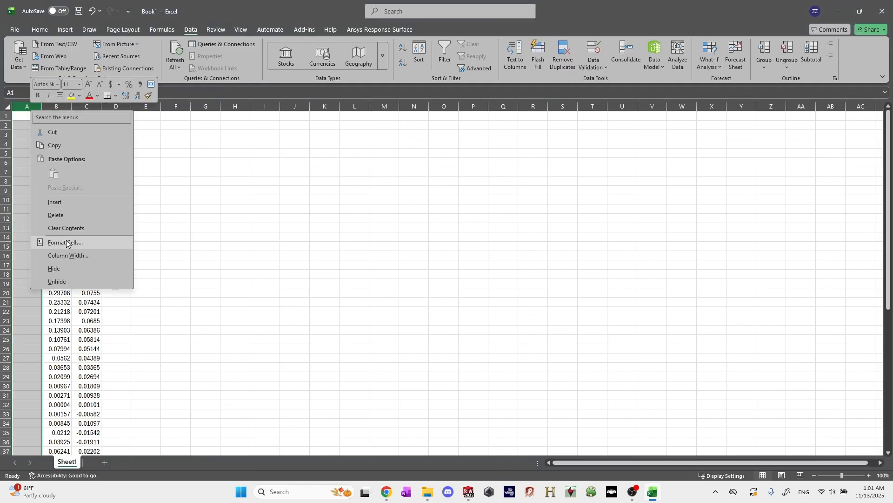
click(56, 215)
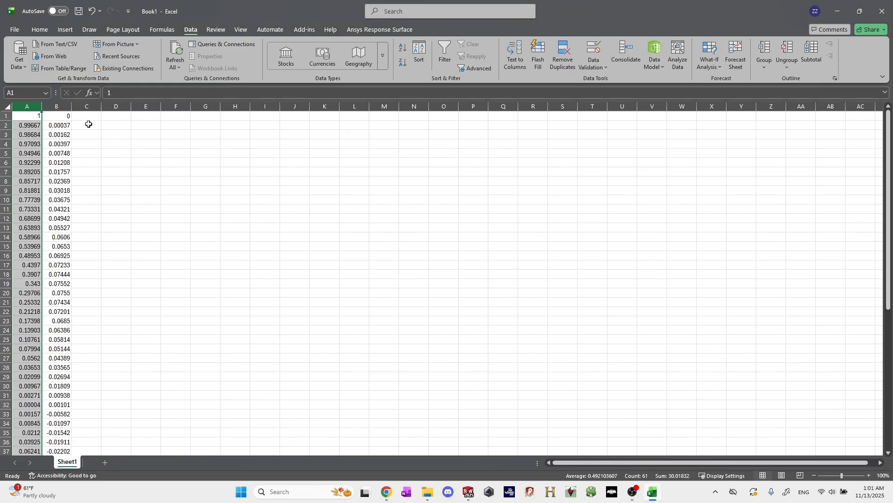
click(86, 162)
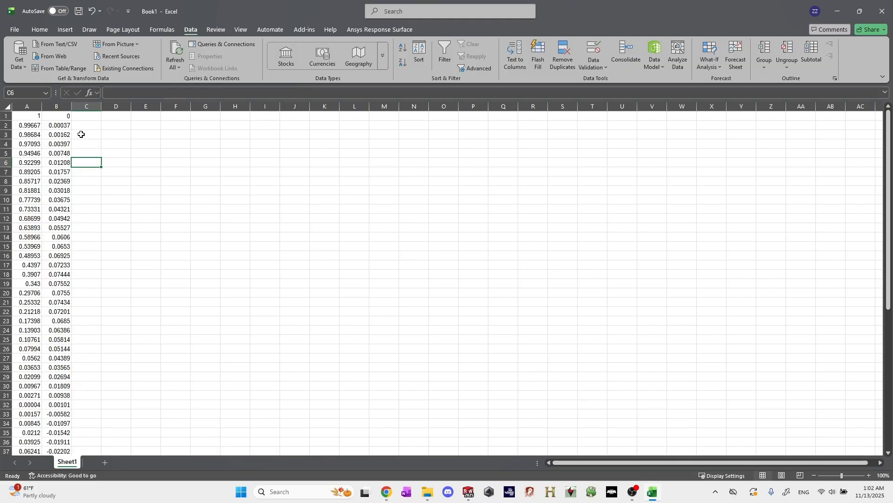
Enter 0 in cell C1 and fill it down to C12 as the Z coordinate.
click(89, 121)
key(Up)
text(0)
key(Return)
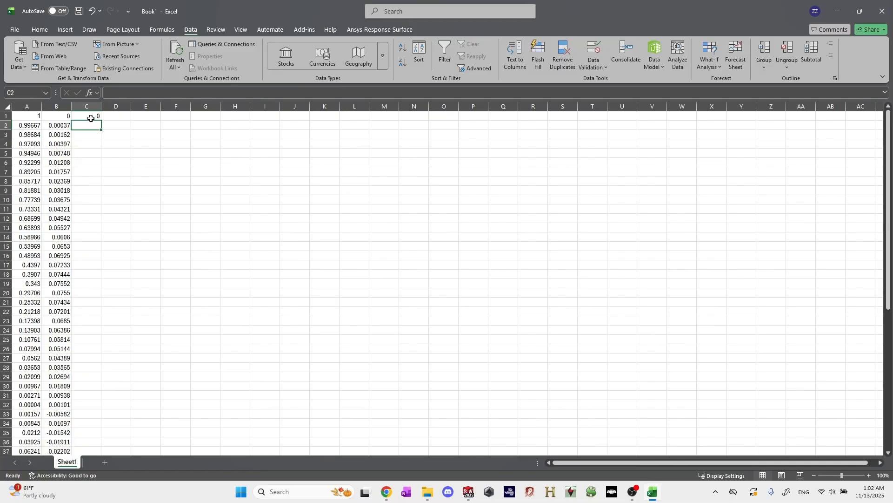
click(91, 118)
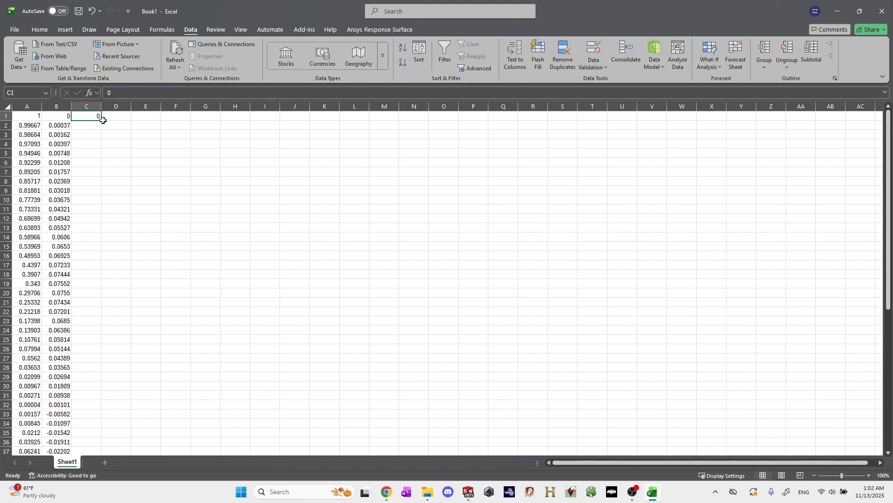
drag(103, 121, 104, 226)
click(120, 181)
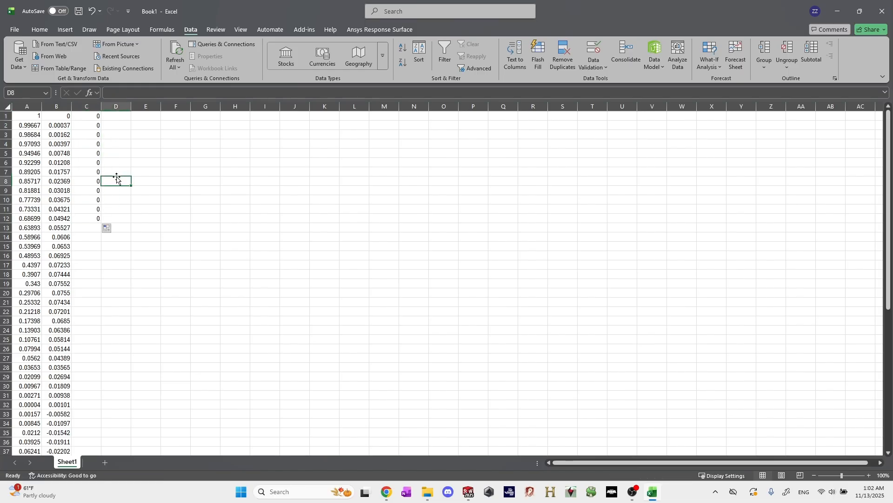
Copy the 0 from C12 into the rest of column C through the last coordinate row, C61.
click(87, 118)
click(95, 126)
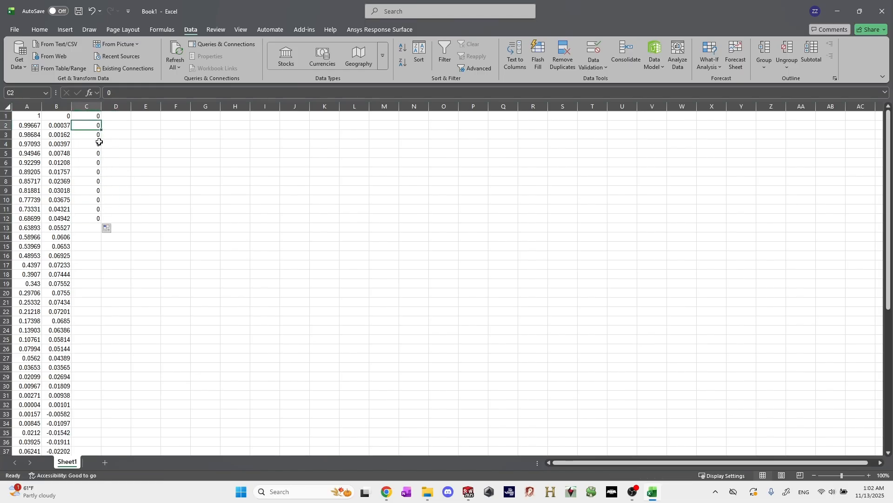
key(Down)
key(Down)
key(Down)
key(Down)
key(Down)
key(Down)
key(Down)
key(Down)
key(Down)
key(Down)
key(ctrl+c)
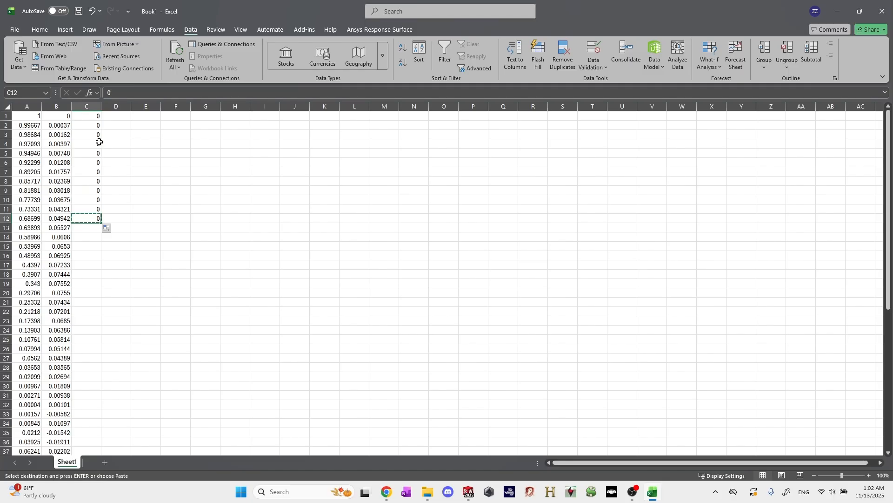
key(shift+Down)
key(shift+Down)
key(shift+Down)
key(shift+Down)
key(shift+Down)
key(shift+Down)
key(shift+Down)
key(shift+Down)
key(shift+Down)
key(shift+Down)
key(shift+Down)
key(shift+Down)
key(shift+Down)
key(shift+Down)
key(shift+Down)
key(shift+Down)
key(shift+Down)
key(shift+Down)
key(shift+Down)
key(shift+Down)
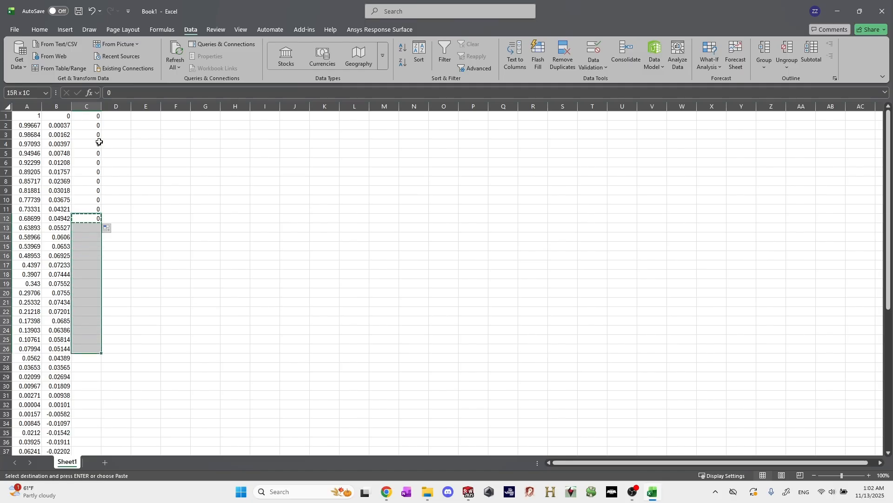
key(shift+Down)
key(shift+Down)
key(shift+Down)
key(shift+Down)
key(shift+Down)
key(shift+Down)
key(shift+Down)
key(shift+Down)
key(shift+Down)
key(shift+Down)
key(shift+Down)
key(shift+Down)
key(shift+Down)
key(shift+Down)
key(shift+Down)
key(shift+Up)
key(shift+Up)
key(shift+Up)
key(shift+Up)
key(shift+Up)
key(shift+Up)
key(shift+Up)
key(shift+Up)
key(shift+Up)
key(shift+Up)
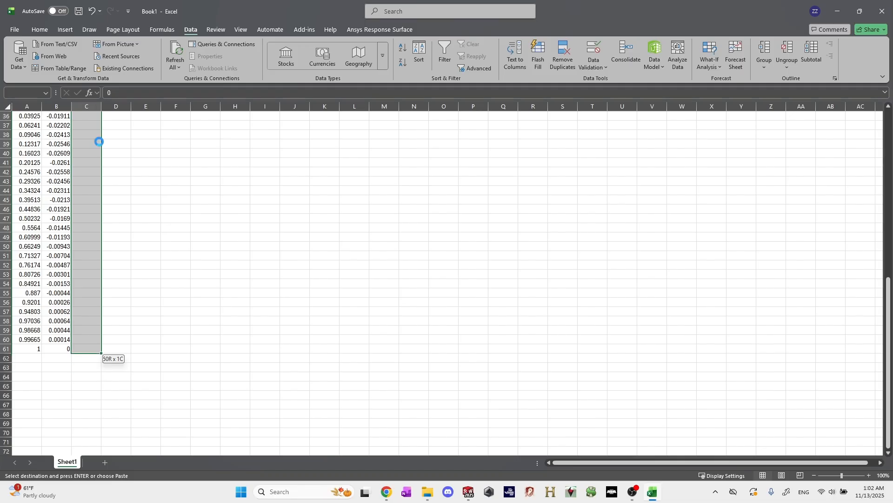
key(ctrl+v)
click(186, 264)
click(133, 236)
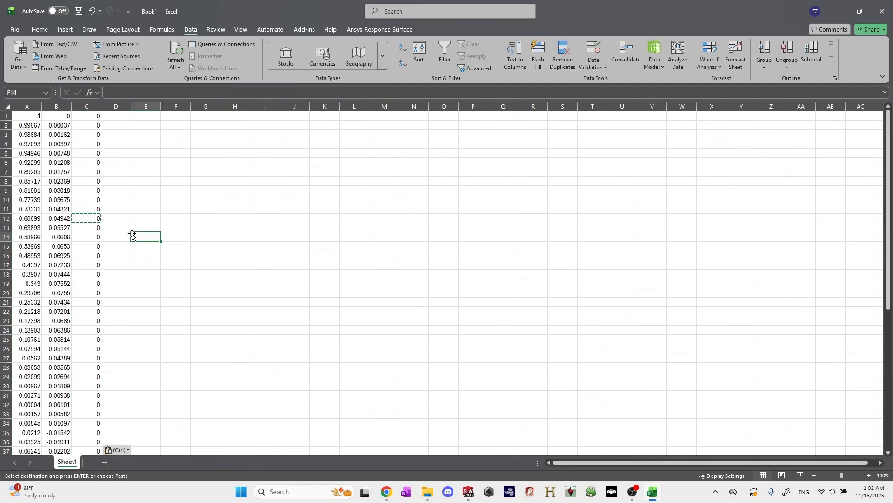
key(Escape)
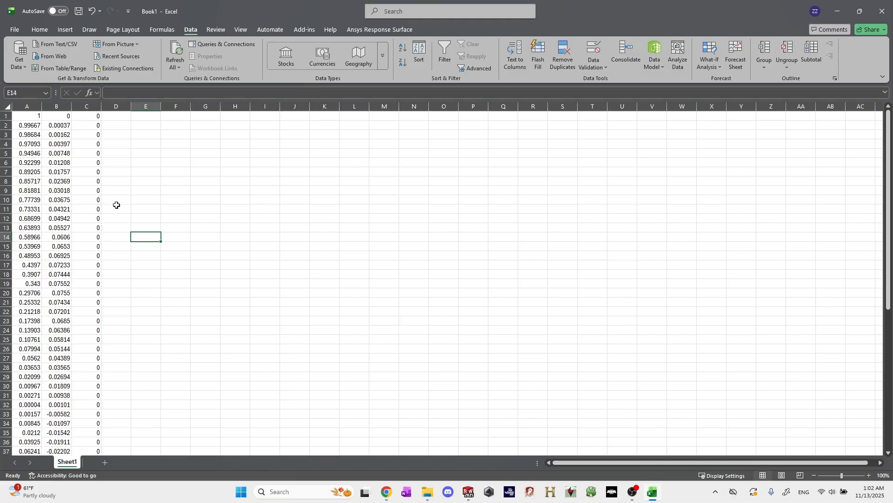
Save the coordinate sheet in the Downloads folder as SD8040 in Text (Tab delimited) (*.txt) format.
click(13, 30)
click(32, 172)
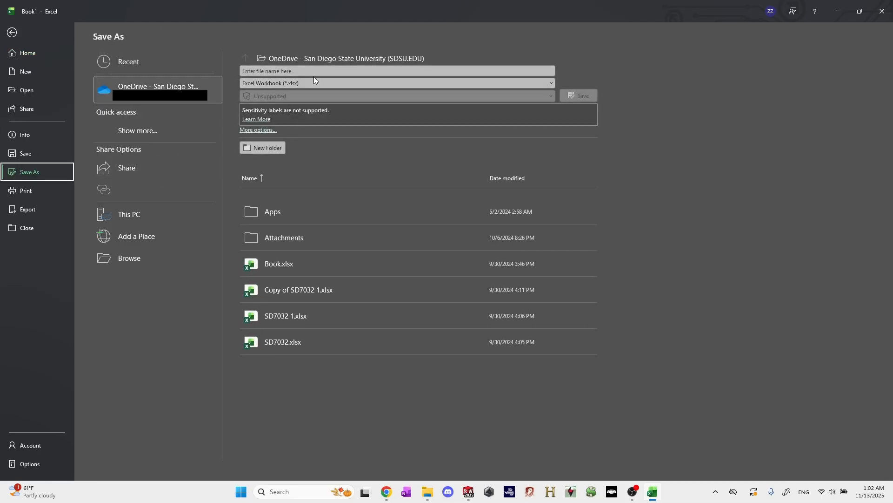
click(141, 259)
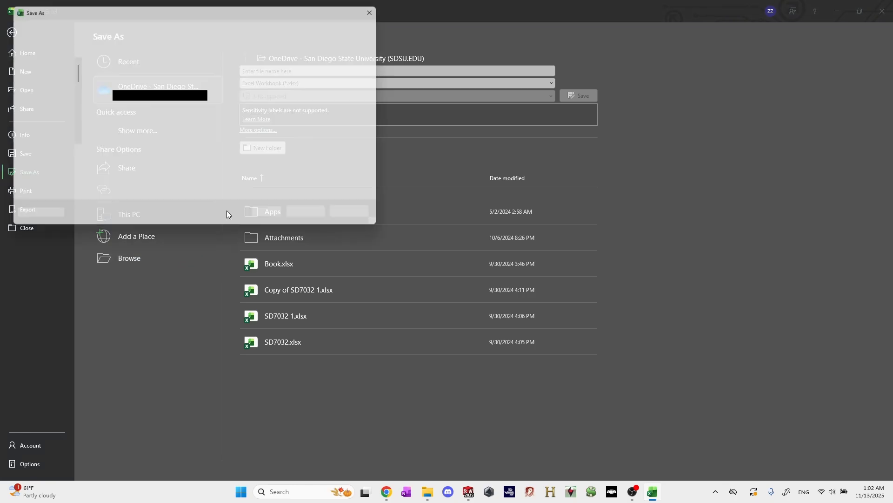
click(39, 110)
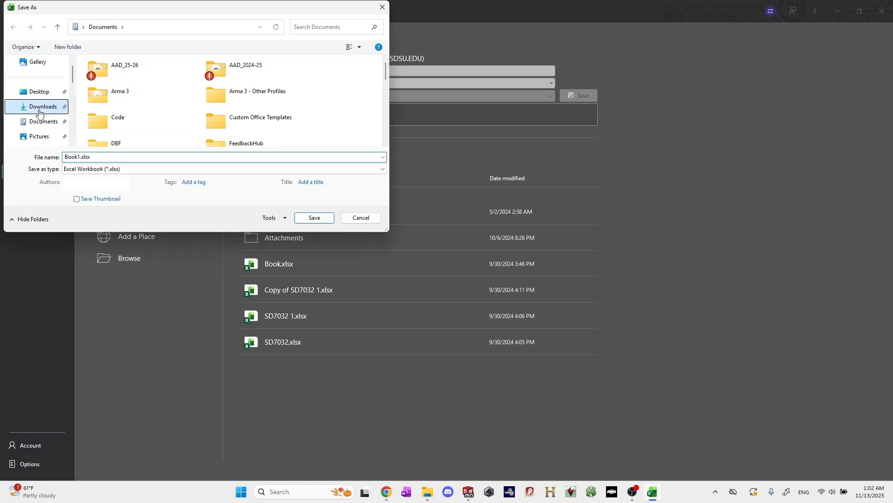
click(108, 156)
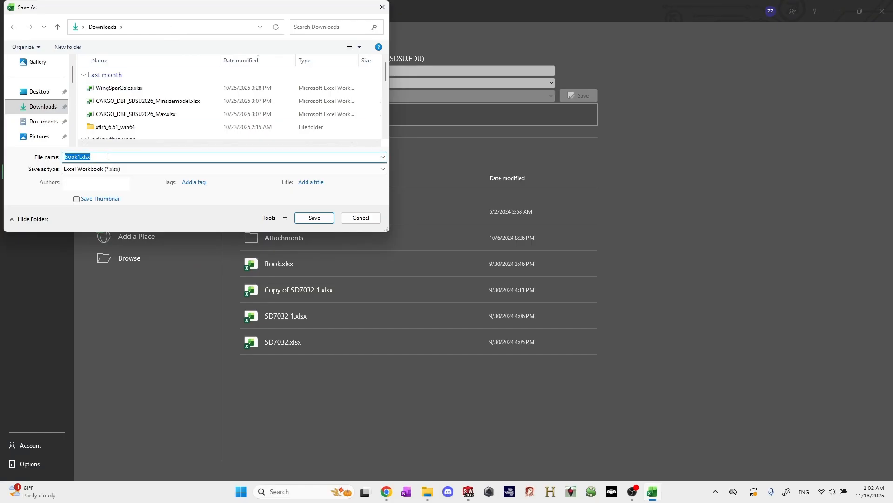
text(SD8040)
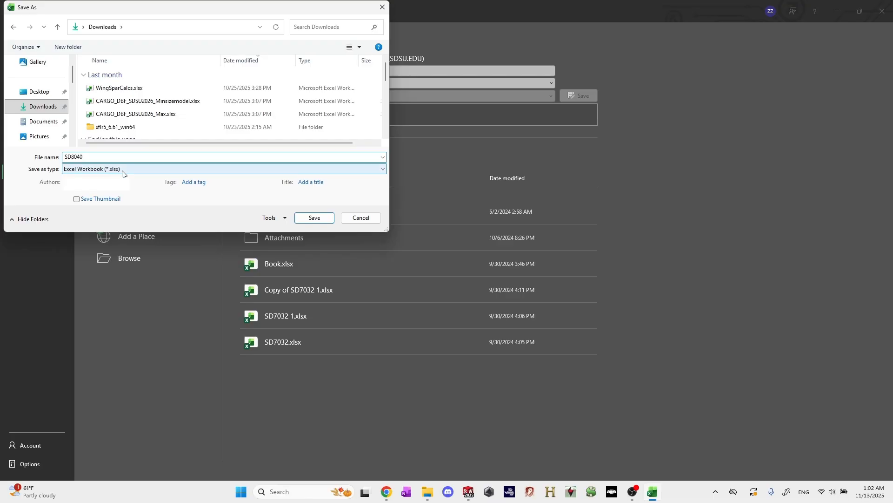
click(122, 169)
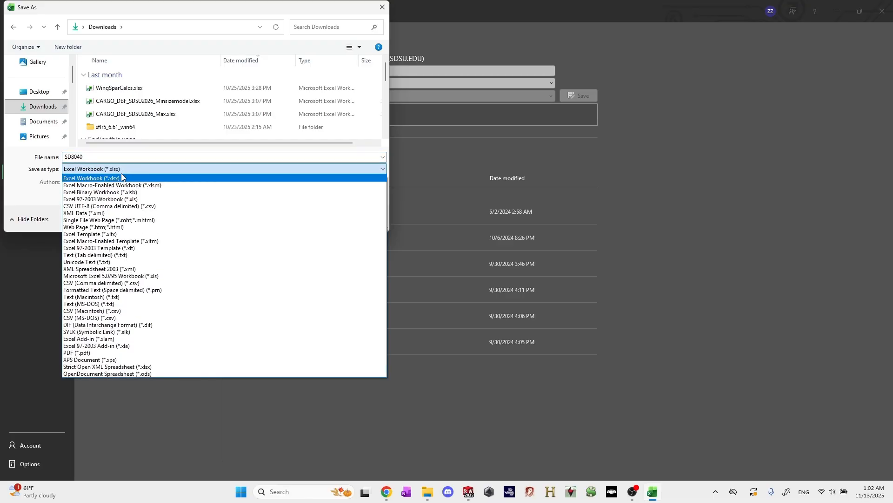
click(95, 255)
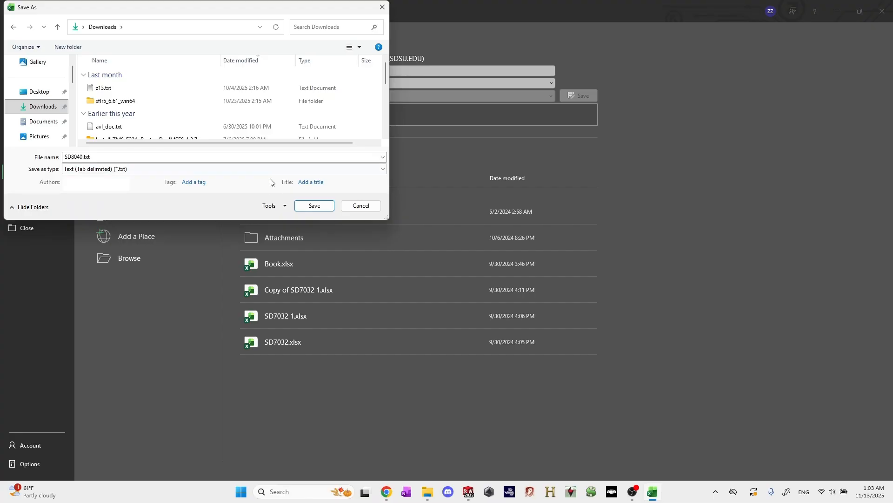
click(307, 206)
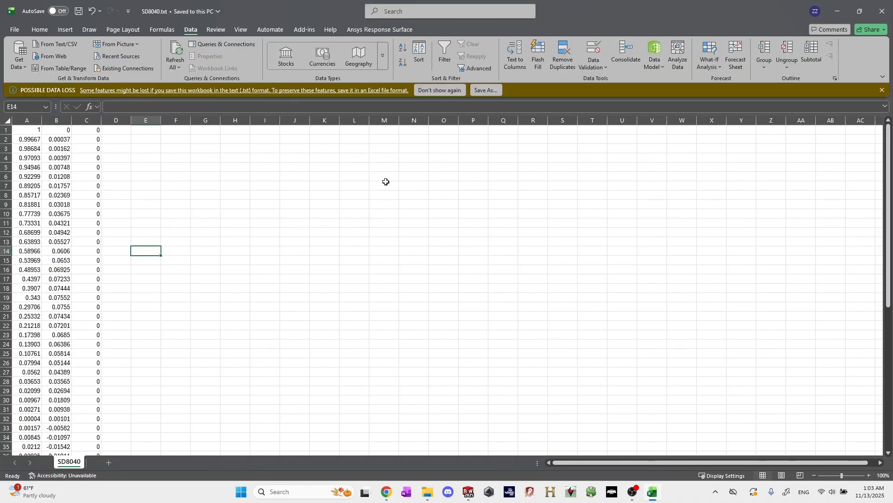
Close the saved coordinate workbook and switch to the empty Part1 in SOLIDWORKS.
click(882, 11)
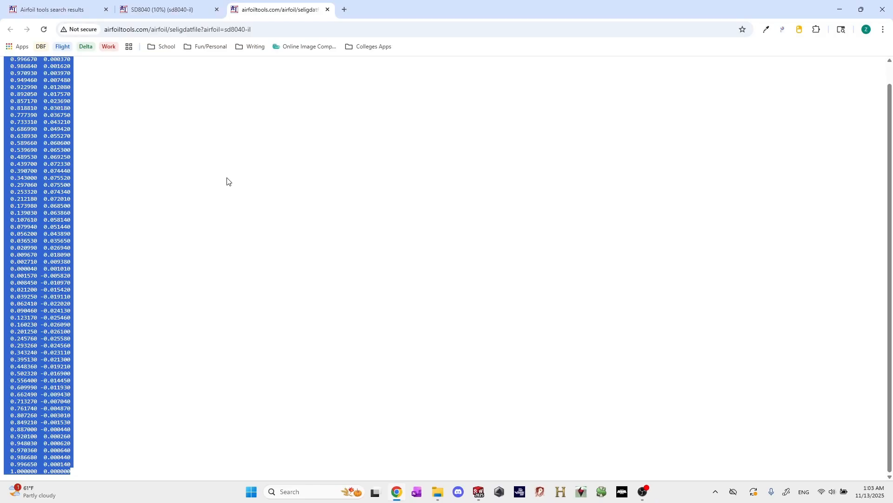
key(alt+Tab)
key(alt+Tab)
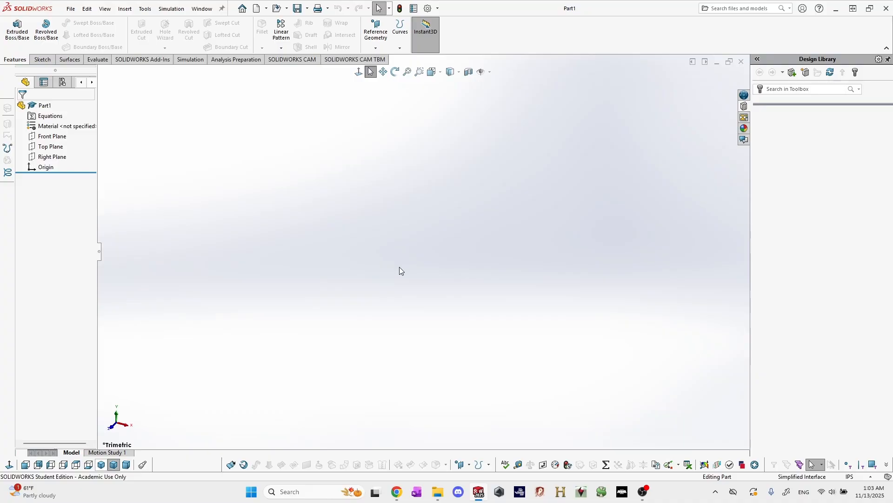
Create a Curve Through XYZ Points from the text file SD8040.txt in the Downloads folder, referenced to the origin.
click(408, 36)
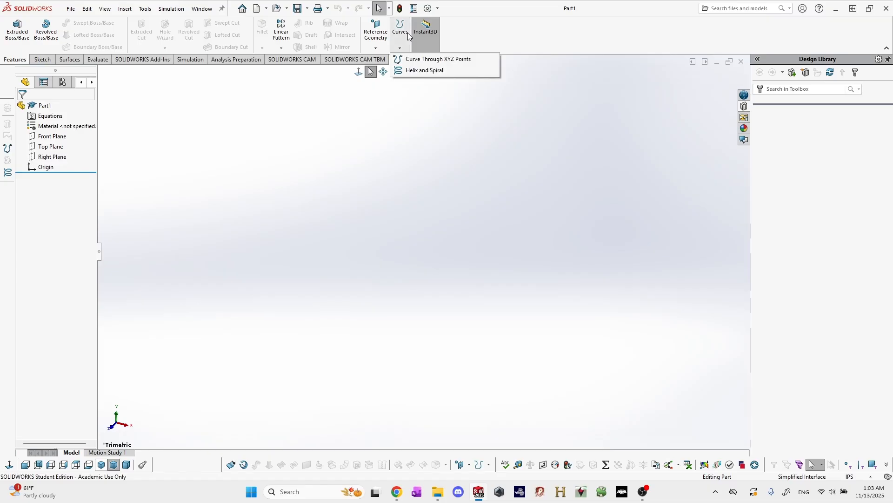
click(410, 60)
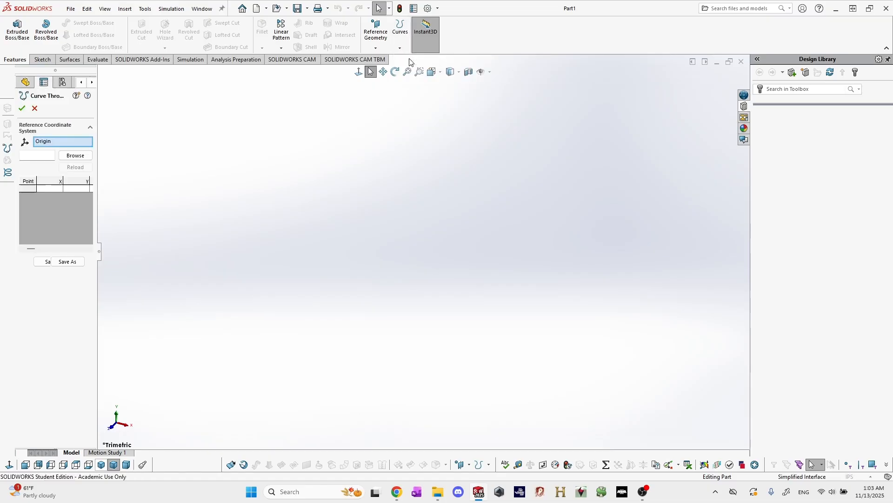
click(79, 158)
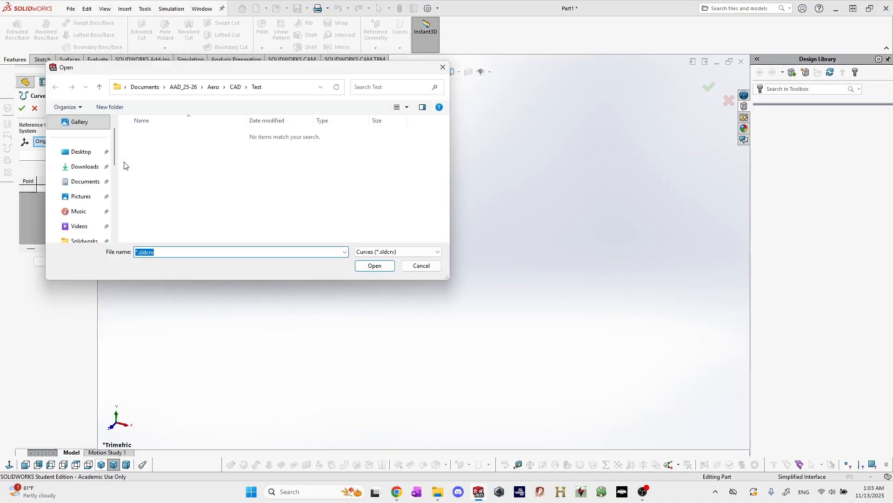
click(78, 168)
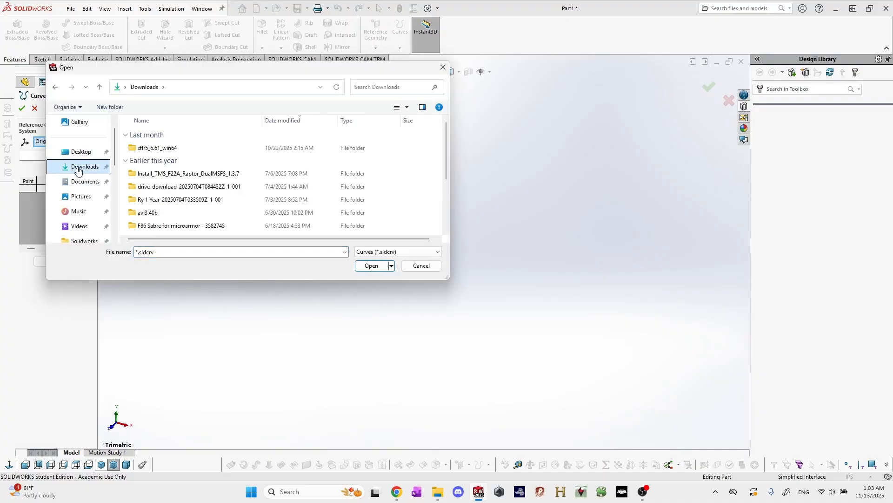
click(375, 252)
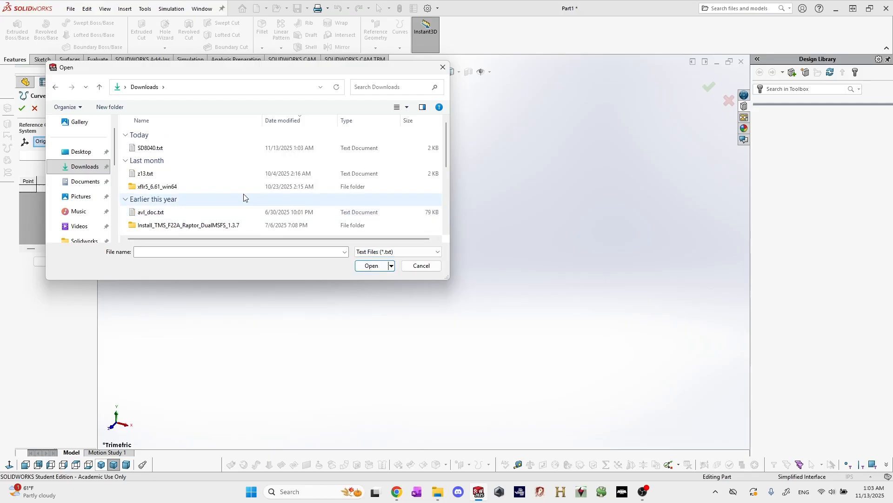
click(162, 147)
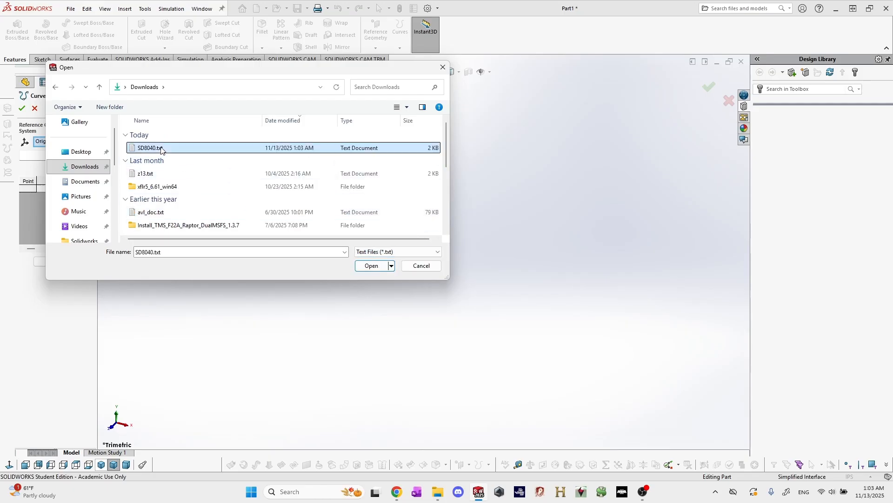
click(372, 266)
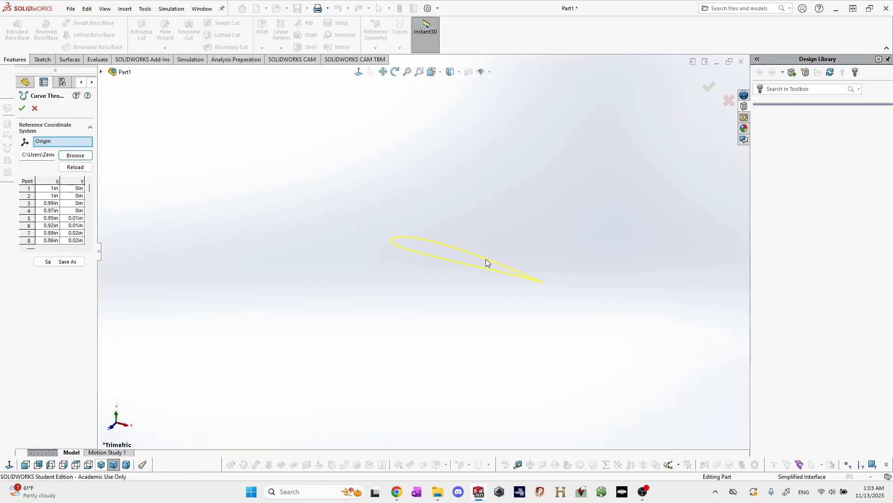
click(22, 108)
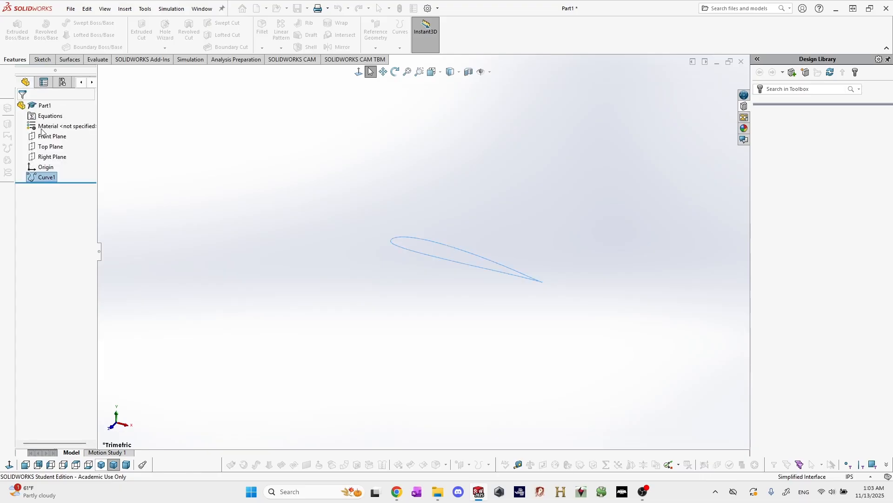
click(499, 236)
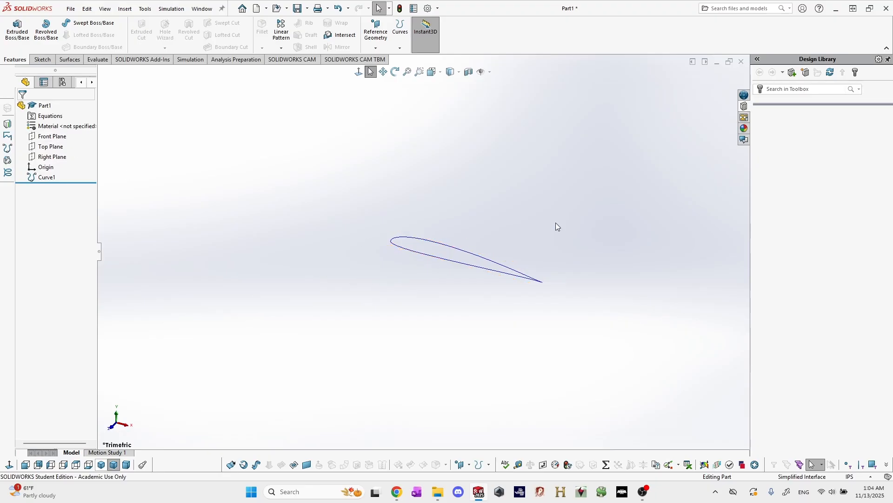
Start a new sketch on the Front Plane.
click(57, 139)
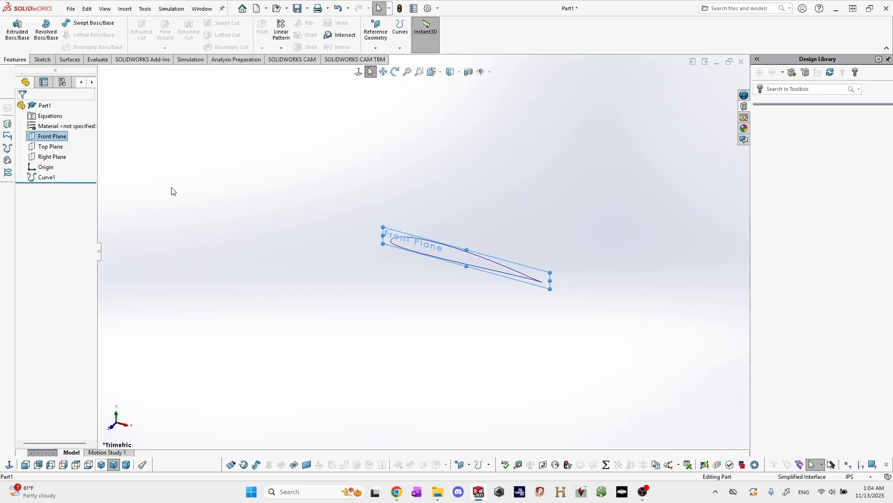
click(42, 60)
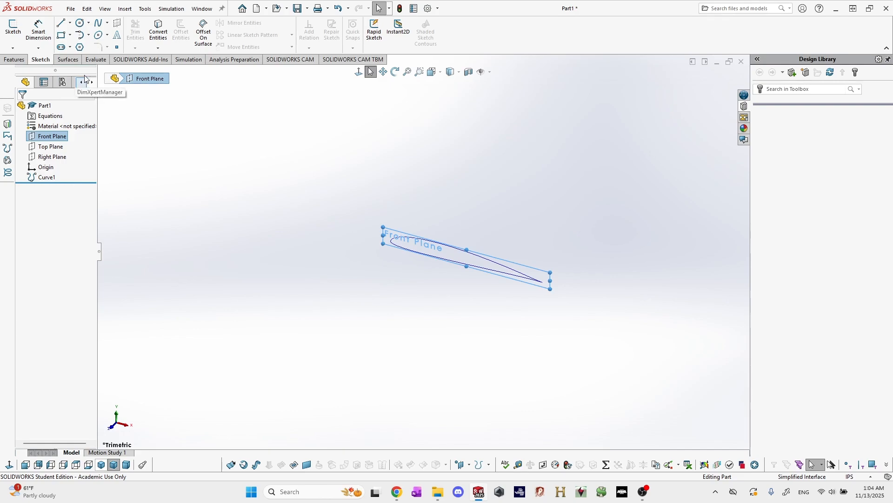
click(13, 33)
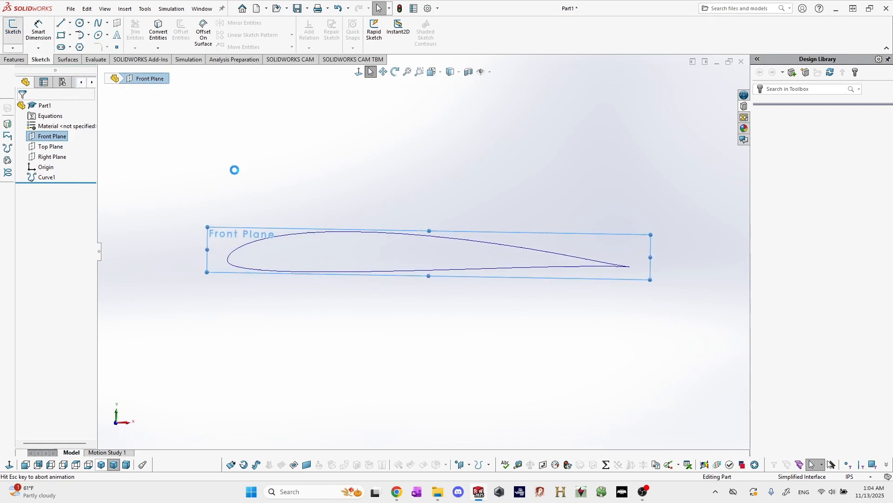
click(285, 191)
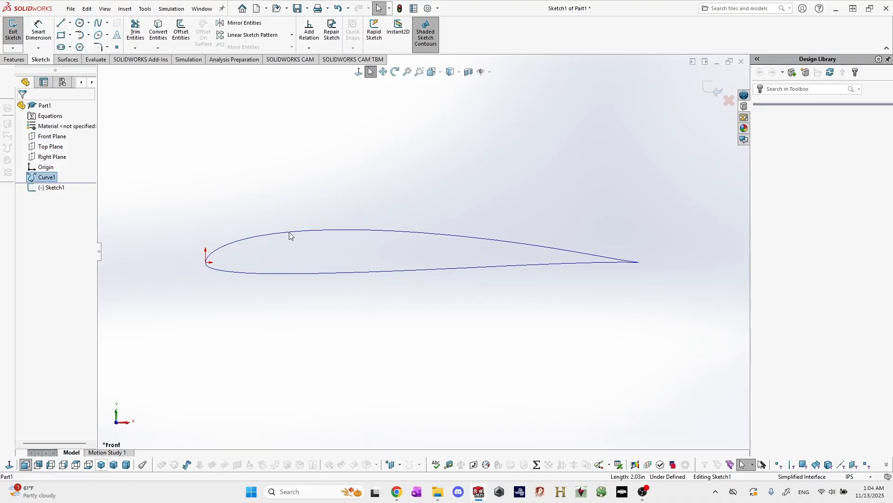
Convert the imported airfoil curve into sketch entities with Convert Entities and hide the original curve.
click(45, 178)
click(162, 32)
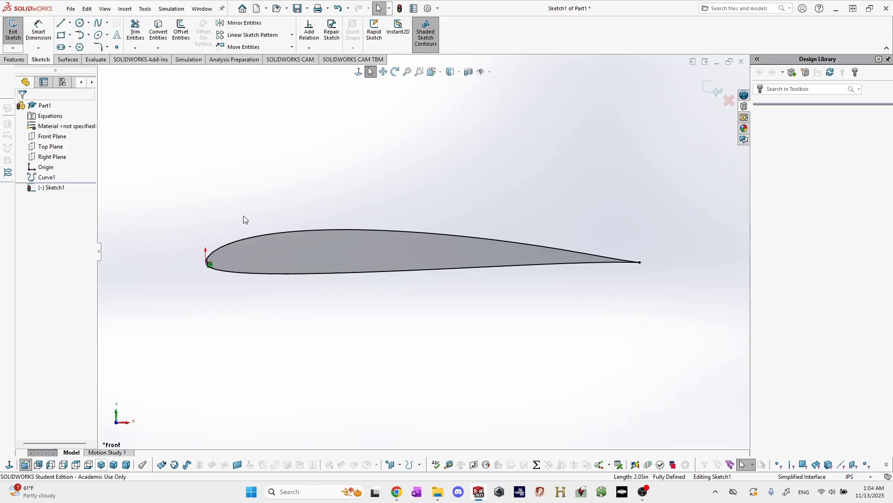
right_click(51, 178)
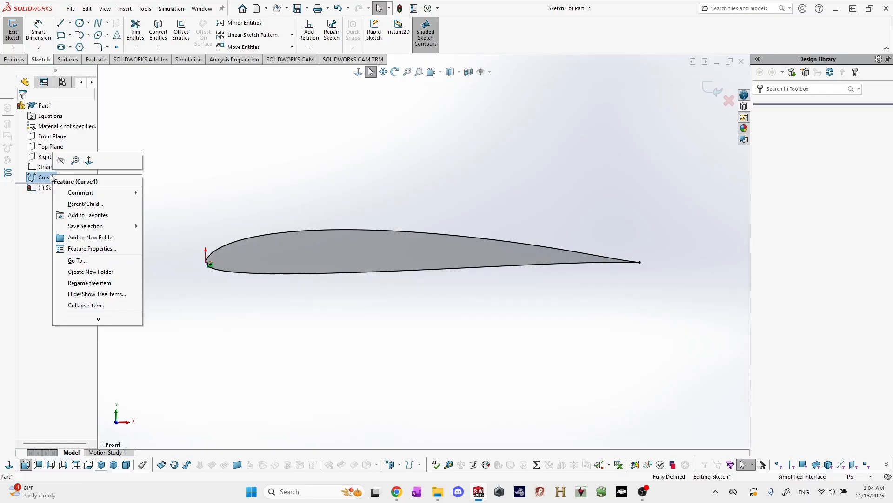
click(61, 162)
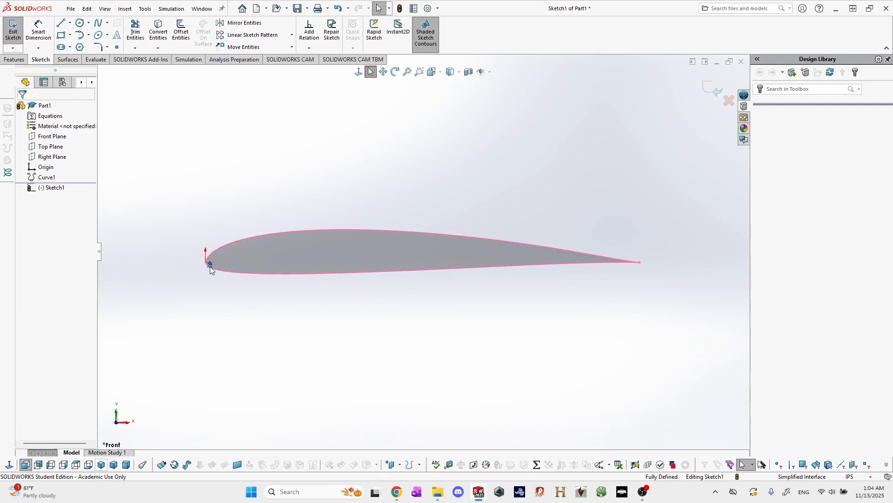
Delete the relation tying the converted profile to the curve and move the freed airfoil along X away from the origin.
key(Delete)
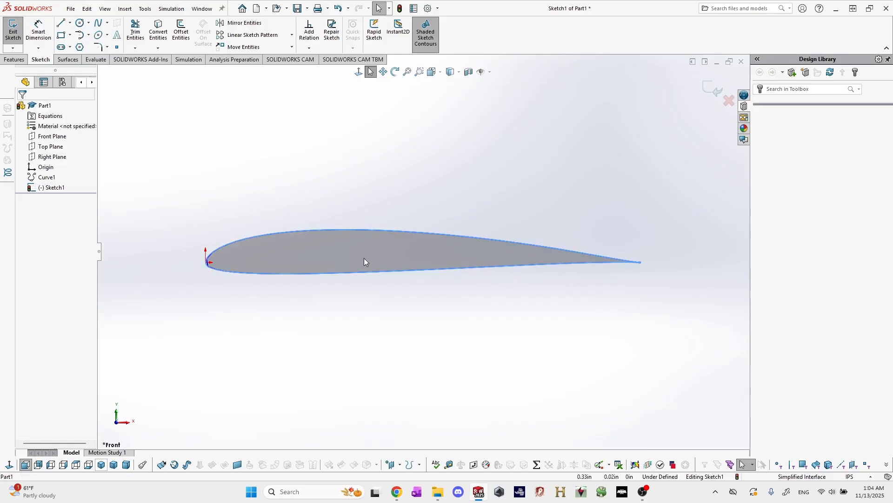
mouse_move(364, 259)
mouse_down()
mouse_move(392, 344)
mouse_move(338, 278)
mouse_move(349, 259)
mouse_move(448, 321)
mouse_move(375, 291)
mouse_move(435, 296)
mouse_move(419, 295)
mouse_move(421, 261)
mouse_up()
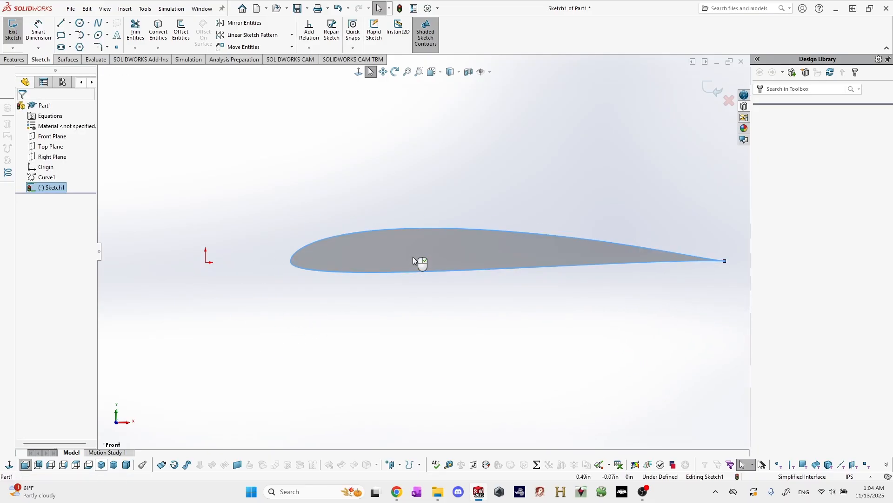
Examine the sketched airfoil's trailing edge up close and its overall profile relative to the origin.
scroll(632, 261, up, 2)
scroll(618, 256, down, 6)
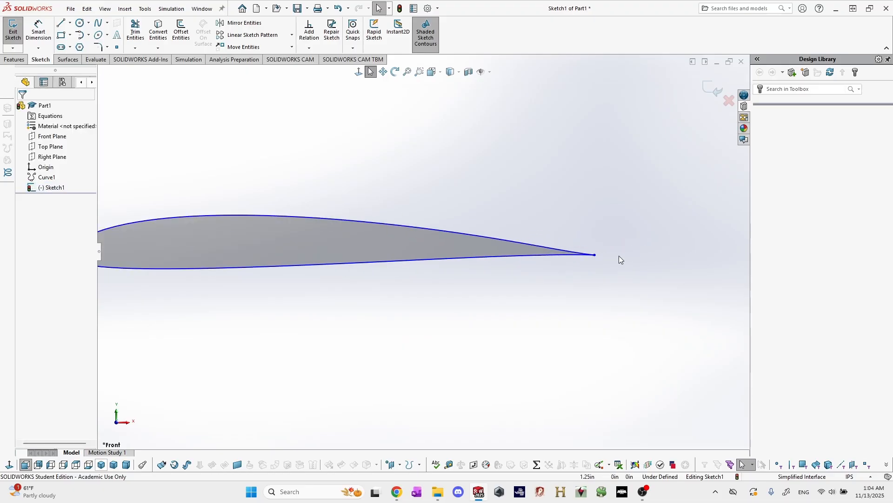
scroll(485, 252, down, 14)
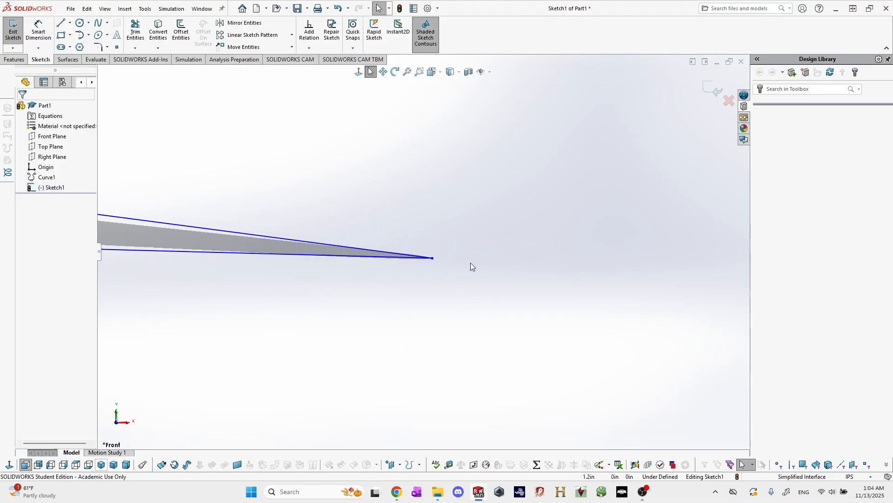
scroll(440, 257, down, 3)
scroll(447, 288, up, 14)
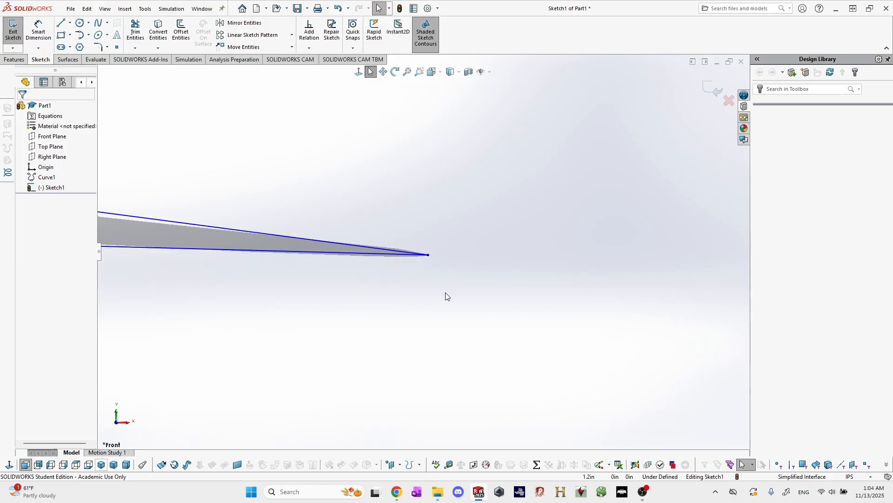
scroll(205, 273, up, 6)
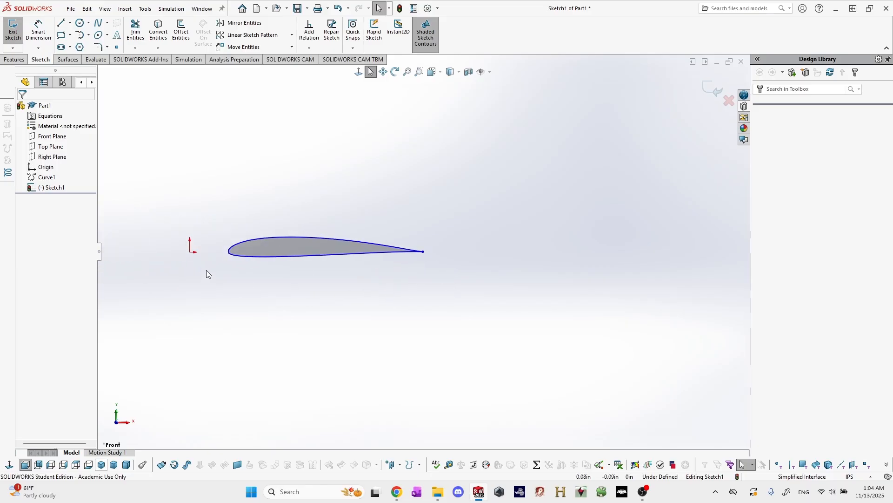
scroll(205, 272, down, 3)
scroll(334, 260, down, 4)
scroll(419, 277, up, 6)
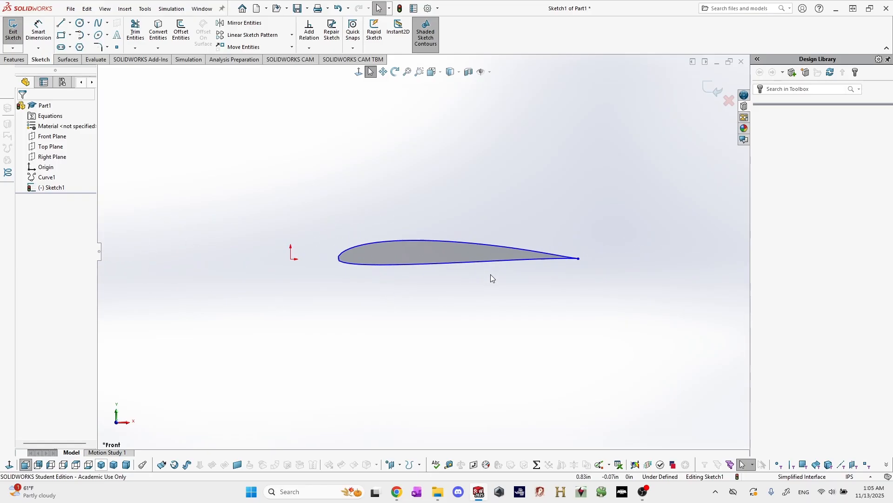
scroll(498, 266, down, 3)
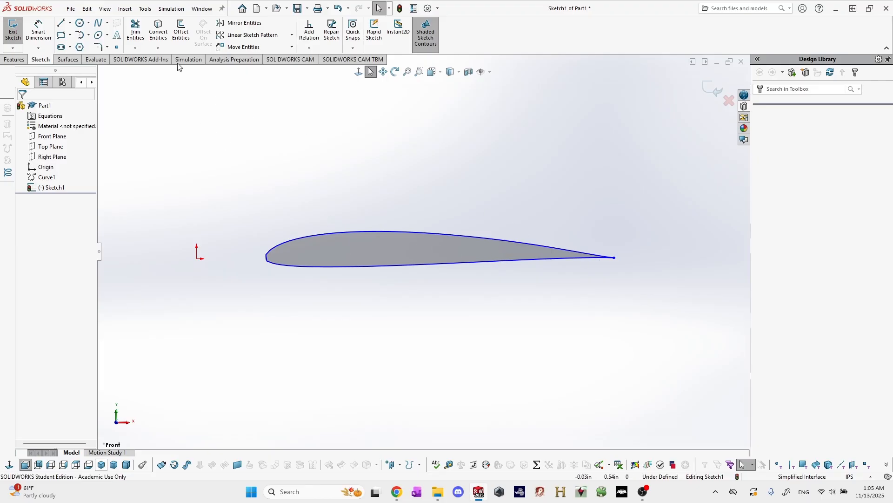
Draw a chord centerline about 0.99 in long from trailing to leading edge, plus a slanted centerline about 0.3 in long from the leading edge.
click(71, 23)
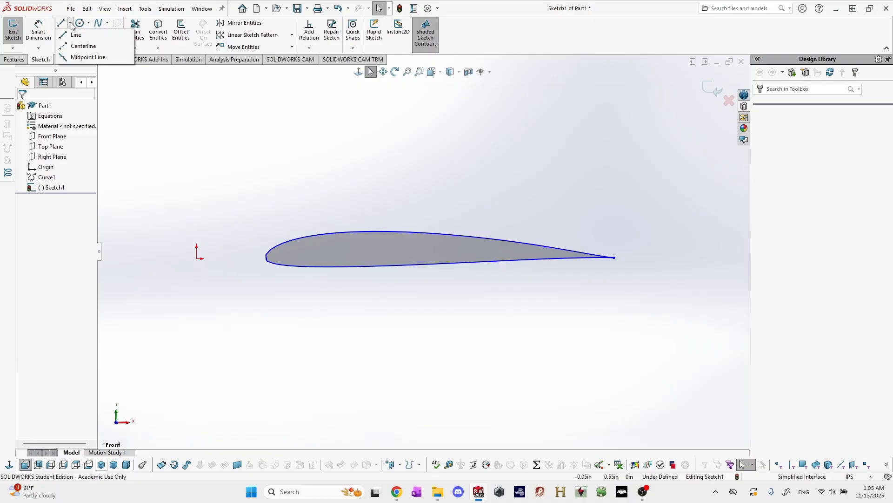
click(75, 47)
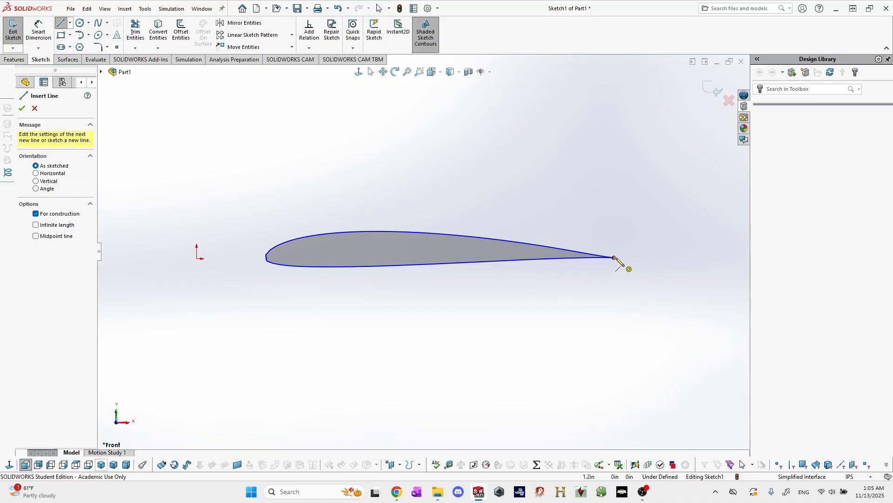
click(614, 258)
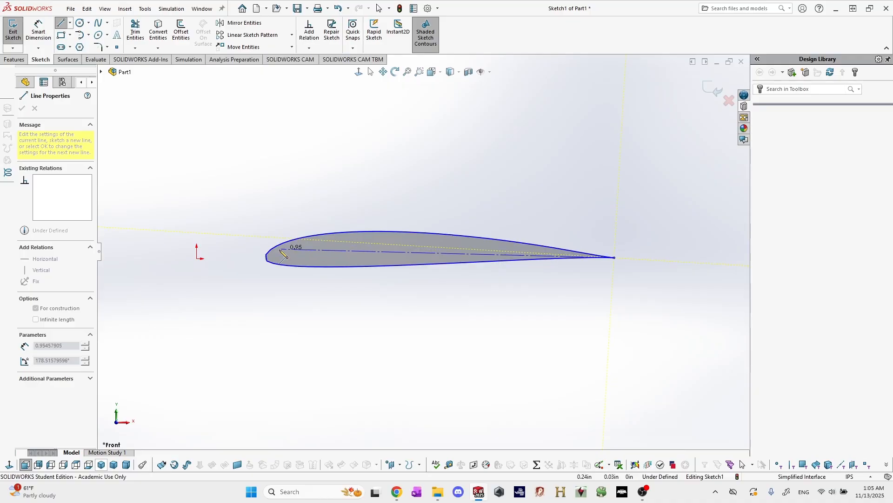
click(269, 255)
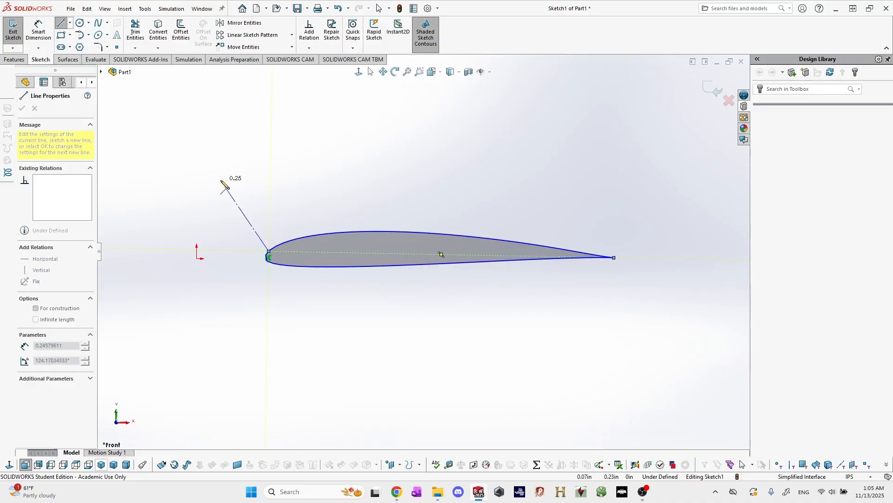
click(207, 166)
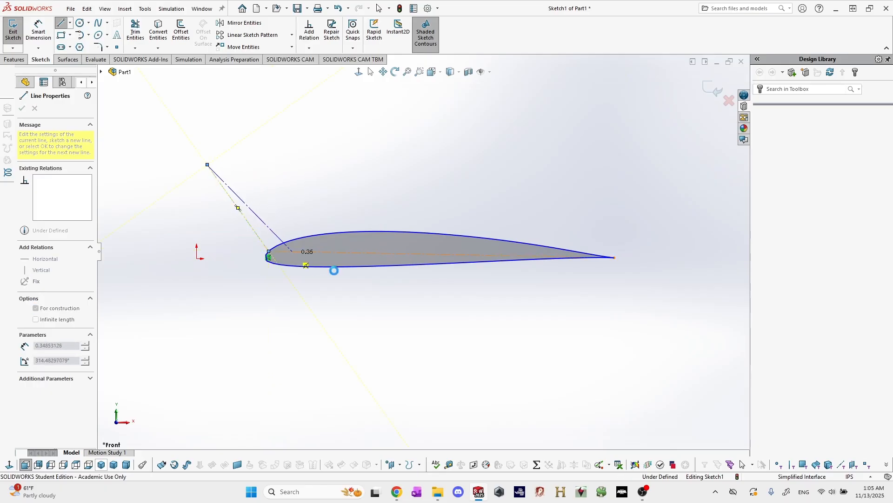
key(Escape)
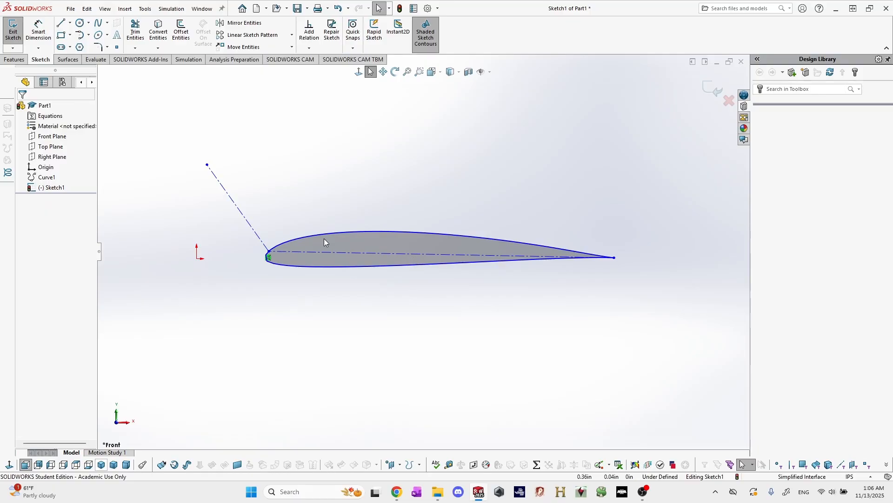
Add a Tangent relation between the slanted leading-edge centerline and the airfoil spline.
click(233, 202)
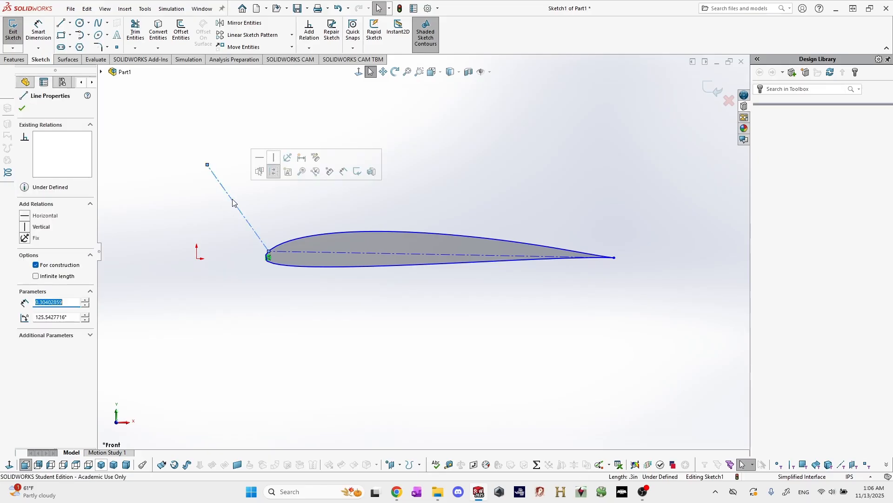
ctrl+click(291, 243)
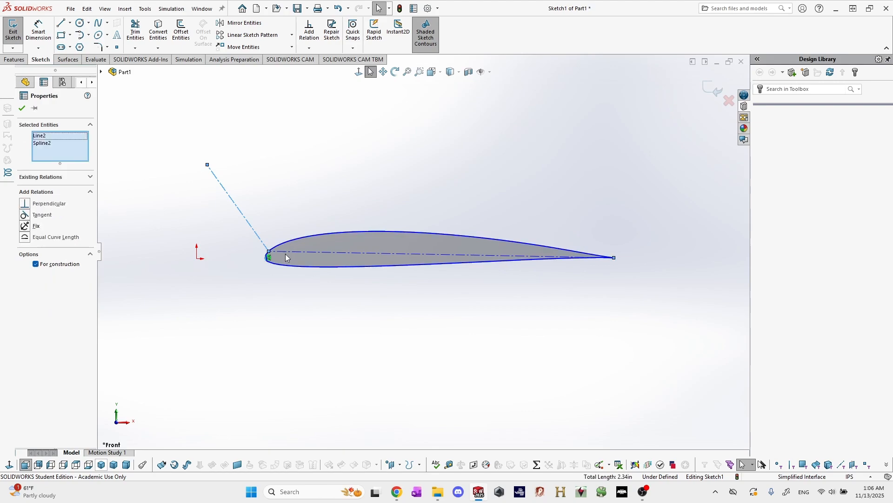
click(39, 214)
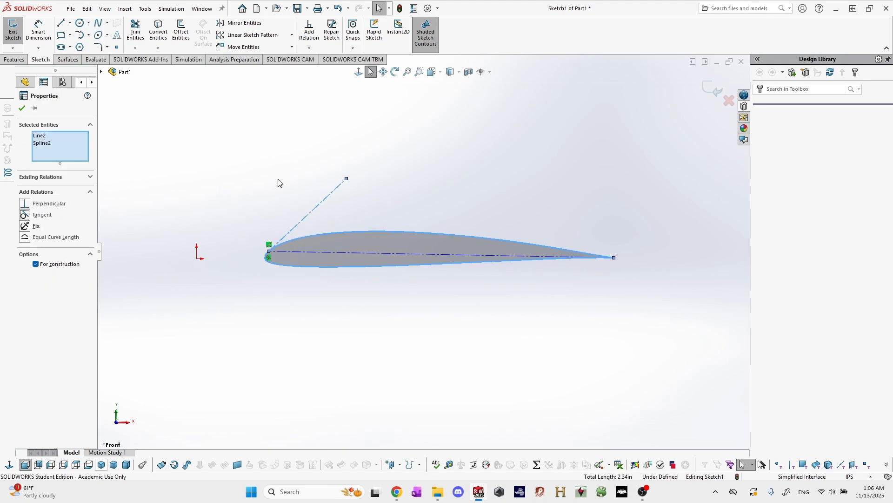
click(295, 194)
Make the short leading-edge centerline perpendicular to the chord centerline.
scroll(293, 196, down, 2)
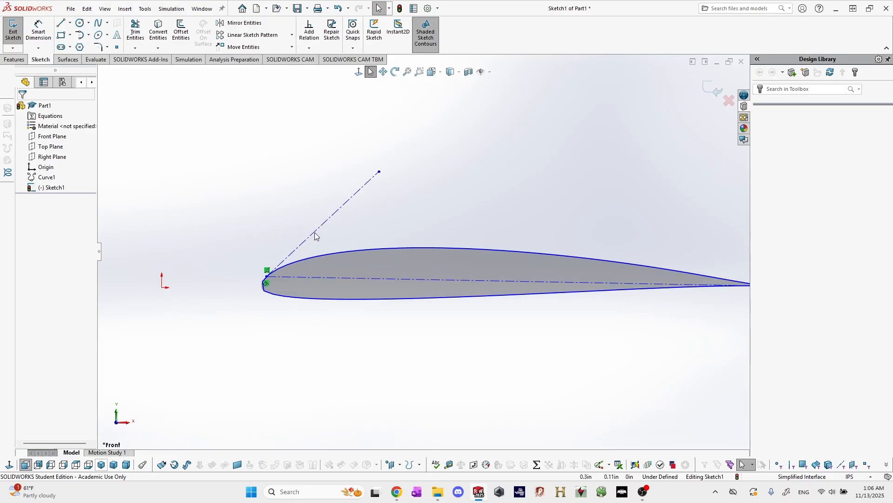
click(315, 234)
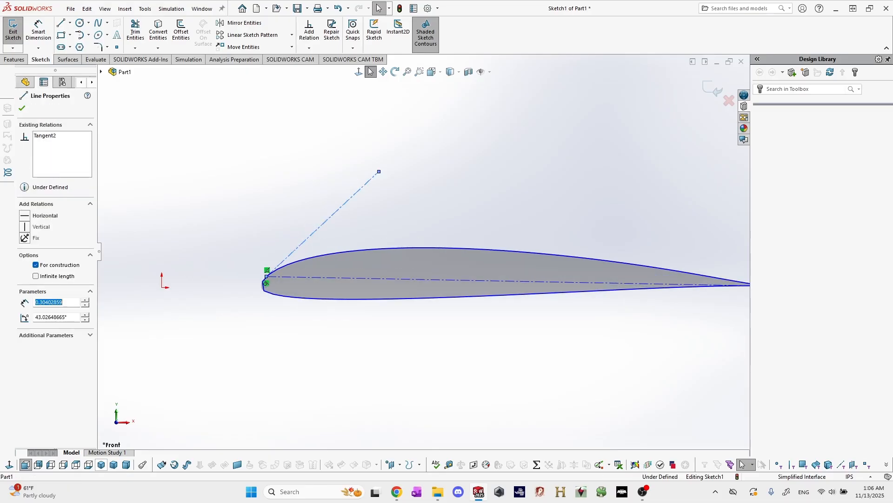
ctrl+click(315, 278)
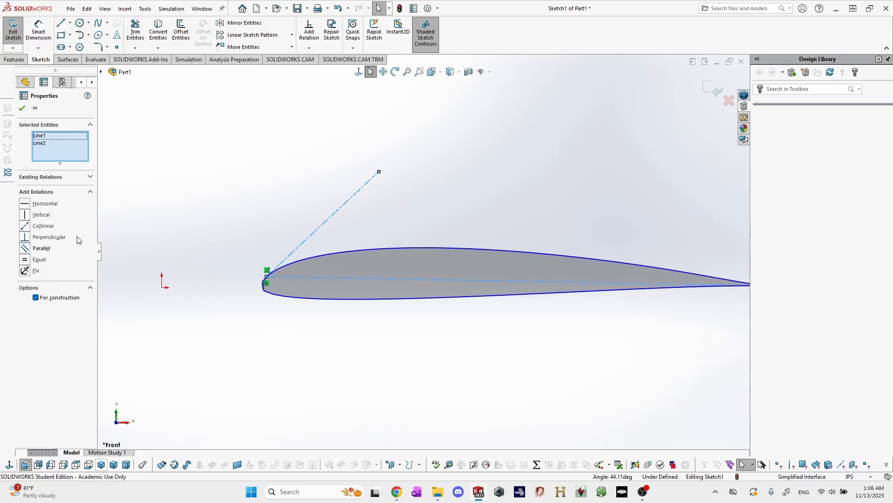
click(56, 237)
click(424, 193)
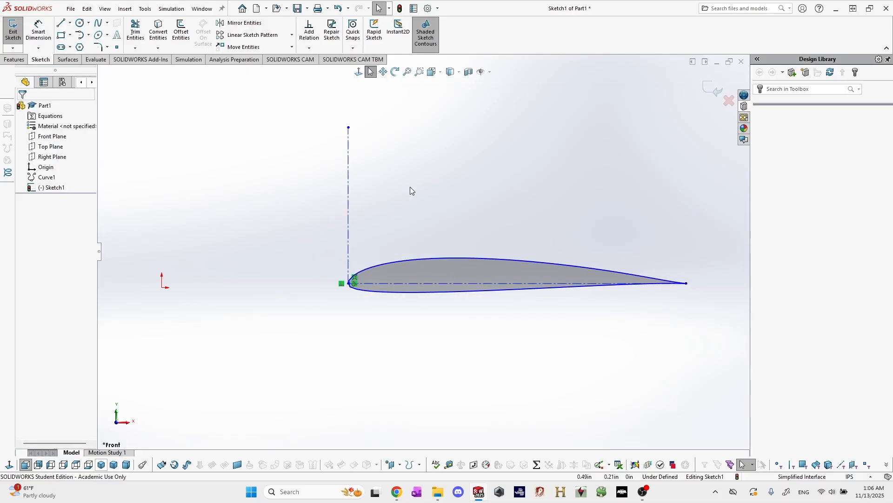
Shorten the tangent centerline by moving its free upper endpoint down close to the leading edge.
click(349, 128)
drag(345, 220, 344, 253)
click(371, 259)
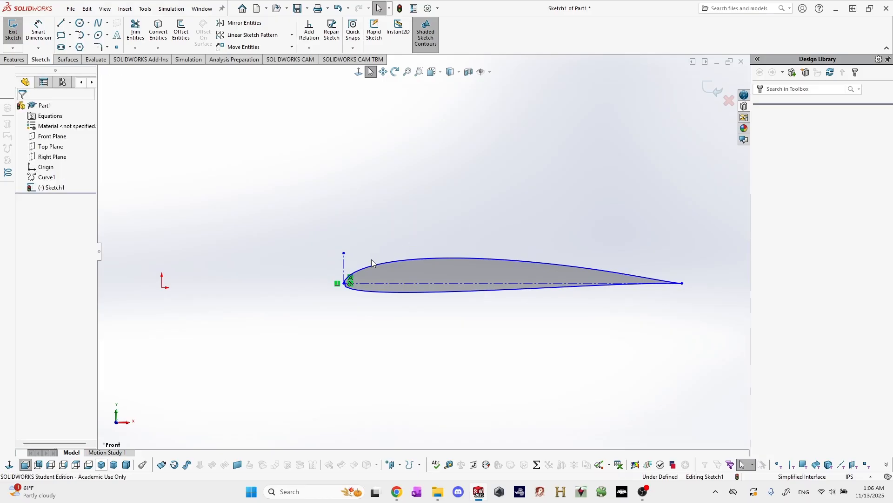
Add a Horizontal relation to the airfoil's chord centerline.
scroll(410, 279, up, 2)
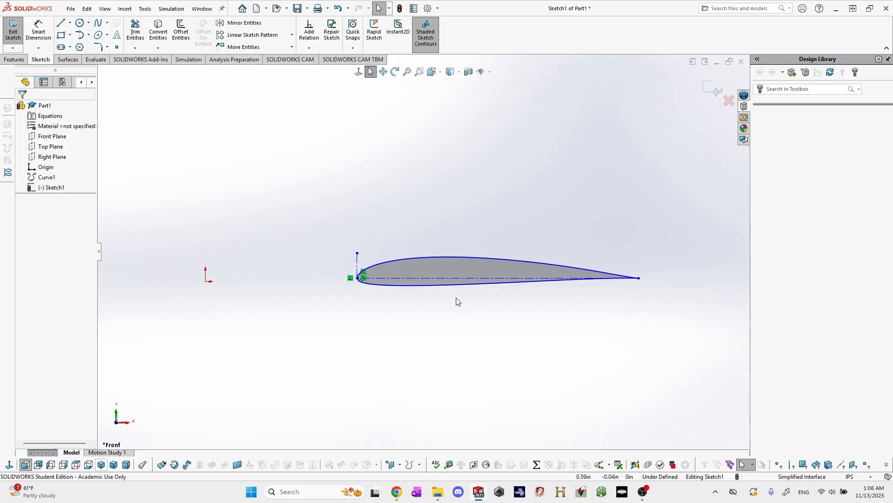
scroll(465, 289, down, 2)
click(473, 275)
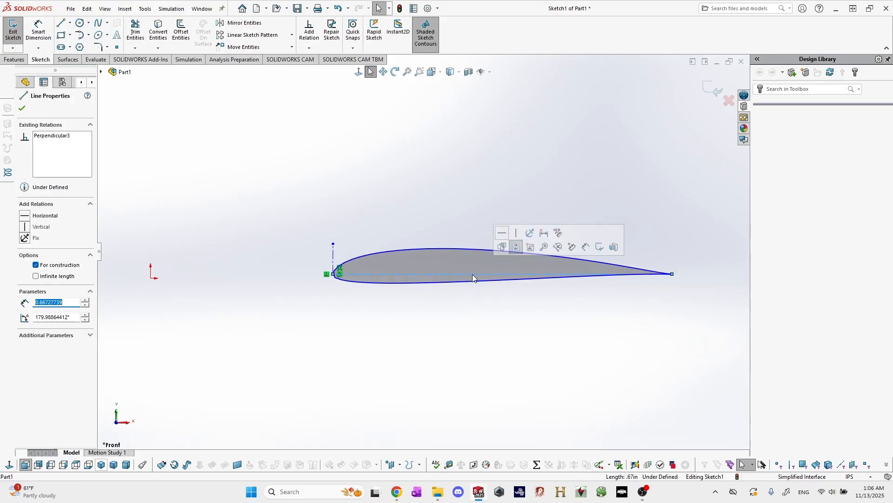
click(42, 216)
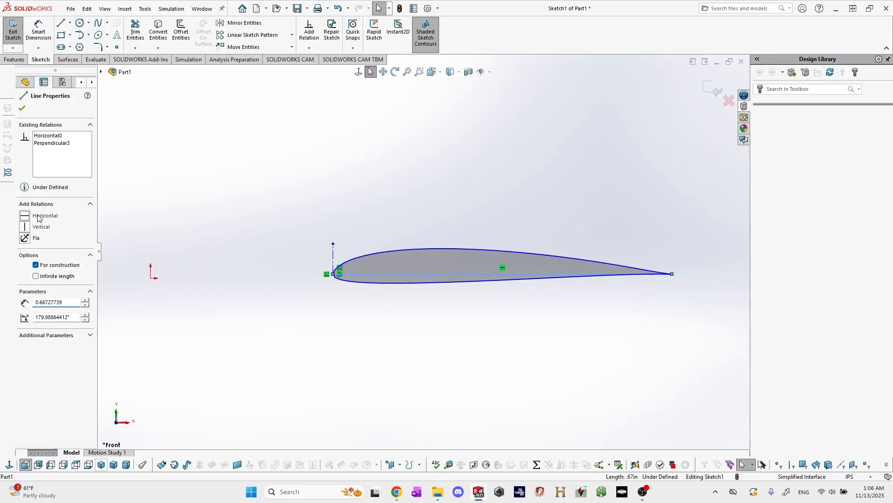
click(258, 314)
Make the leading-edge endpoint of the chord centerline coincident with the sketch origin.
scroll(346, 274, up, 1)
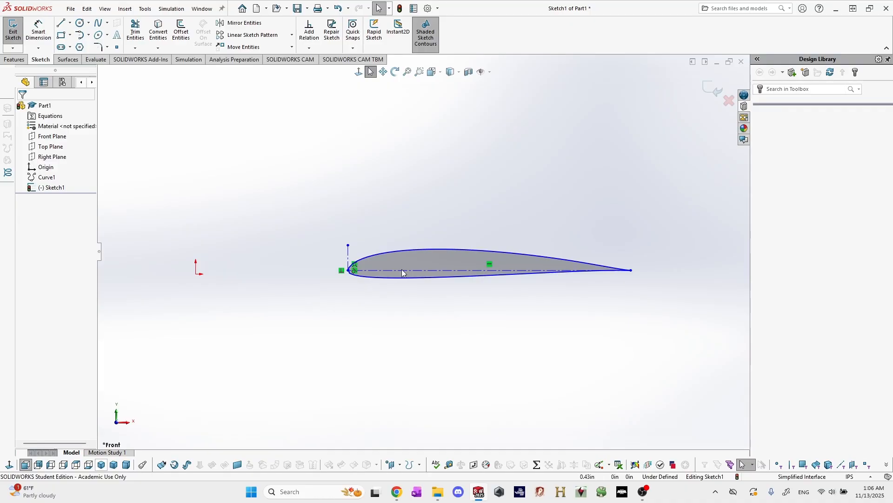
scroll(285, 269, up, 2)
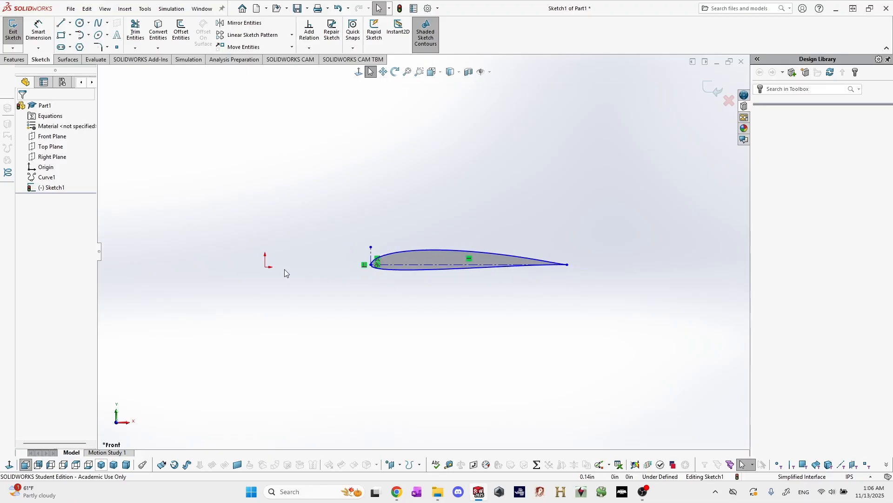
scroll(285, 268, down, 3)
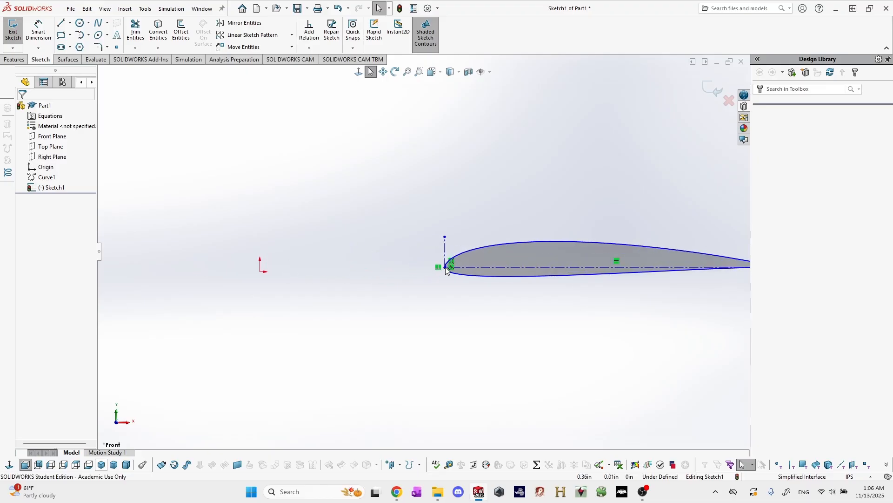
click(445, 267)
scroll(438, 261, down, 4)
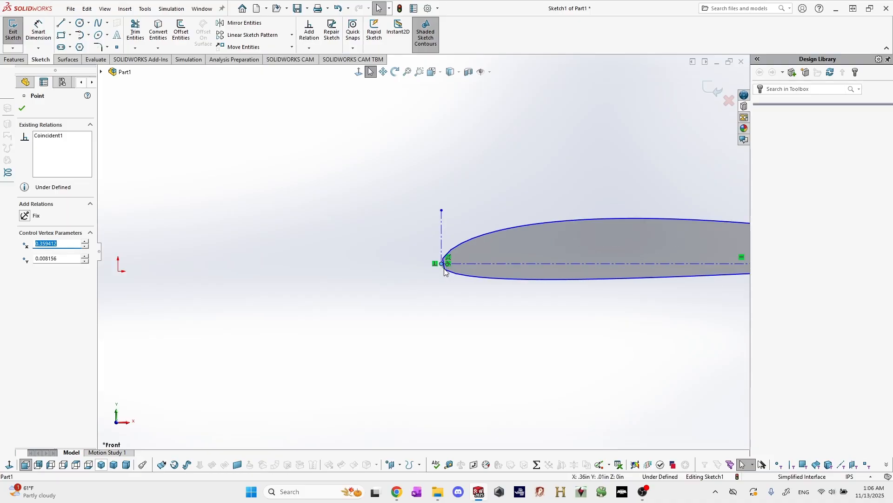
scroll(436, 261, down, 1)
click(425, 295)
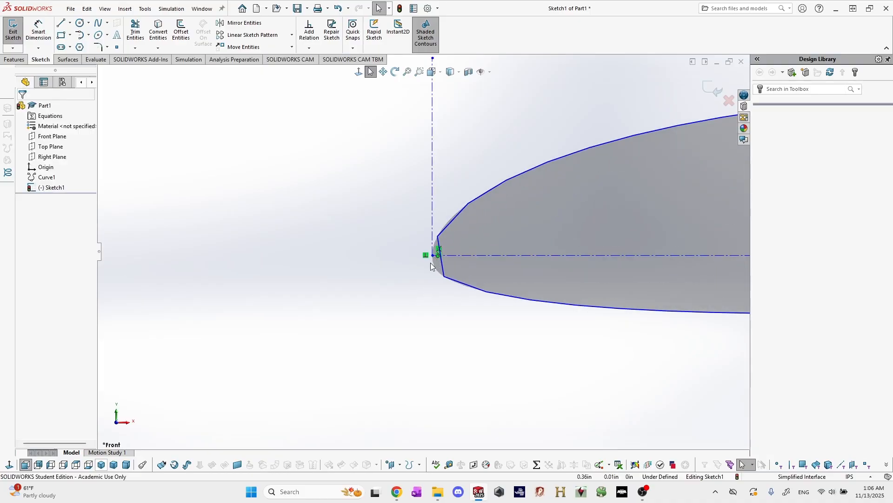
click(432, 256)
scroll(431, 263, up, 4)
scroll(370, 239, down, 3)
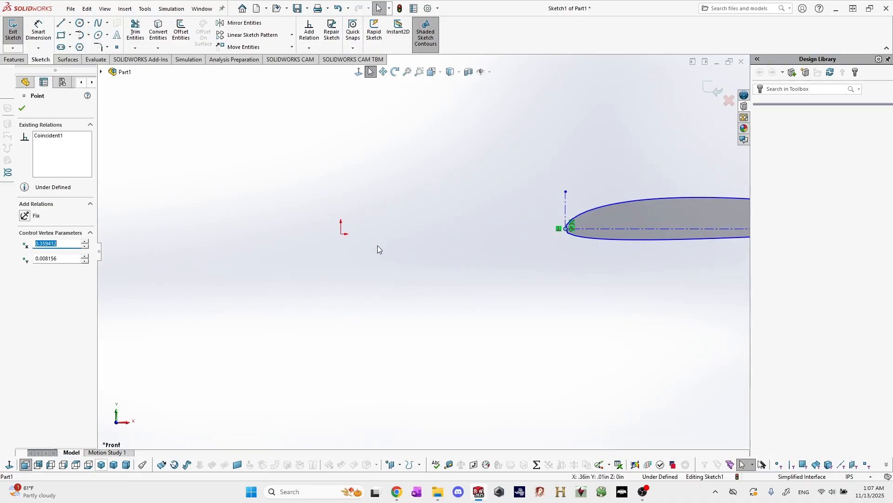
ctrl+click(341, 234)
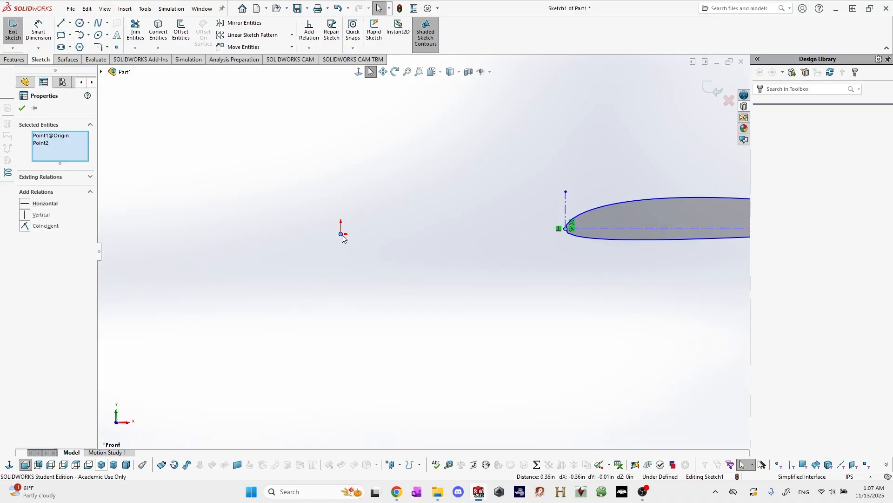
click(45, 226)
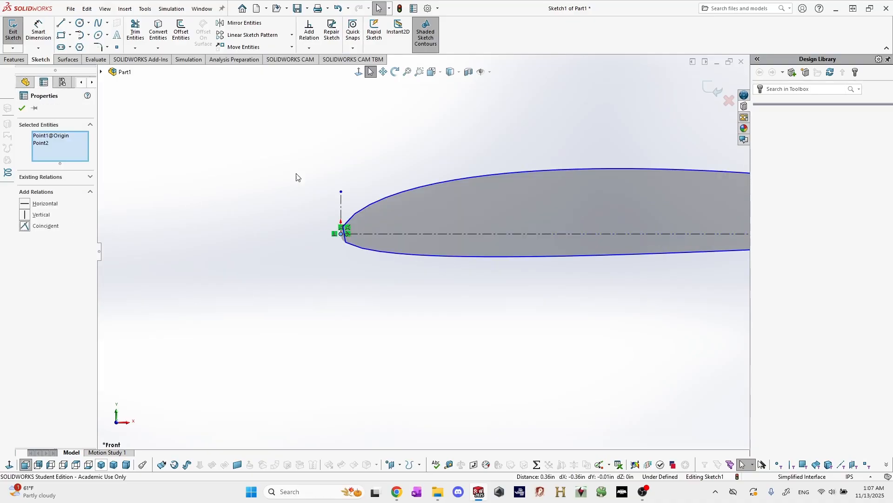
click(457, 163)
Dimension the airfoil's chord centerline with Smart Dimension and set its length to 10 in.
scroll(551, 205, up, 2)
scroll(565, 213, down, 3)
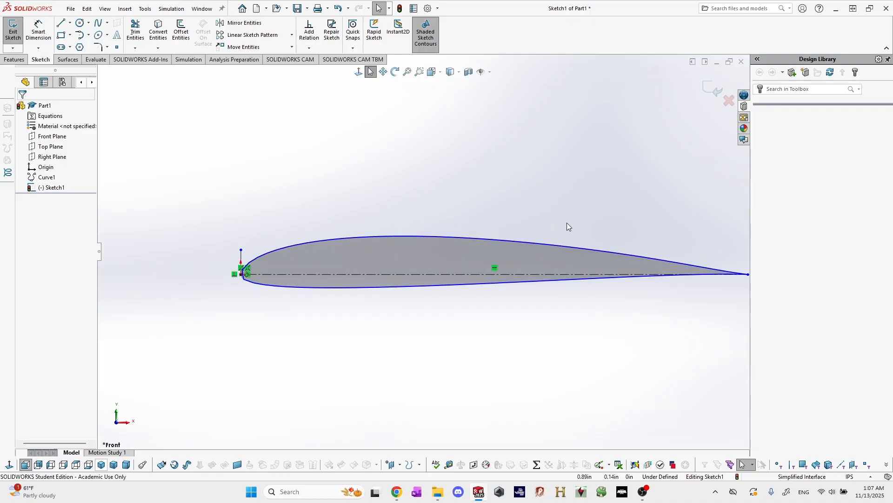
scroll(565, 232, up, 3)
scroll(558, 254, down, 1)
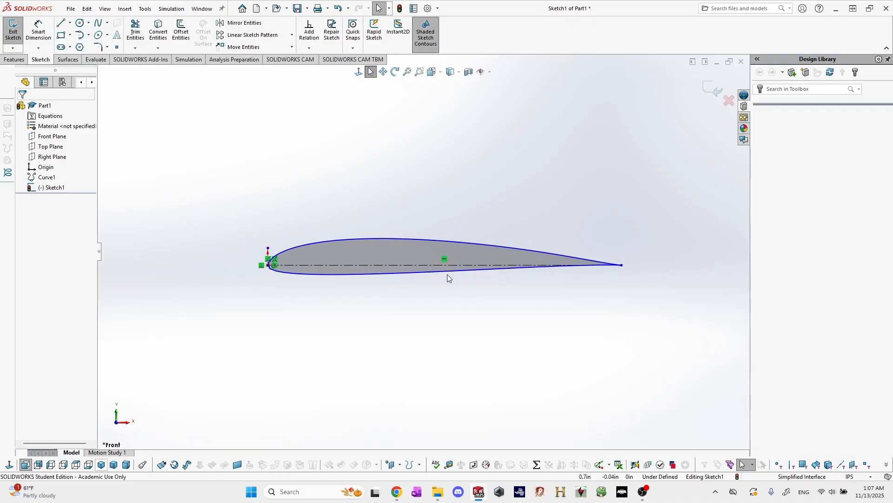
scroll(465, 273, up, 1)
scroll(480, 258, down, 1)
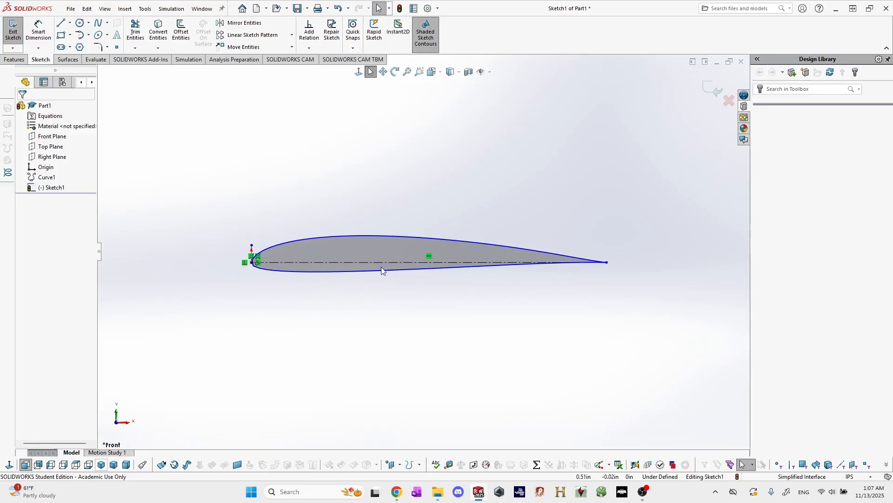
key(d)
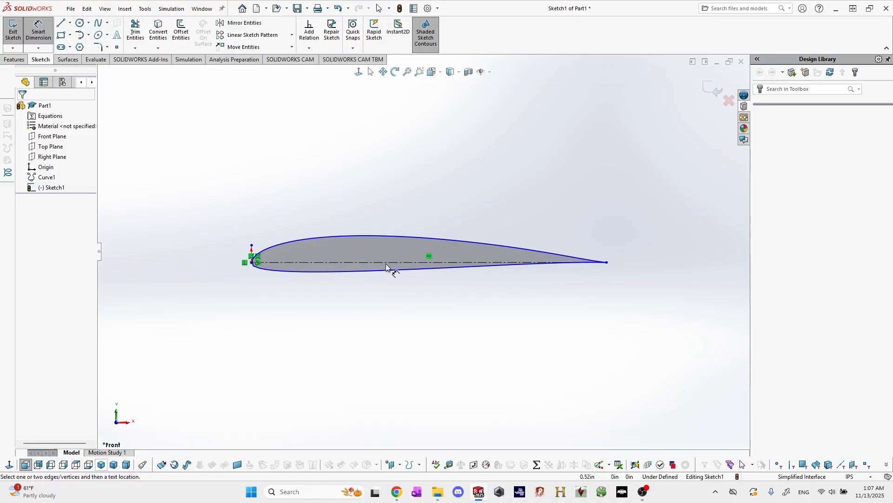
click(388, 265)
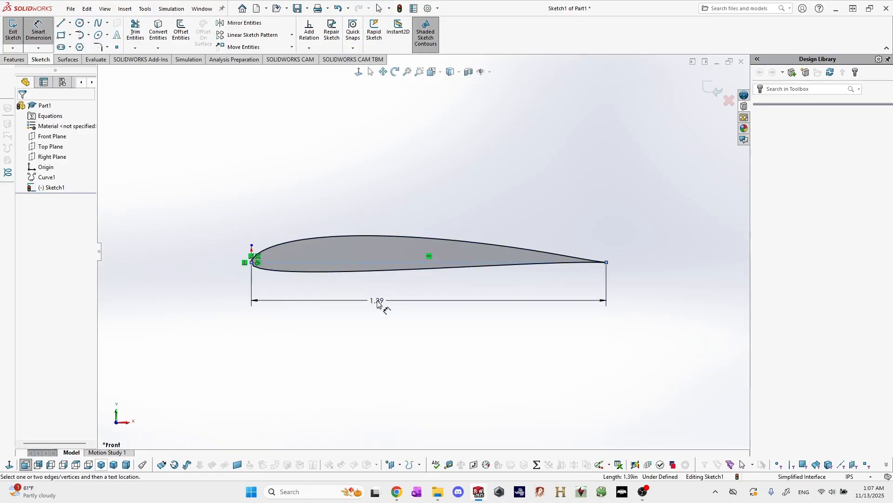
click(378, 301)
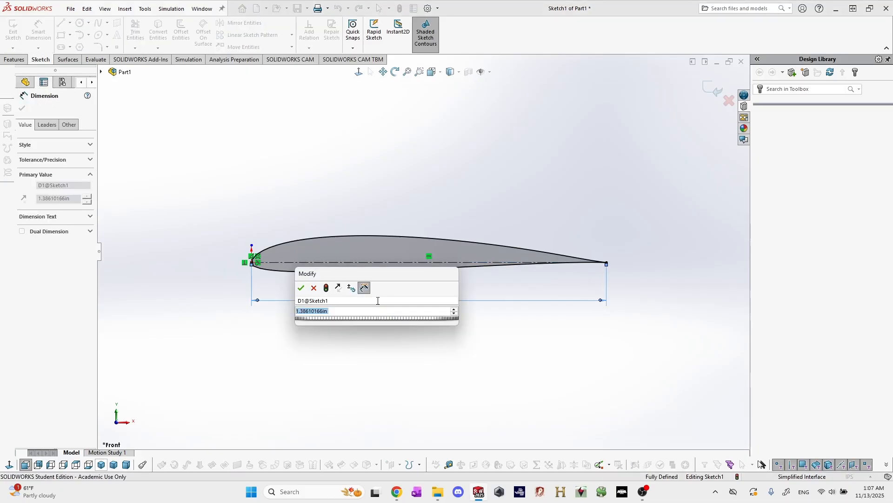
text(10)
key(Return)
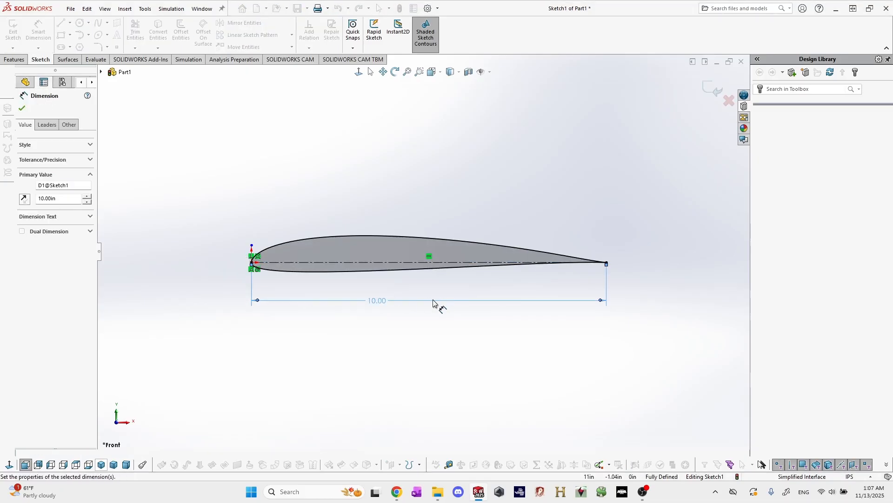
key(Escape)
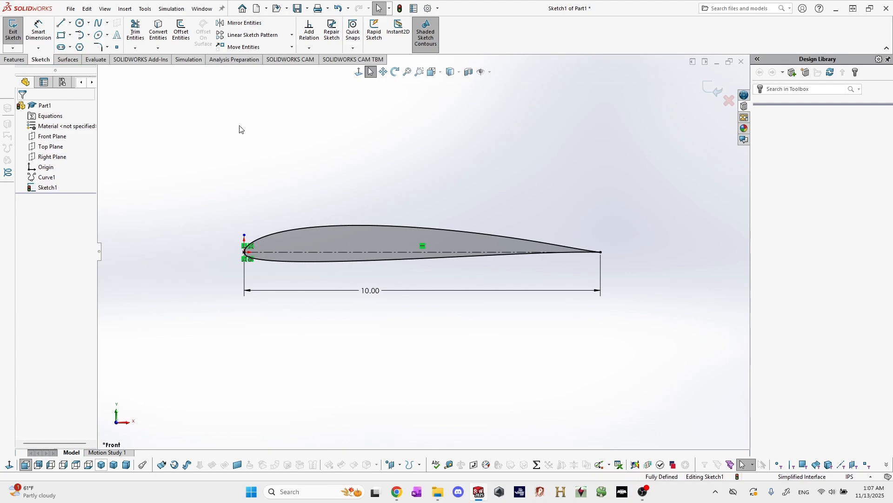
Exit the finished airfoil sketch and deselect it.
click(13, 33)
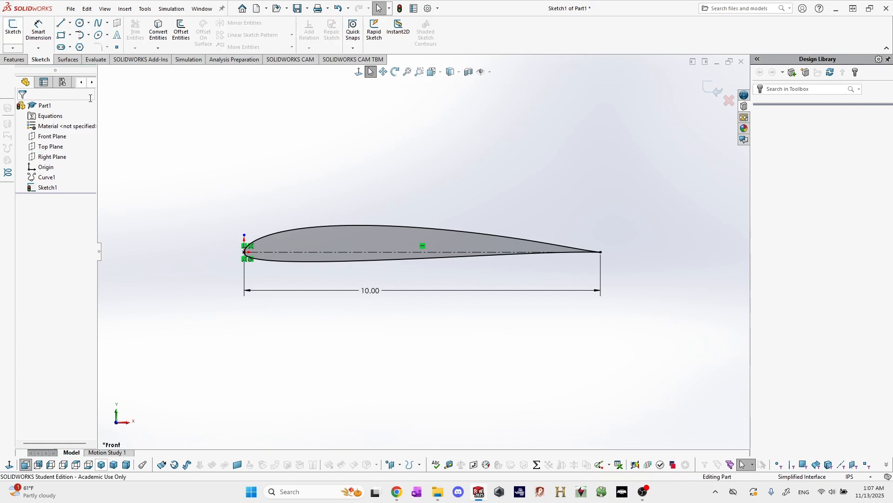
click(310, 183)
scroll(420, 244, up, 3)
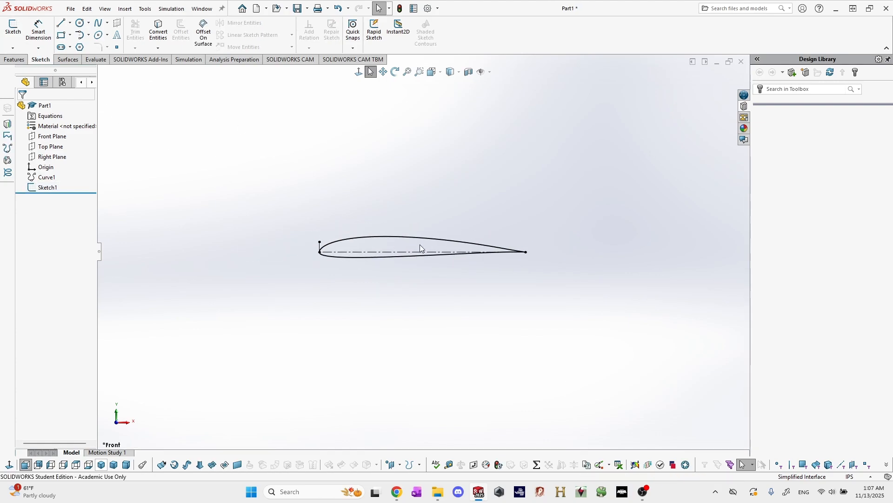
Extrude the airfoil sketch as a blind boss with a depth of 49.5 in.
scroll(425, 246, down, 1)
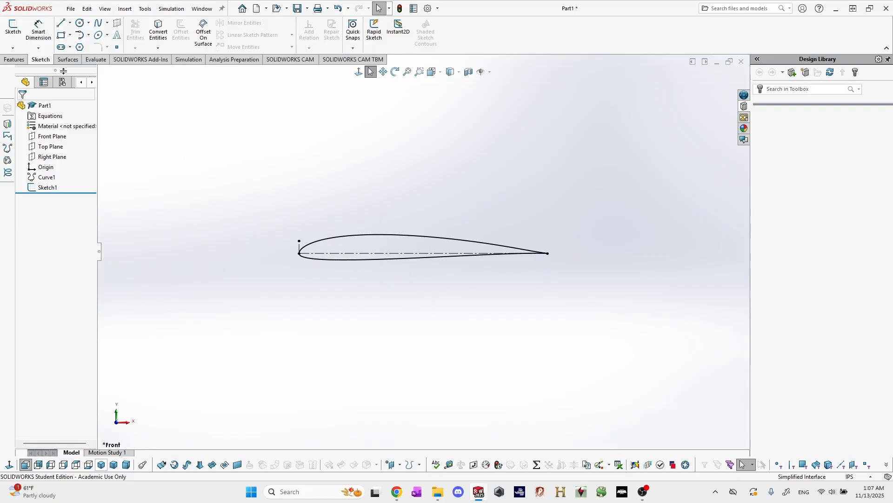
click(14, 59)
click(17, 30)
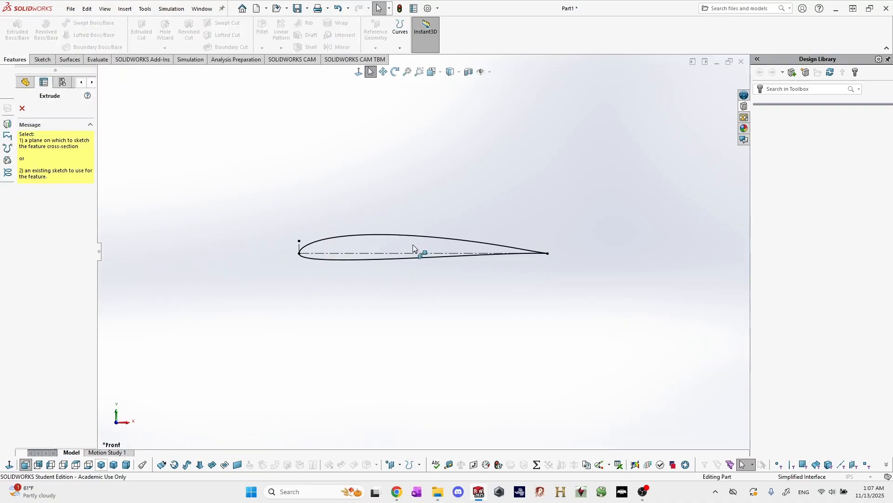
click(390, 235)
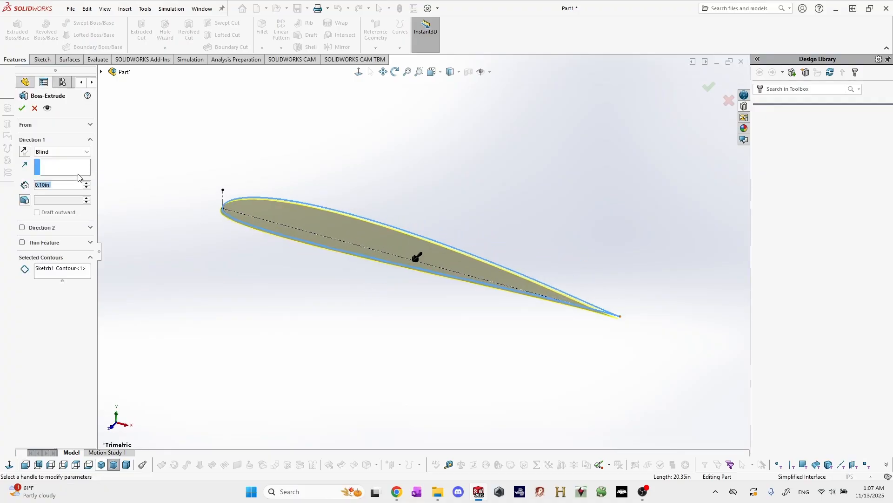
text(49.5)
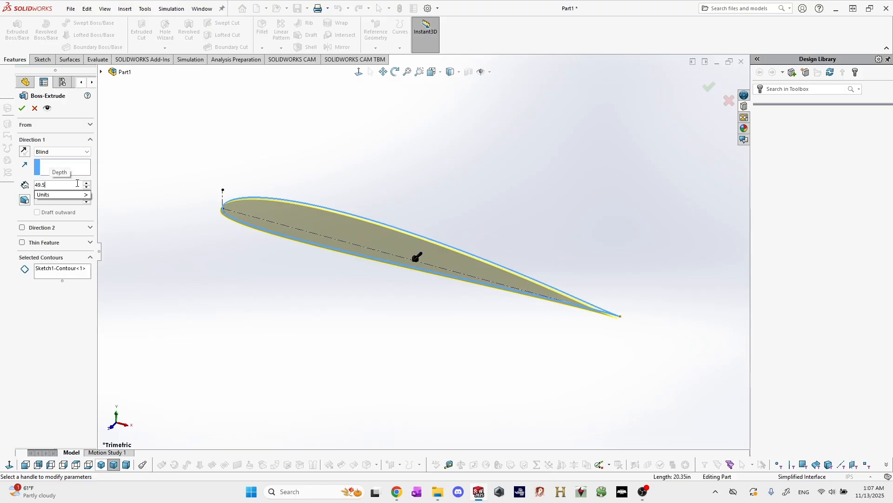
key(Return)
scroll(295, 309, up, 6)
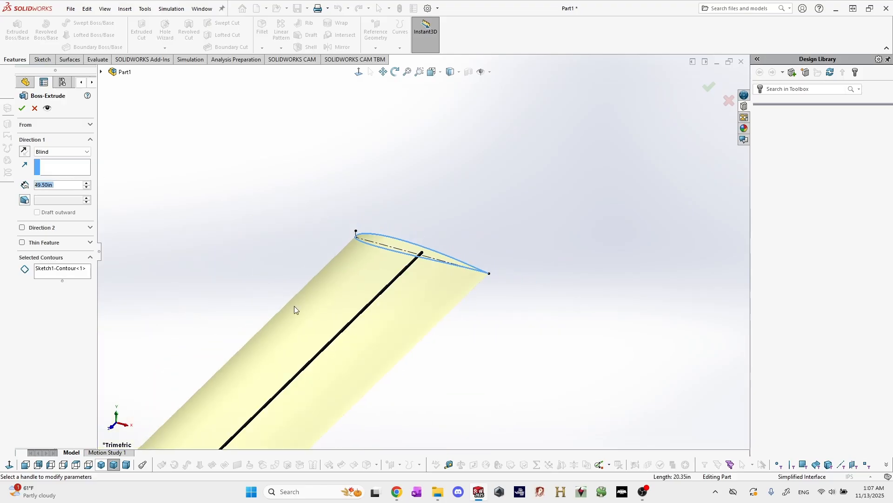
click(23, 113)
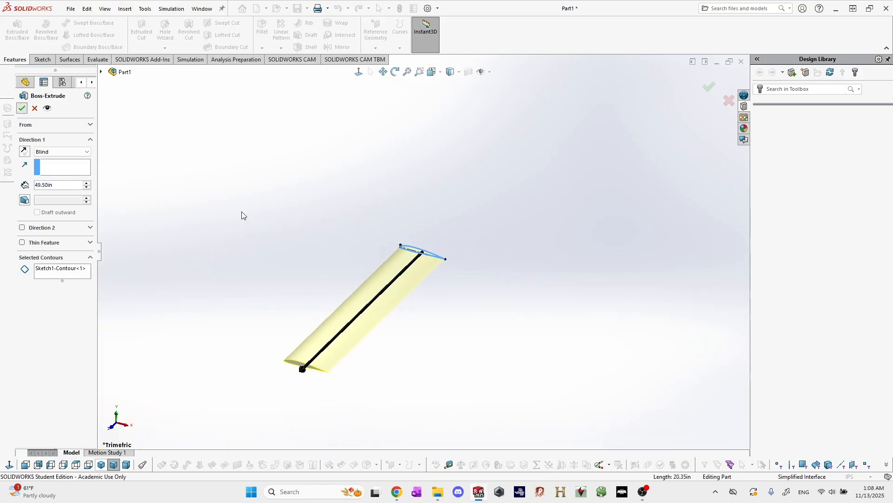
middle_drag(433, 357, 405, 367)
scroll(410, 298, down, 3)
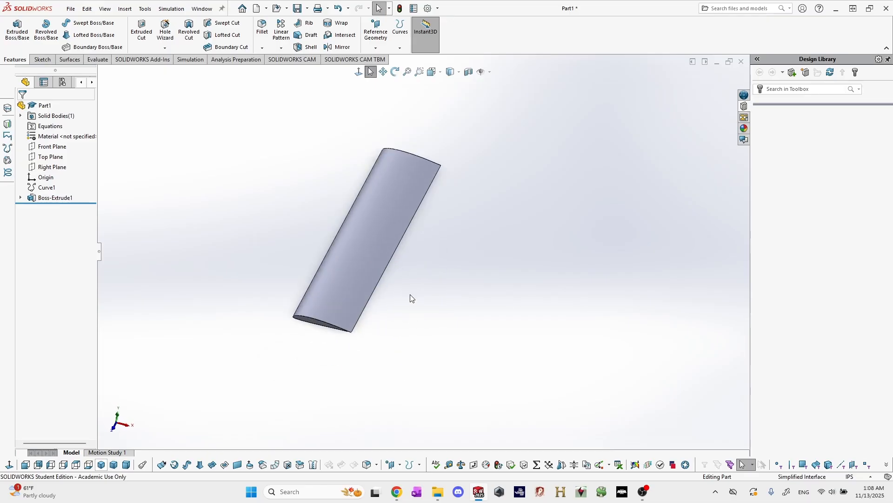
Delete the airfoil extrusion while keeping its sketch.
click(61, 198)
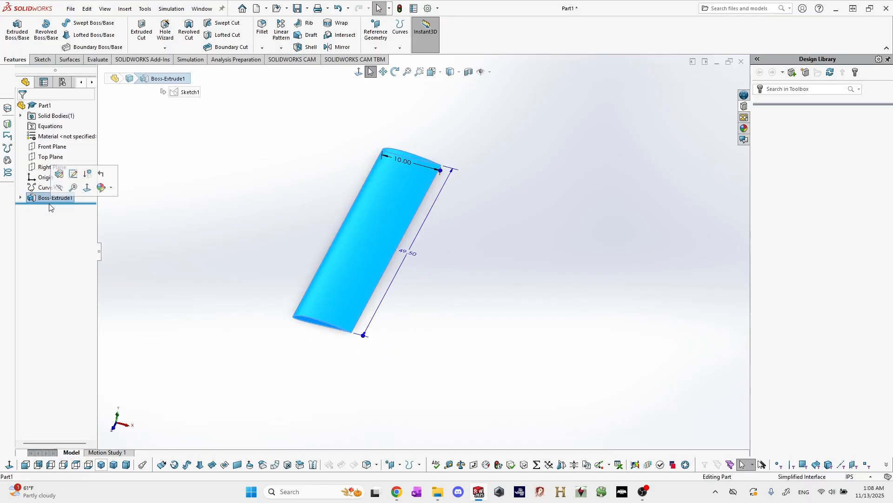
key(Delete)
key(Return)
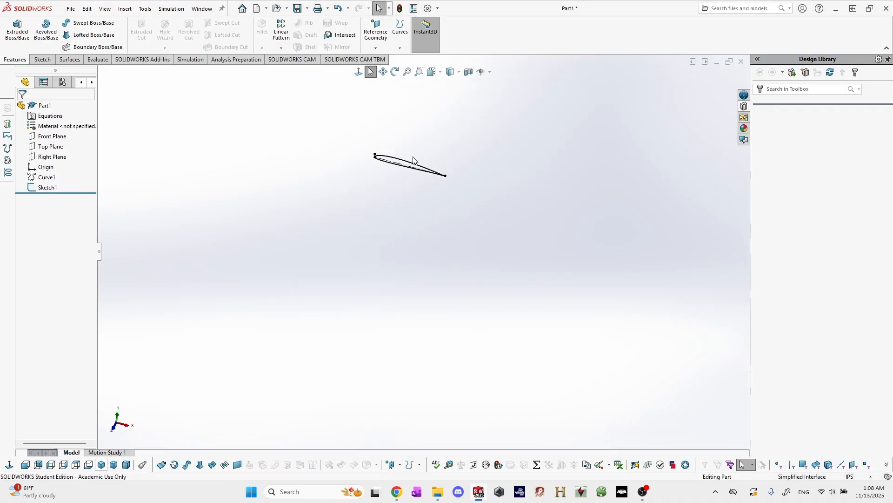
Create a reference plane offset from the Front Plane by half the span, 49.5/2 in.
key(ctrl+1)
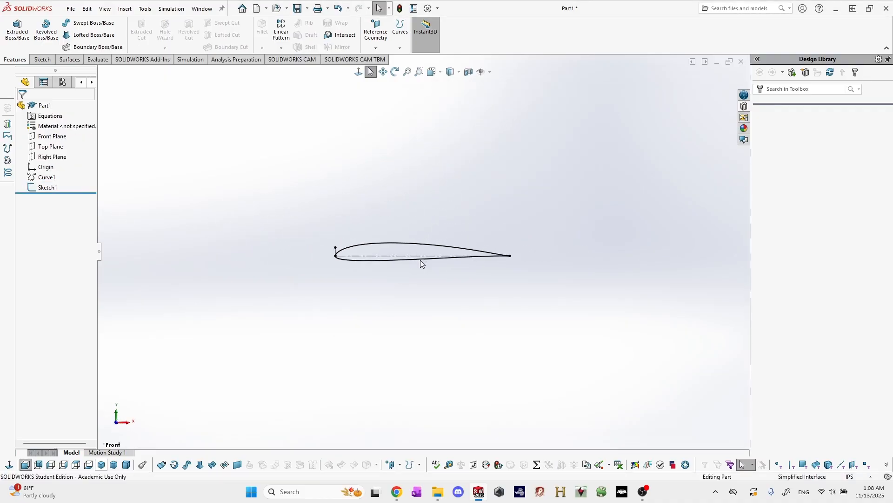
mouse_move(446, 302)
middle_down()
mouse_move(429, 303)
mouse_move(429, 331)
middle_up()
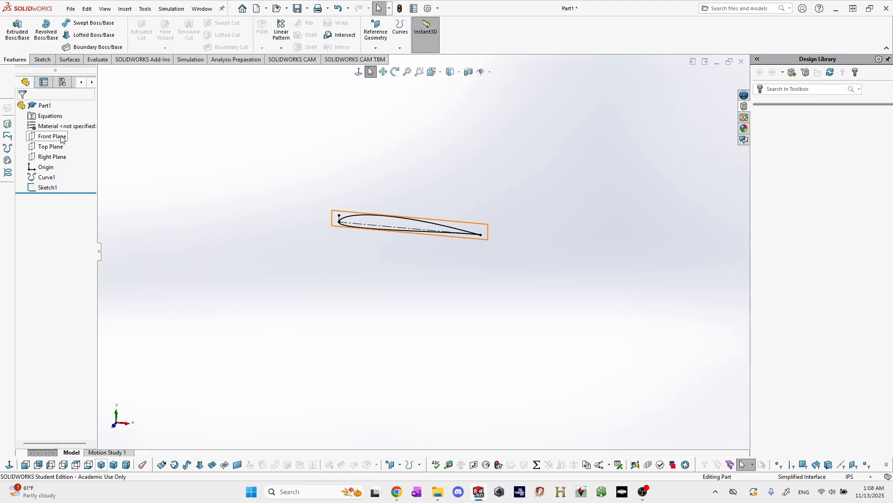
click(52, 136)
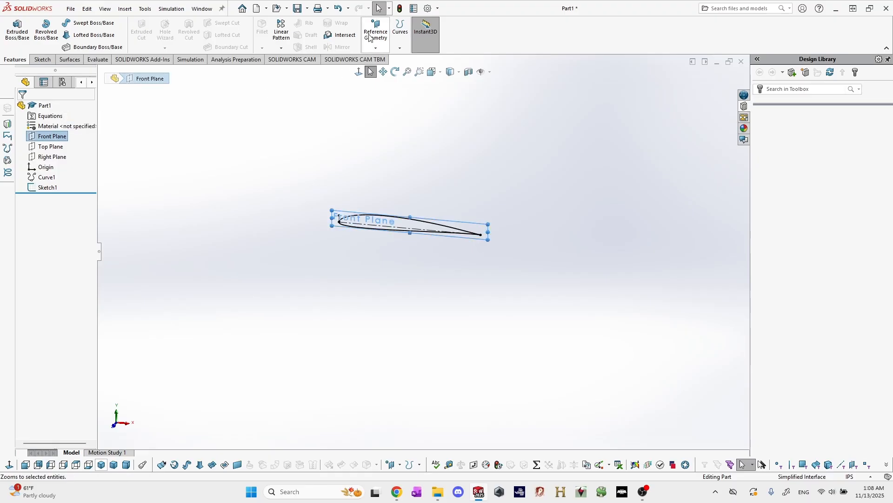
click(376, 48)
click(381, 60)
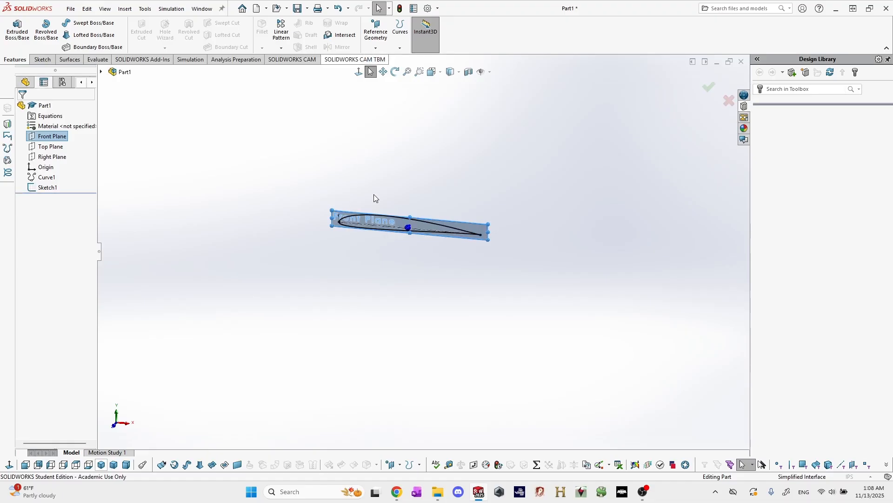
scroll(420, 238, down, 2)
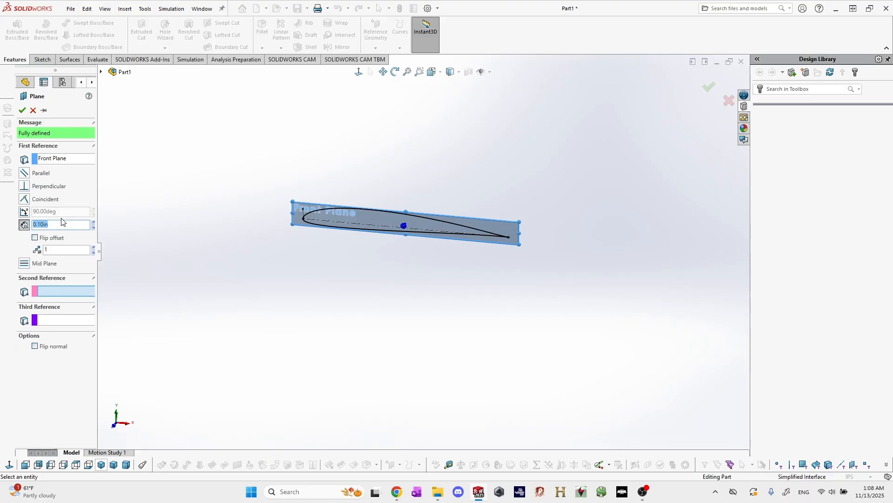
text(49.5/2)
key(Return)
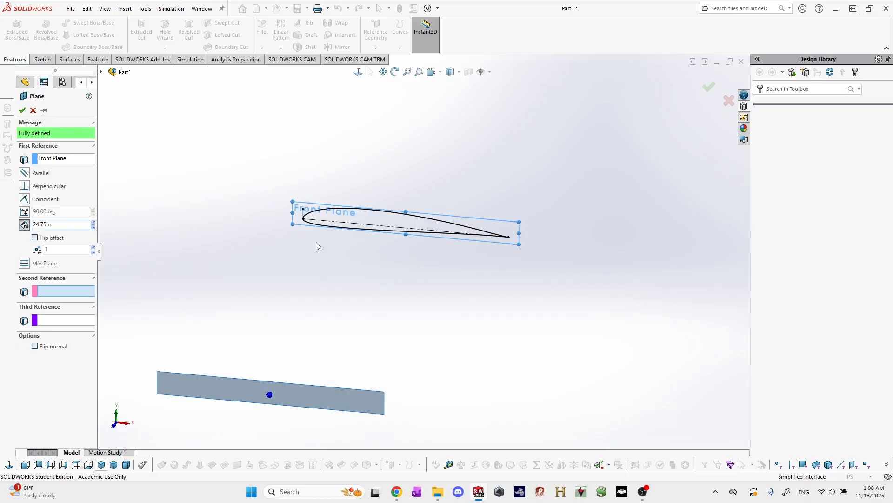
mouse_move(316, 246)
middle_down()
mouse_move(349, 319)
mouse_move(385, 319)
mouse_move(292, 309)
middle_up()
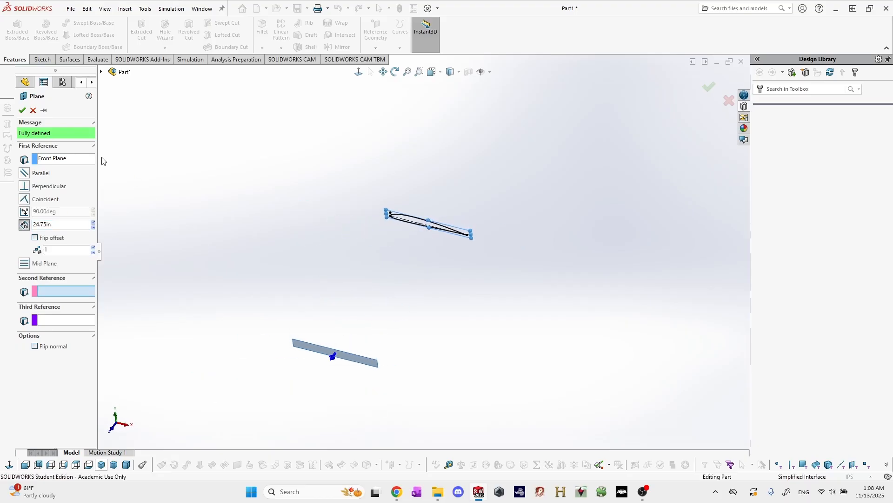
click(22, 110)
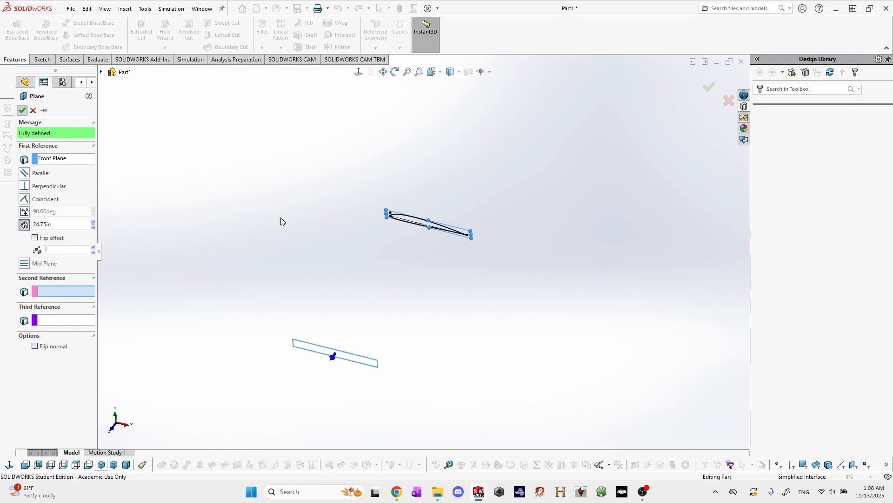
Start a new sketch on the offset plane and hide that plane.
scroll(340, 271, down, 6)
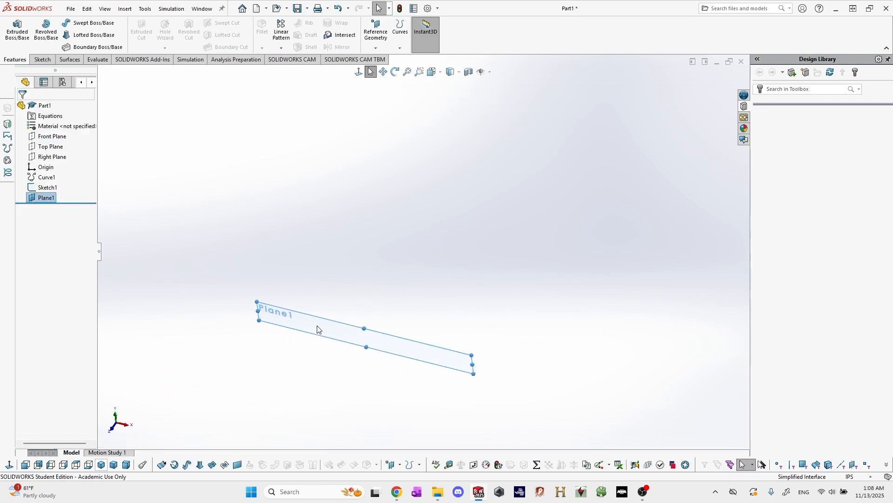
click(317, 330)
click(41, 59)
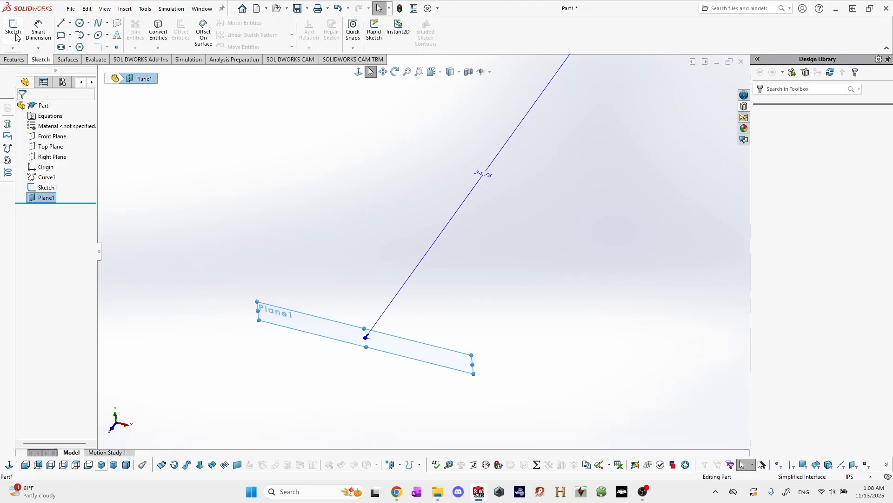
click(14, 33)
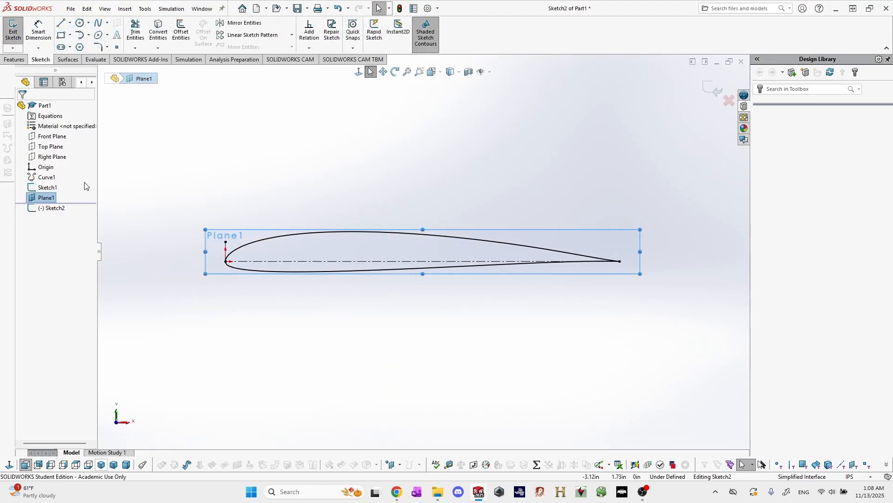
right_click(49, 198)
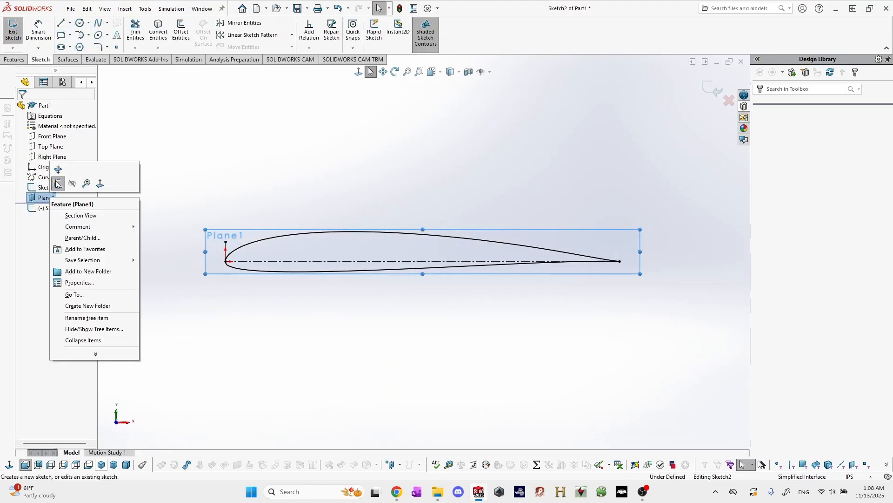
click(75, 187)
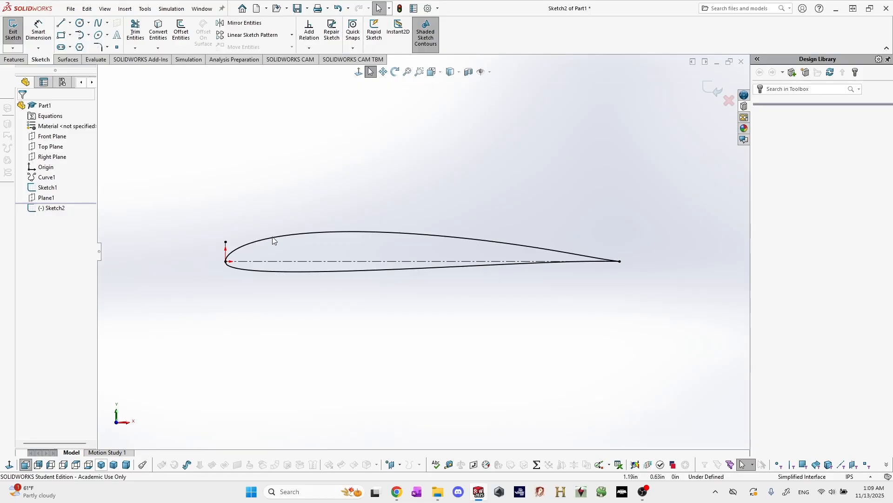
Convert the original airfoil spline into the new sketch and delete the relation tying the copy to the original.
click(306, 234)
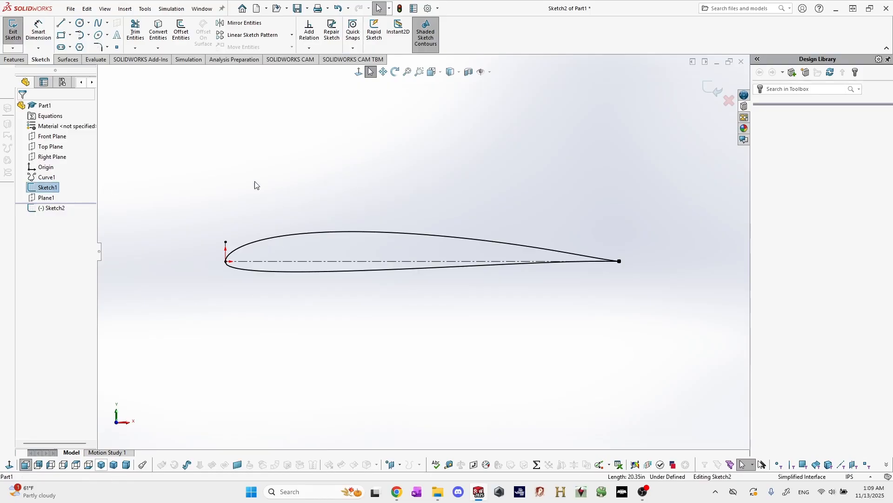
click(158, 31)
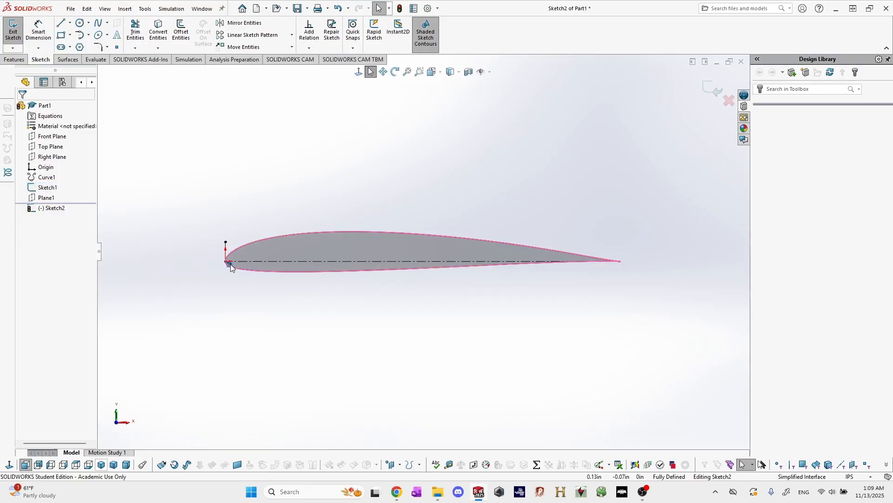
click(275, 264)
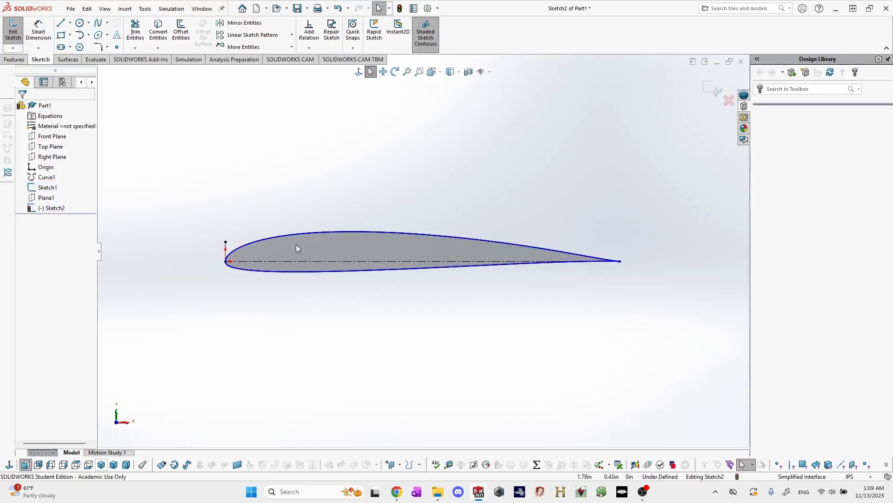
Move the converted airfoil spline clear of the original, below it.
ctrl+drag(296, 244, 307, 347)
scroll(496, 334, up, 2)
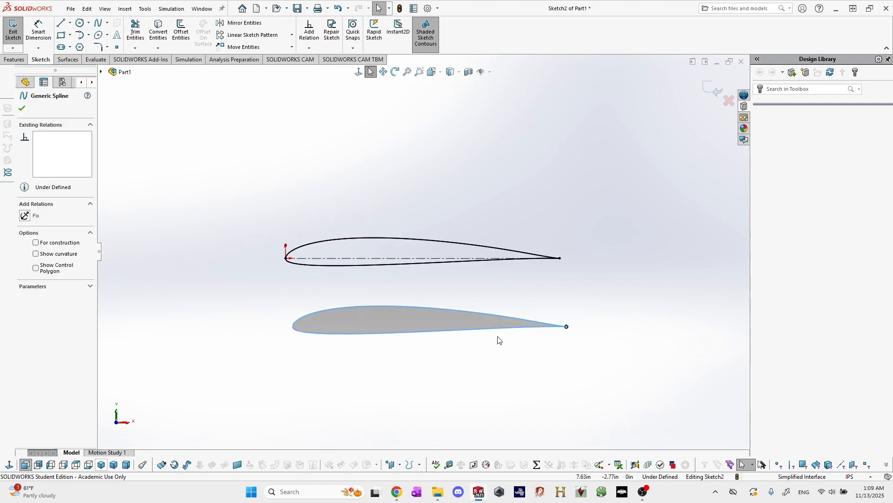
scroll(511, 336, down, 1)
key(Escape)
Sketch a construction chord line about 9.9 in from the copied airfoil's trailing edge to its nose, continuing about 2.2 in up and forward.
key(l)
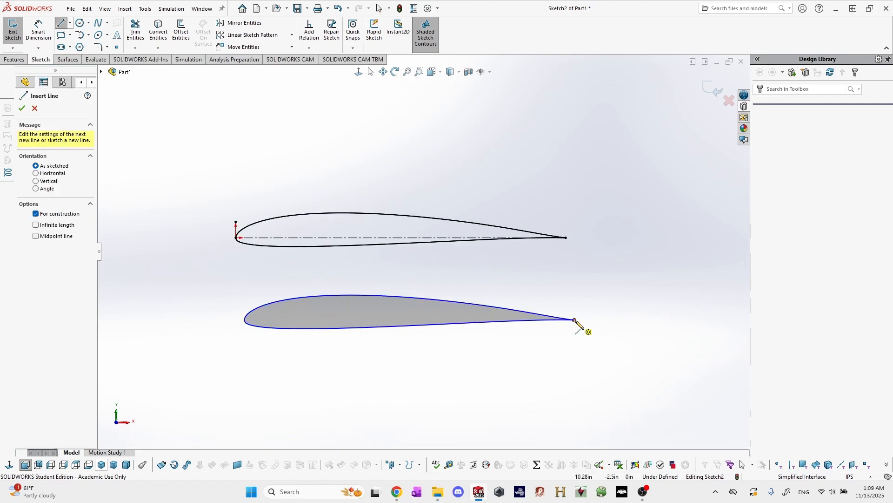
click(574, 319)
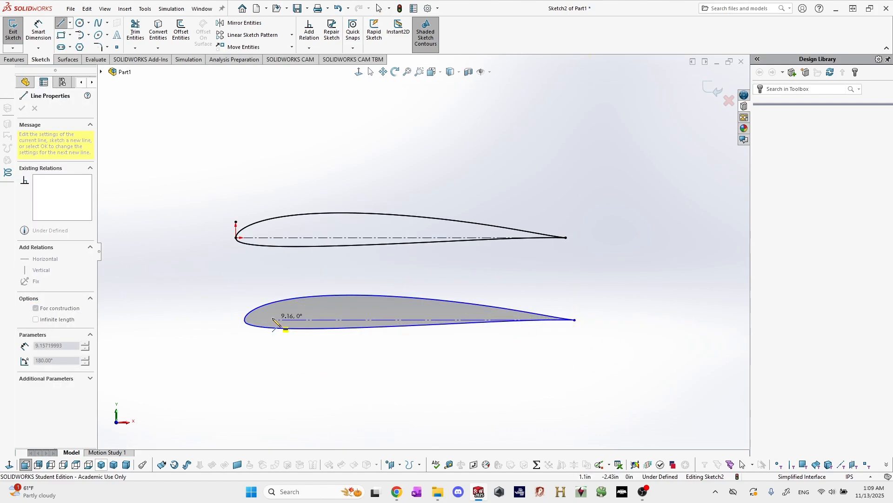
click(249, 313)
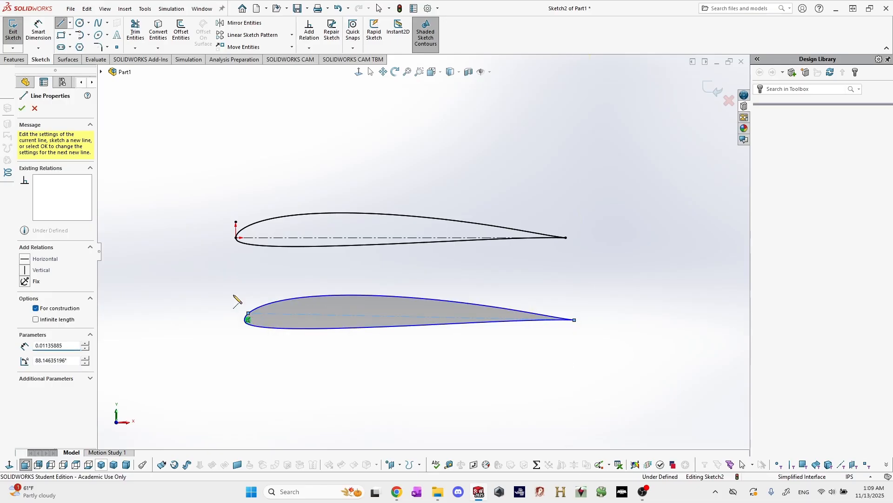
click(193, 265)
key(Escape)
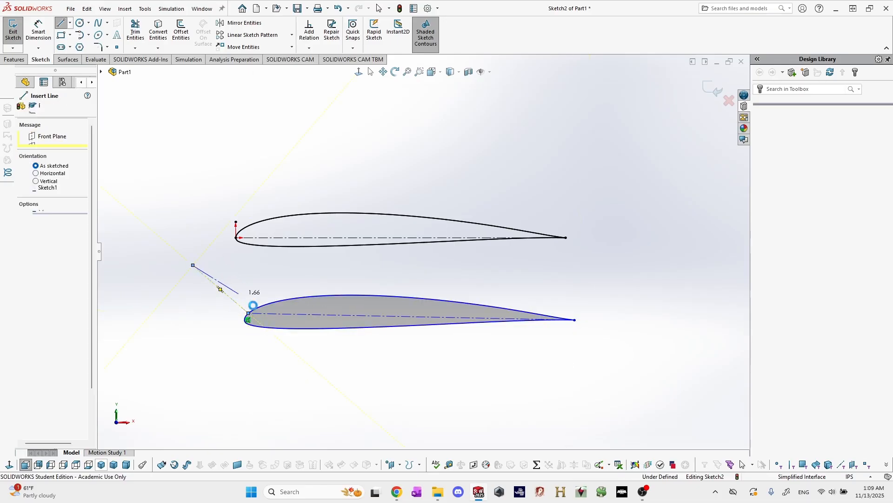
Add a Tangent relation between the short construction line at the nose and the copied airfoil spline.
ctrl+middle_drag(252, 315, 288, 301)
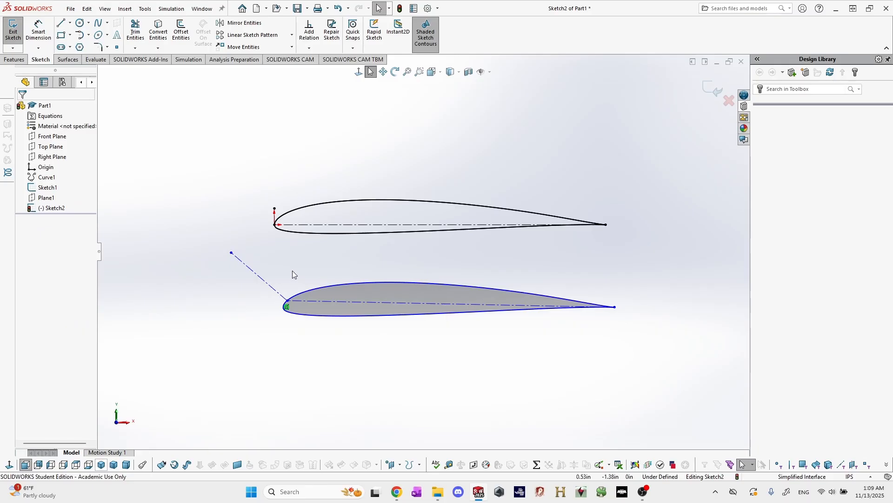
click(269, 284)
ctrl+click(308, 293)
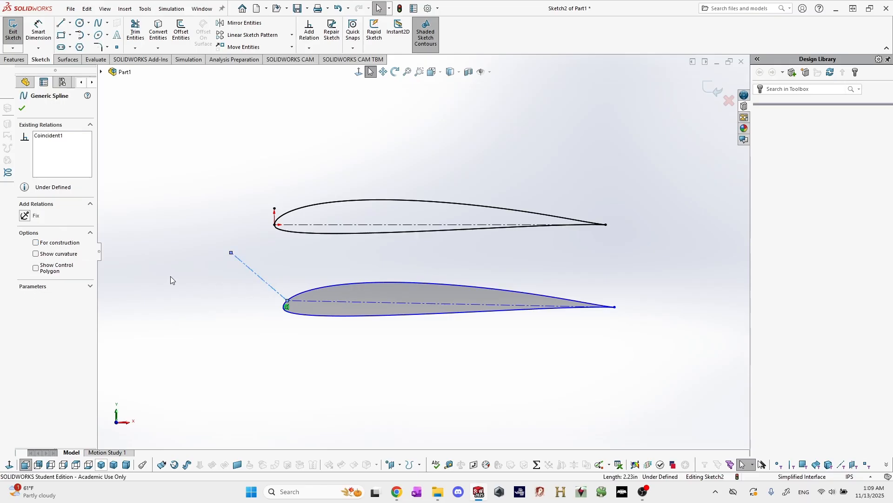
click(24, 214)
click(246, 262)
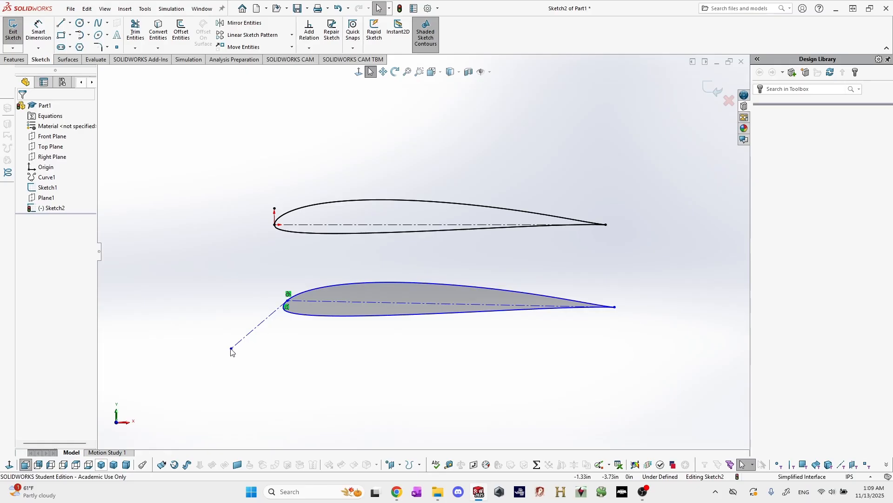
Swing the short construction line below the copied airfoil's nose and make it perpendicular to the chord line.
drag(313, 281, 245, 345)
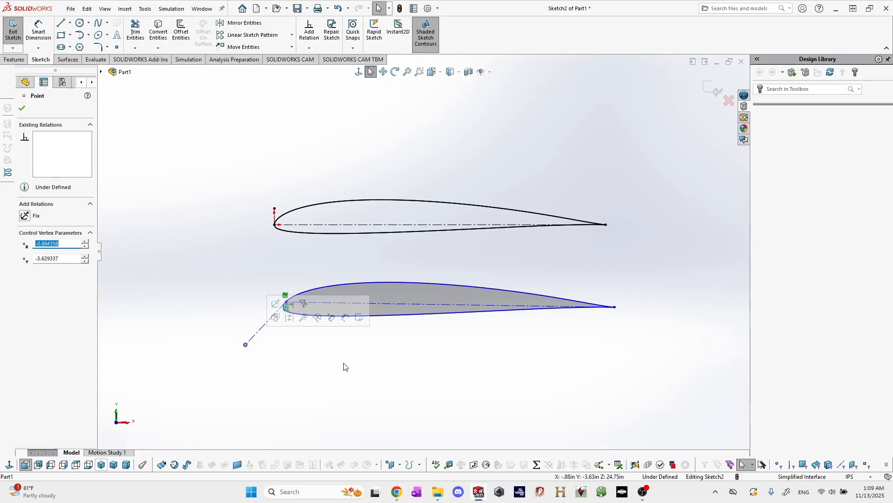
click(343, 363)
click(263, 329)
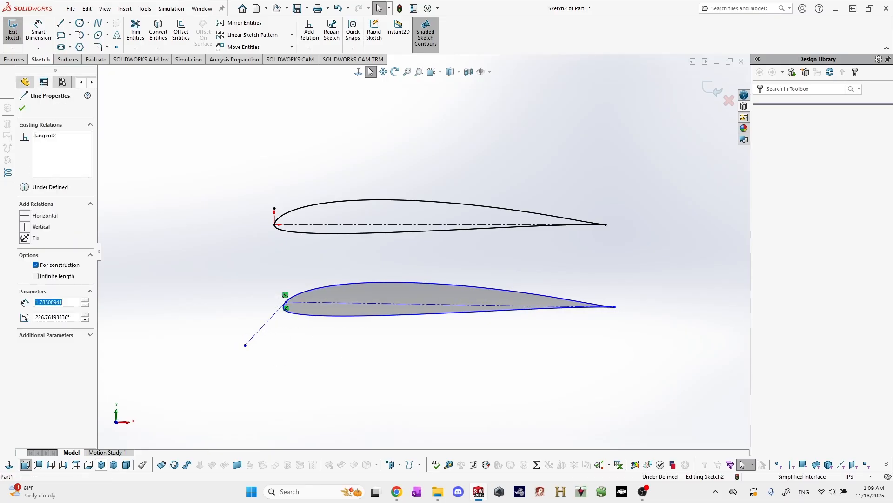
ctrl+click(447, 307)
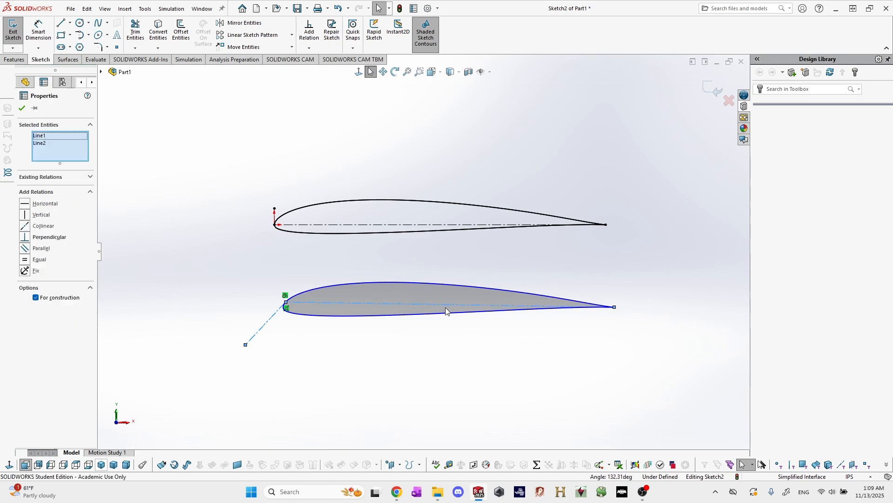
click(47, 238)
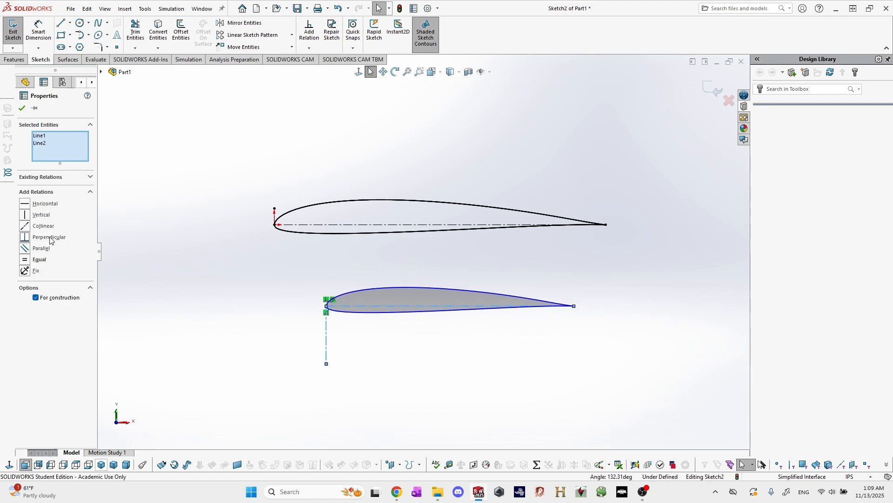
scroll(326, 294, down, 6)
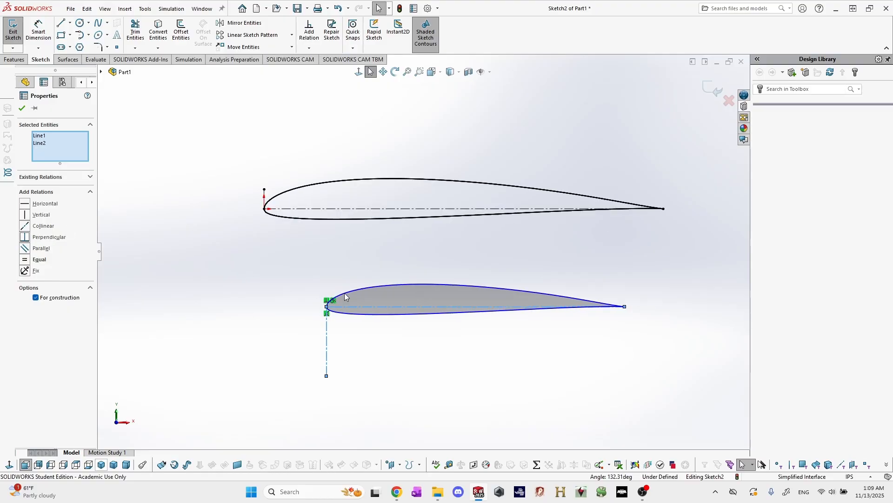
scroll(364, 316, up, 3)
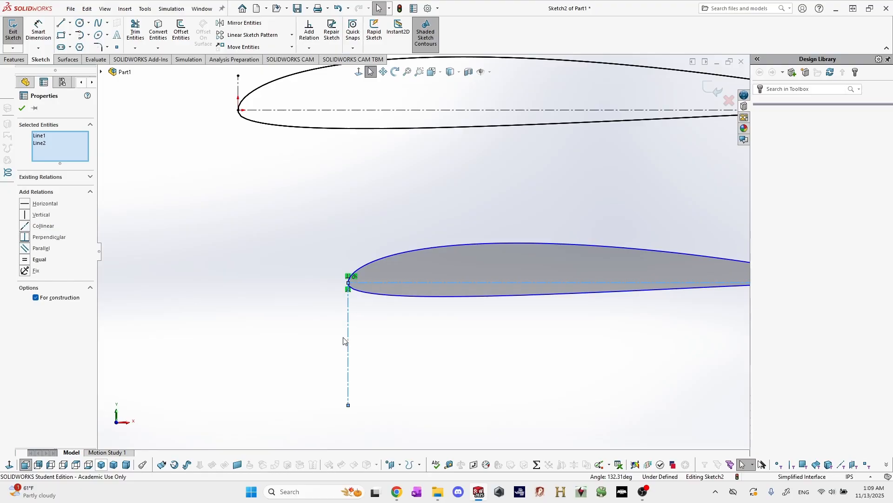
key(Escape)
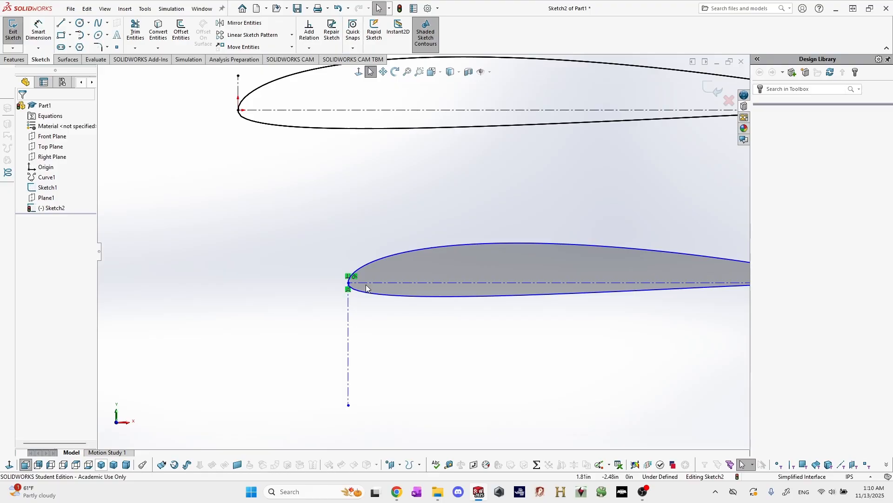
Examine the copied airfoil's nose and trailing edge, checking how the construction chord line meets each end.
scroll(366, 283, up, 4)
scroll(565, 275, down, 8)
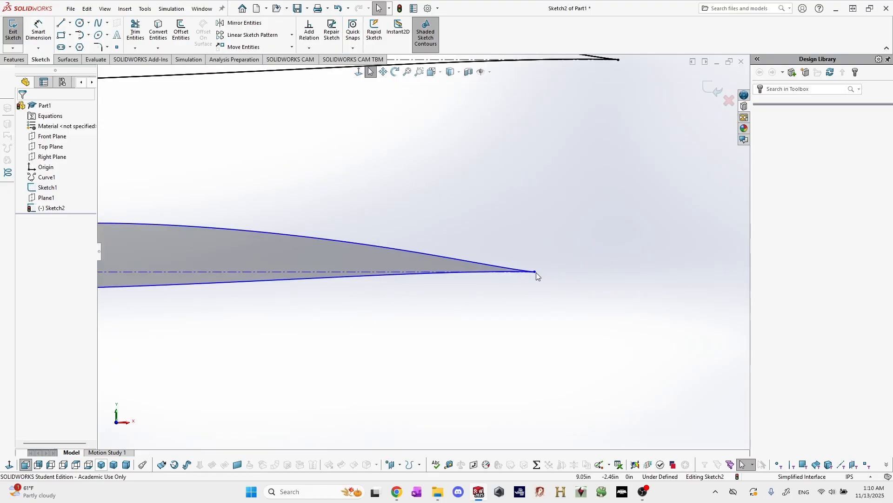
scroll(535, 275, up, 6)
scroll(296, 249, down, 5)
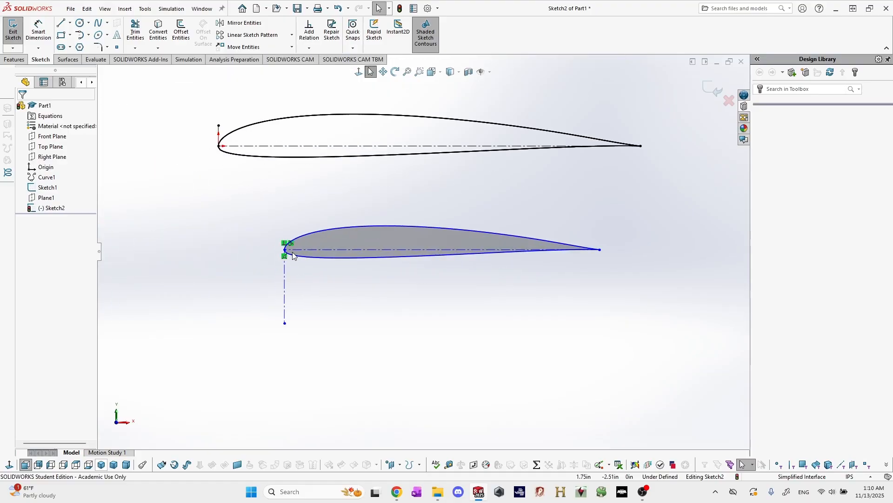
scroll(298, 249, down, 2)
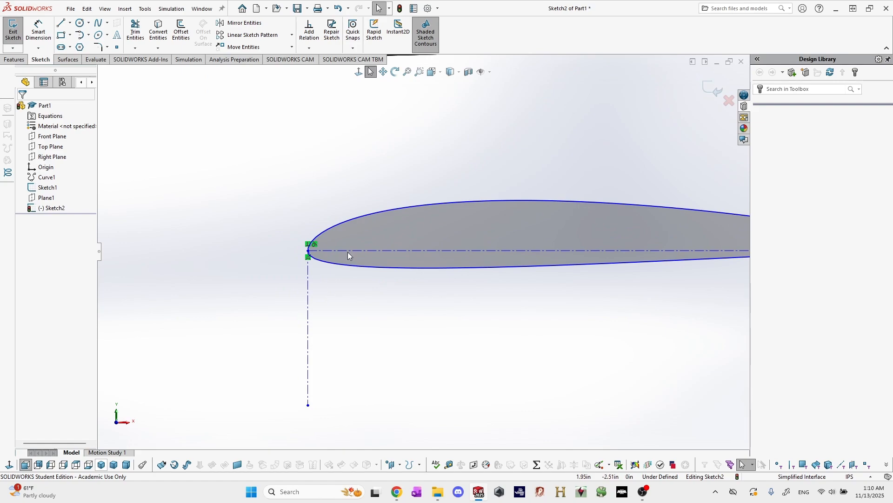
click(374, 251)
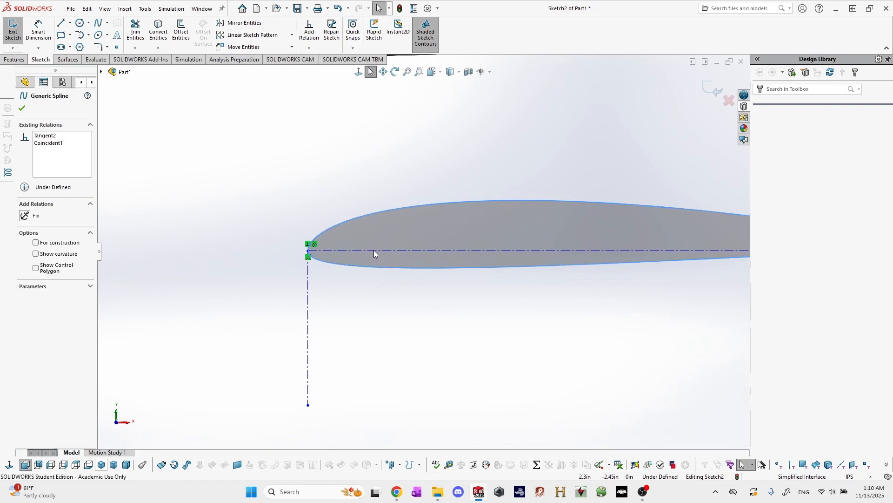
click(374, 328)
scroll(384, 309, up, 4)
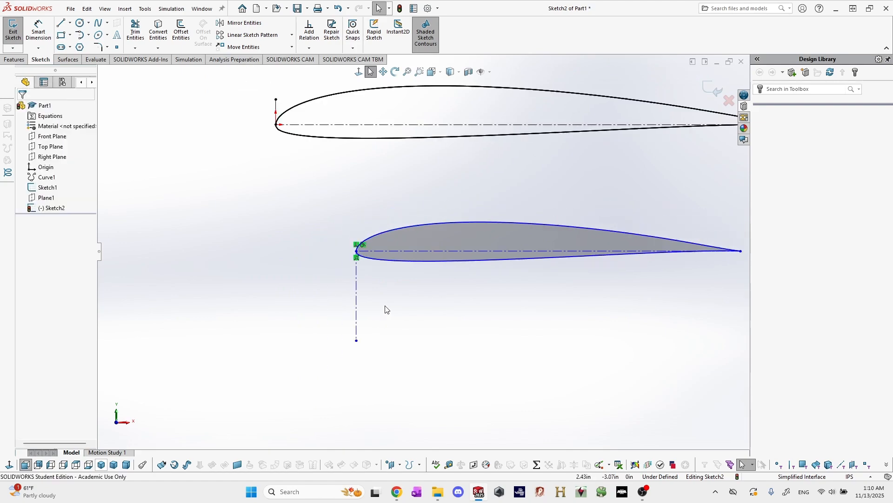
scroll(486, 245, down, 1)
scroll(487, 243, up, 3)
scroll(486, 244, down, 3)
Dimension the copied airfoil's construction chord line to 6.5 in.
key(d)
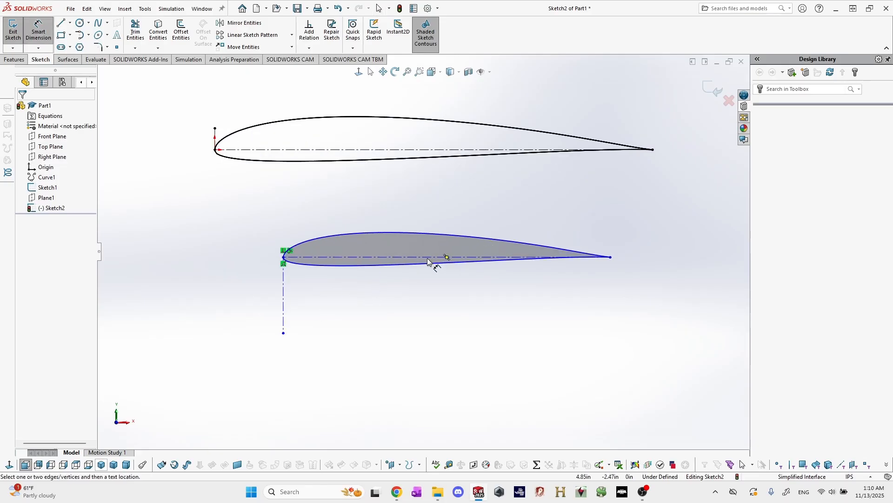
click(431, 258)
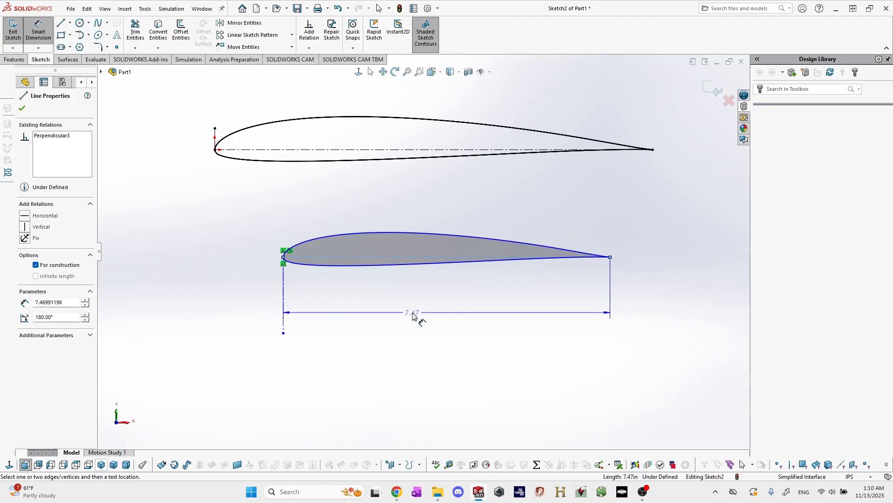
click(414, 313)
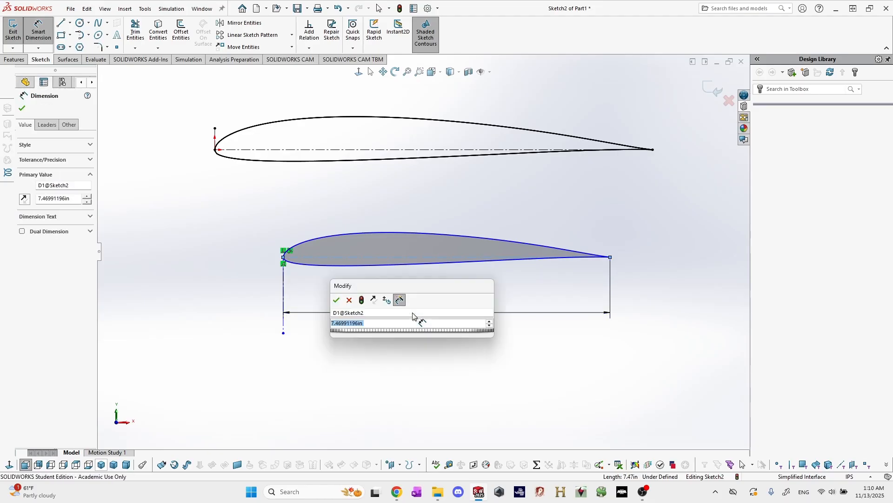
text(6.5)
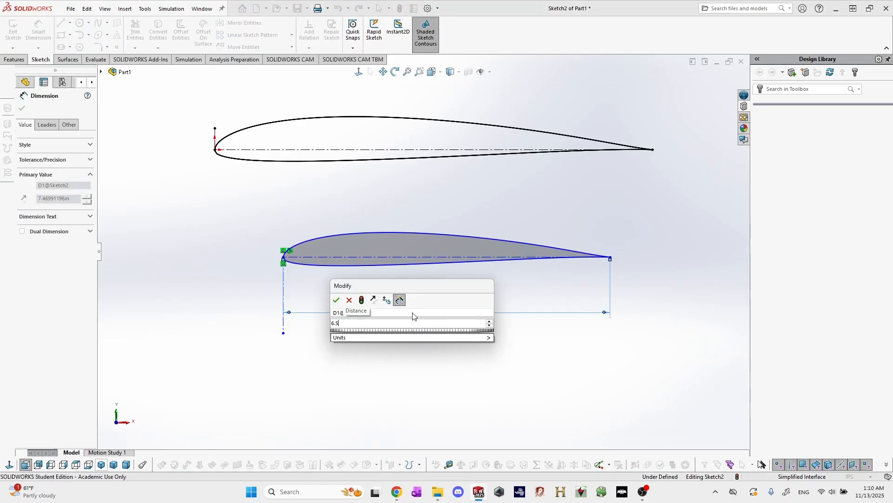
key(Return)
scroll(434, 296, up, 3)
scroll(480, 217, down, 3)
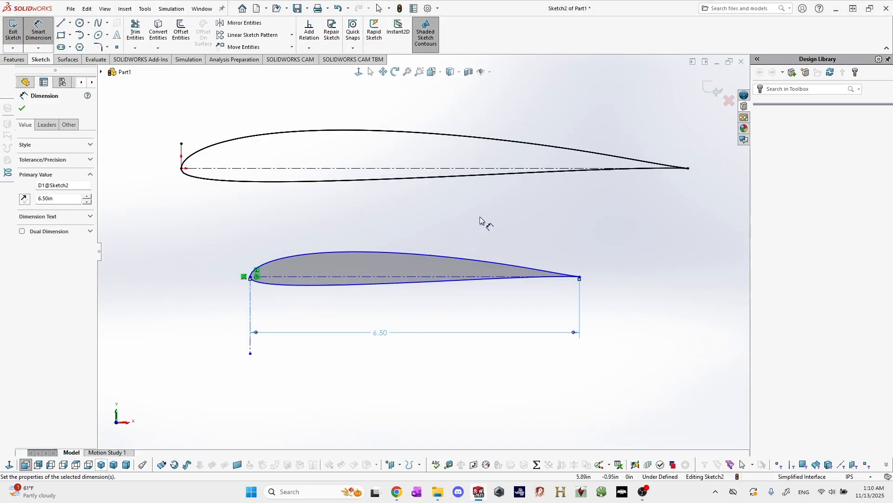
scroll(479, 216, up, 2)
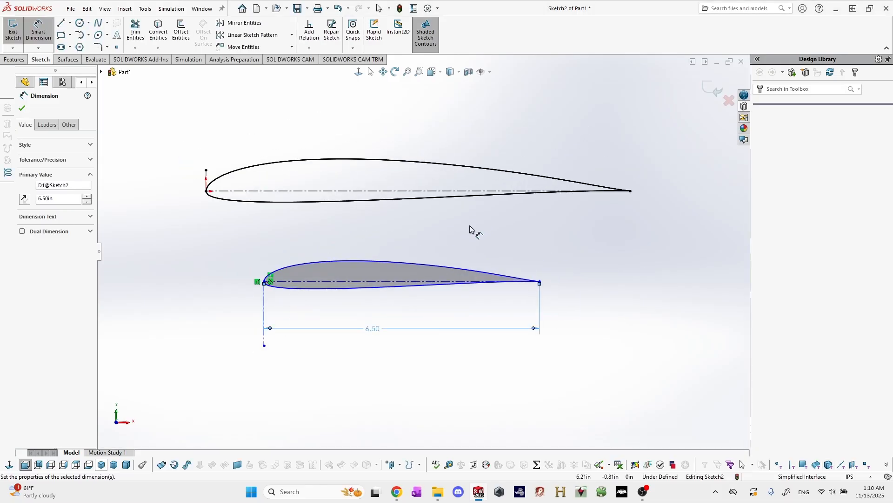
key(Escape)
Move the copied airfoil above the original and flip the short construction line at its nose to point upward.
scroll(395, 247, down, 2)
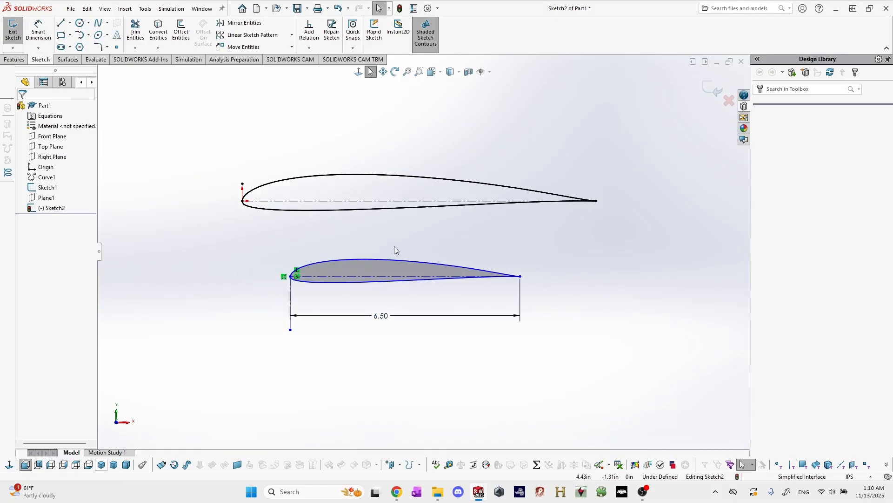
scroll(408, 284, up, 2)
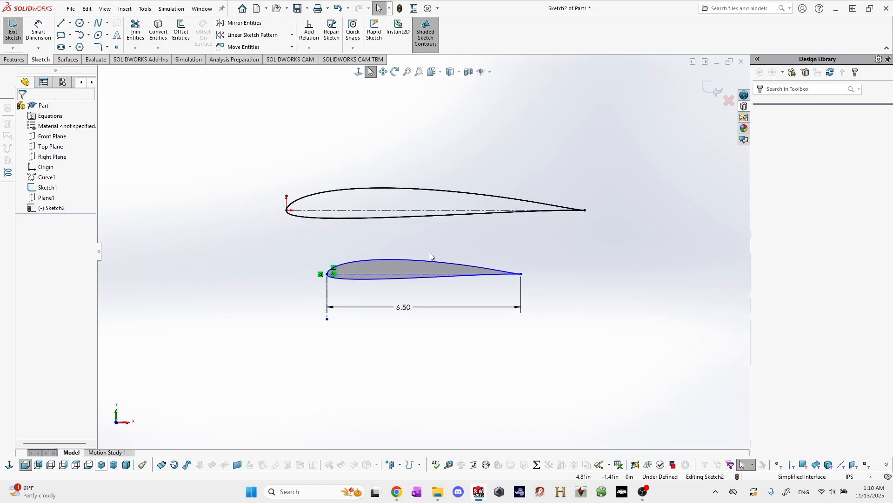
scroll(430, 252, up, 1)
scroll(432, 221, down, 1)
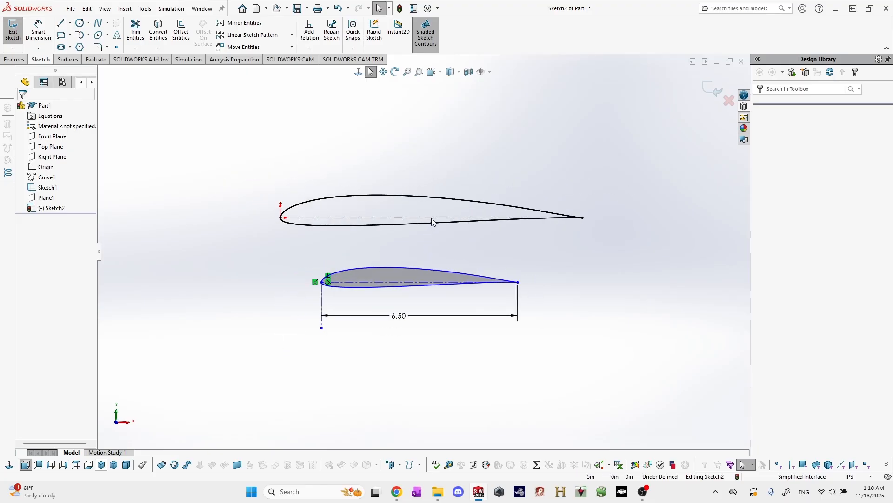
scroll(369, 245, down, 1)
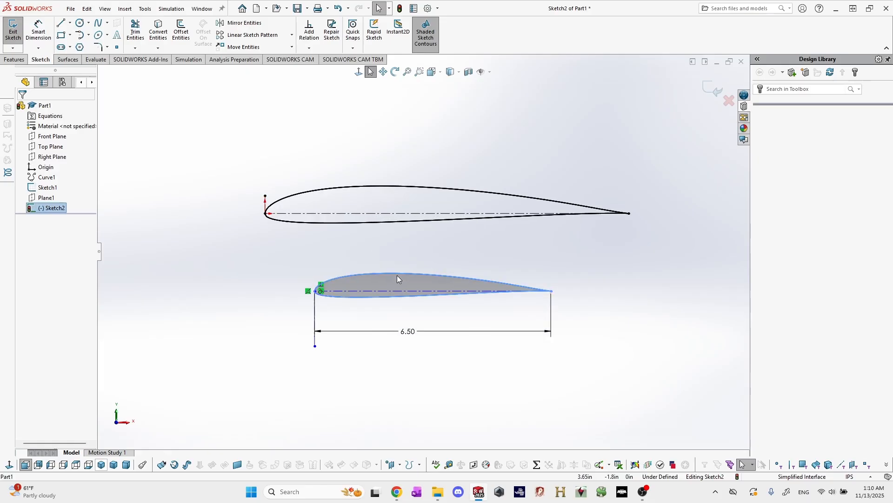
drag(397, 279, 396, 165)
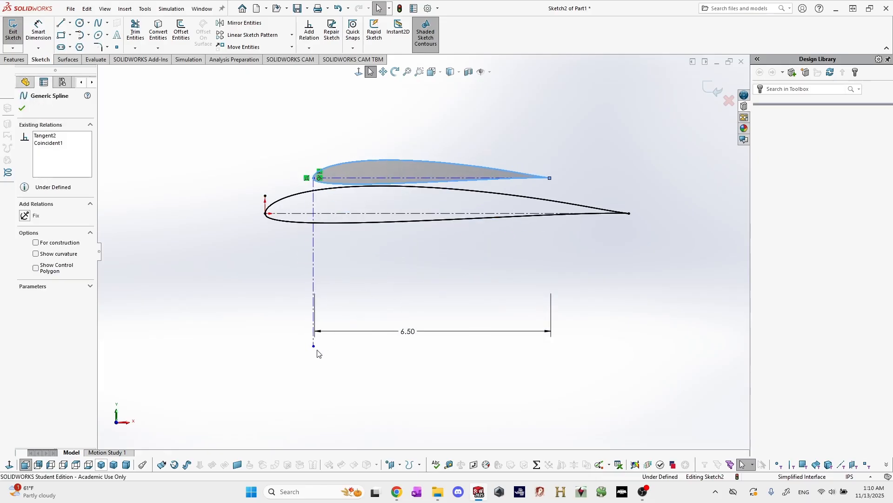
drag(317, 349, 311, 147)
click(353, 213)
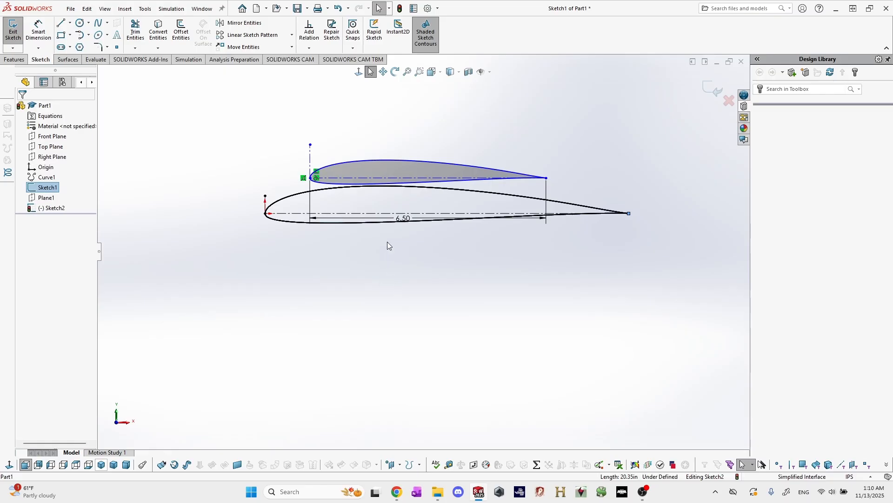
mouse_move(389, 167)
mouse_down()
mouse_move(387, 180)
mouse_move(392, 158)
mouse_up()
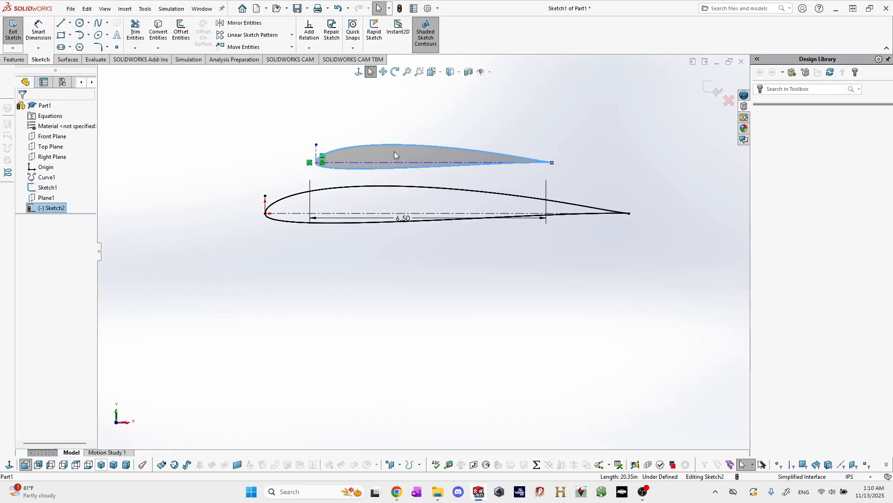
click(394, 152)
scroll(395, 163, down, 3)
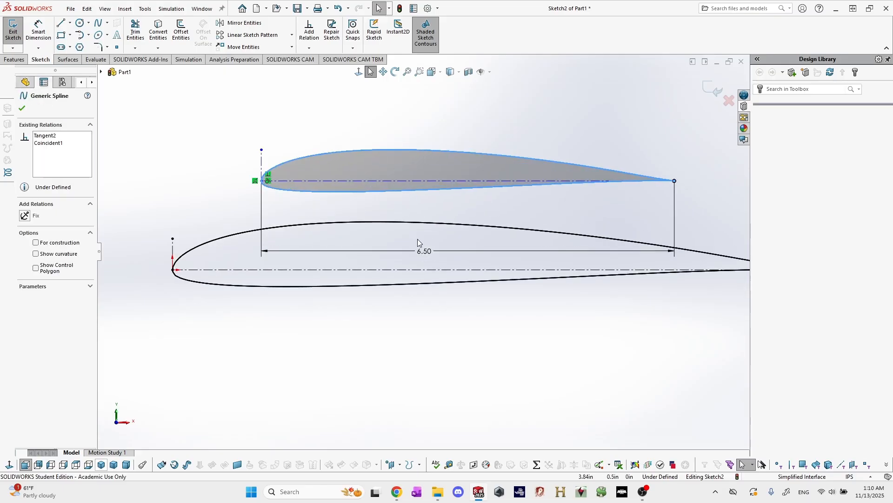
click(405, 326)
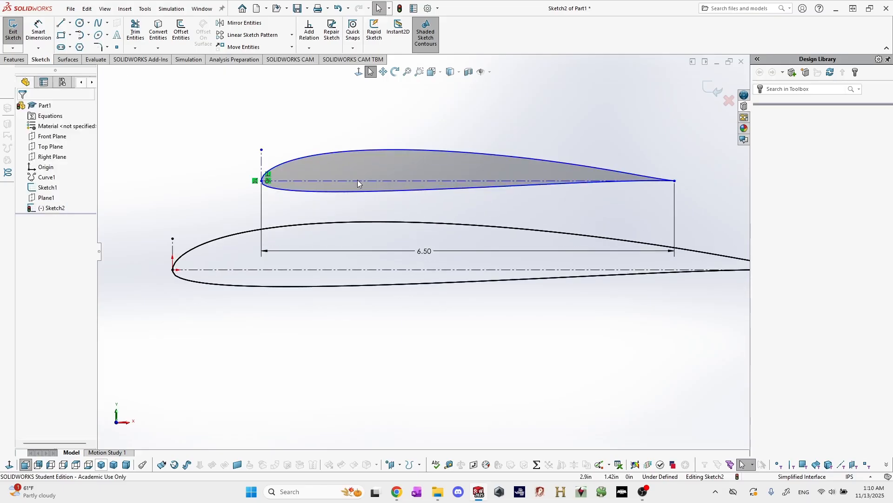
Add a Collinear relation between the copied airfoil's chord line and the original airfoil's chord line.
click(358, 180)
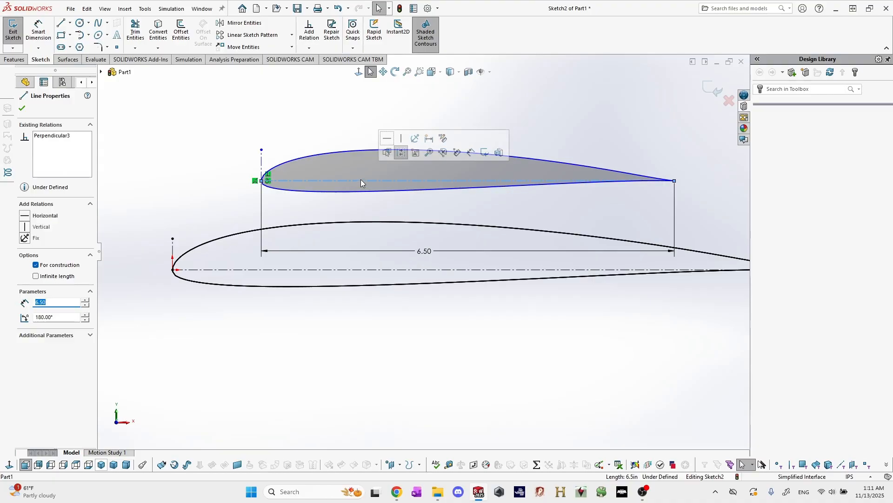
ctrl+click(353, 272)
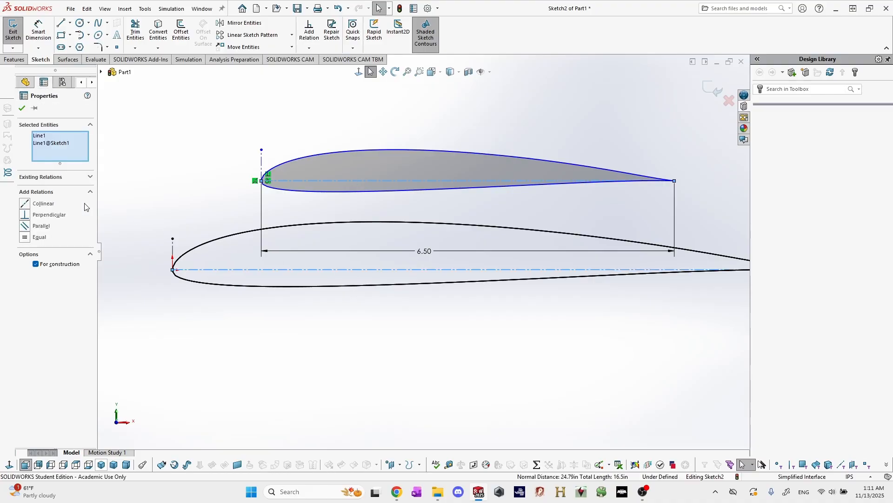
click(44, 204)
click(344, 168)
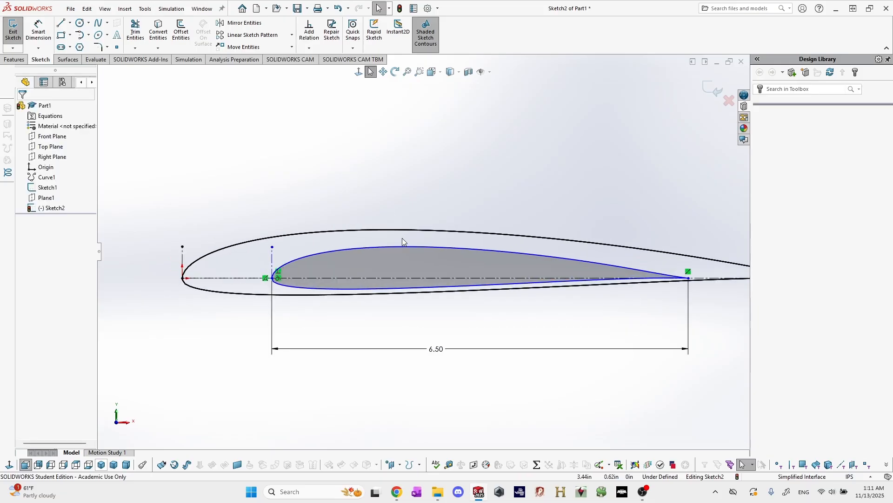
Slide the copied airfoil forward along the shared chord line until its nose is about 0.65 in behind the original nose.
mouse_move(345, 257)
mouse_down()
mouse_move(280, 256)
mouse_move(368, 256)
mouse_move(333, 255)
mouse_move(343, 256)
mouse_up()
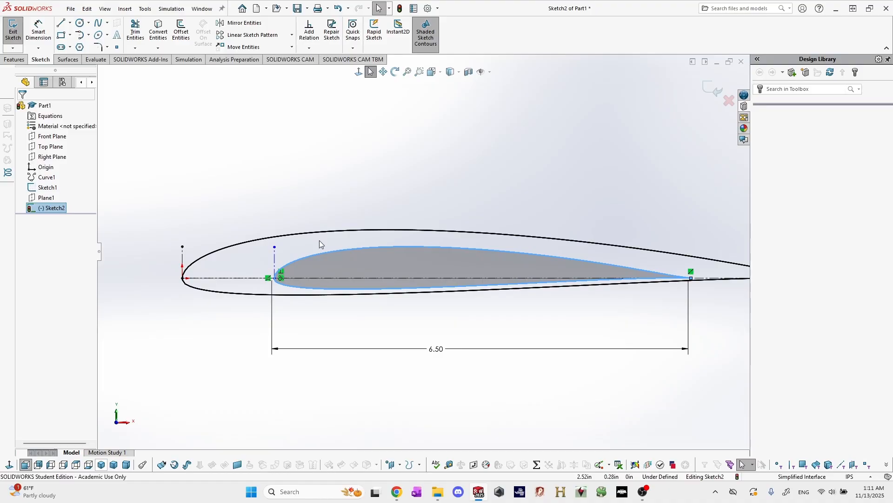
scroll(415, 258, up, 3)
mouse_move(429, 258)
mouse_down()
mouse_move(504, 255)
mouse_move(383, 254)
mouse_up()
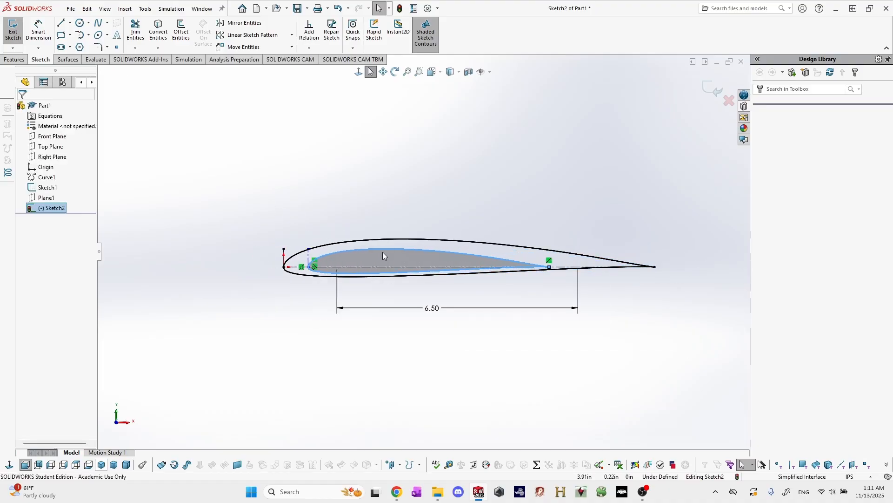
scroll(332, 232, down, 2)
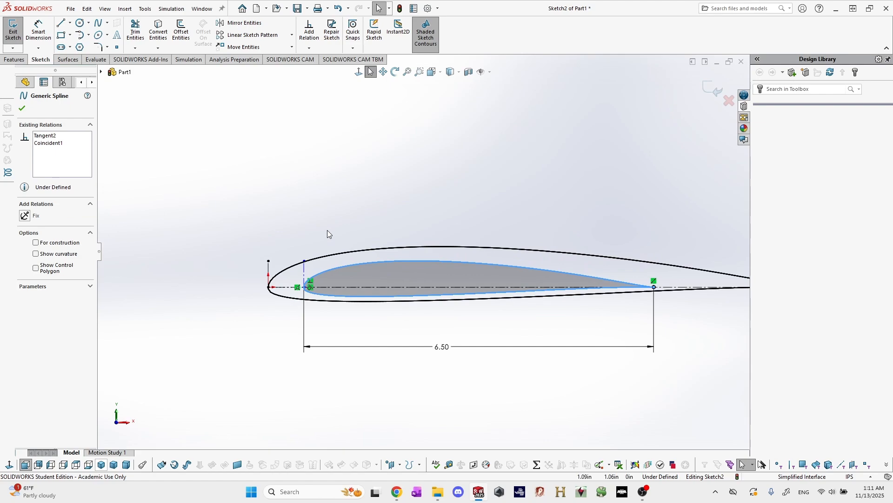
click(304, 275)
ctrl+click(268, 268)
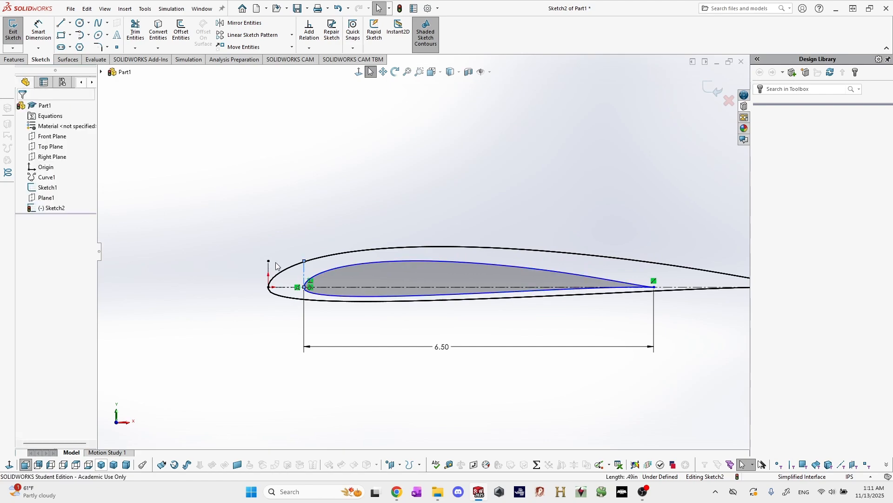
click(275, 194)
scroll(591, 272, up, 2)
scroll(686, 261, down, 2)
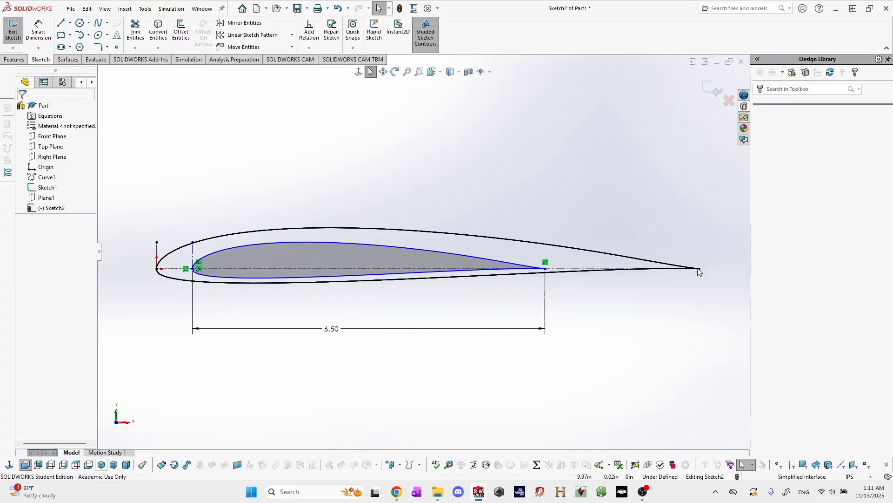
Slide the copied airfoil rearward along the shared chord line until its nose is about 1.86 in behind the original nose.
click(699, 269)
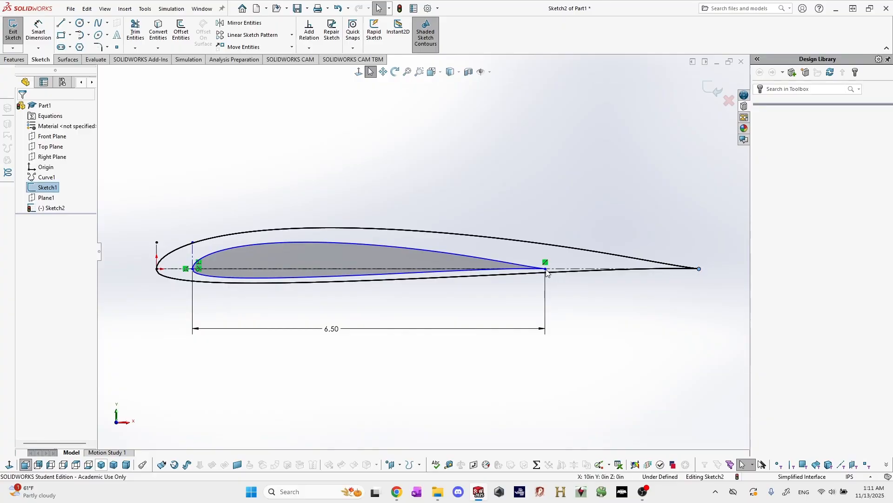
click(546, 269)
click(590, 332)
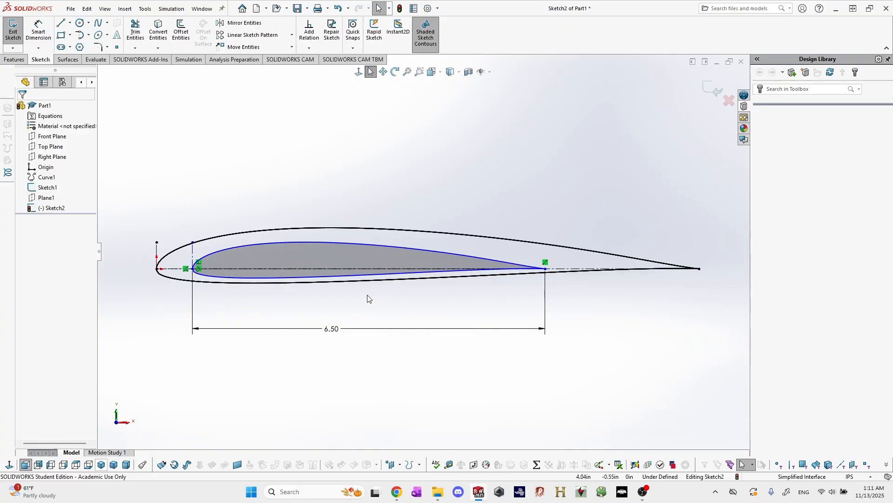
drag(327, 261, 355, 250)
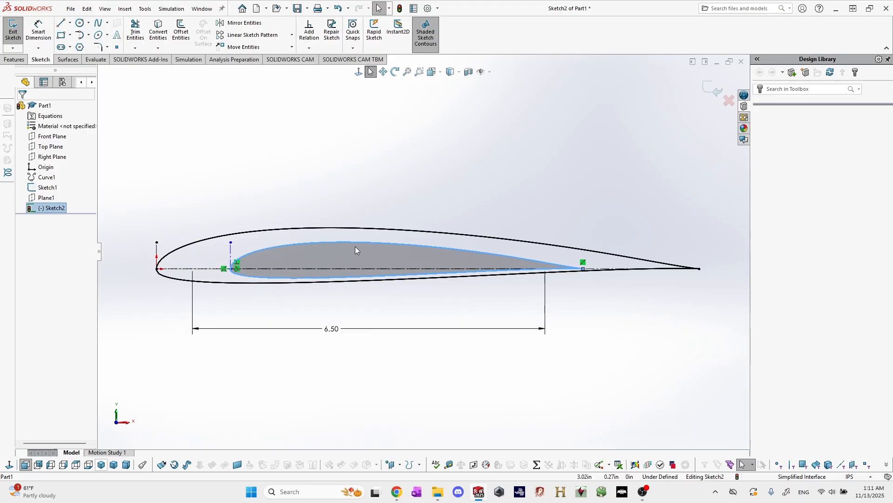
click(355, 247)
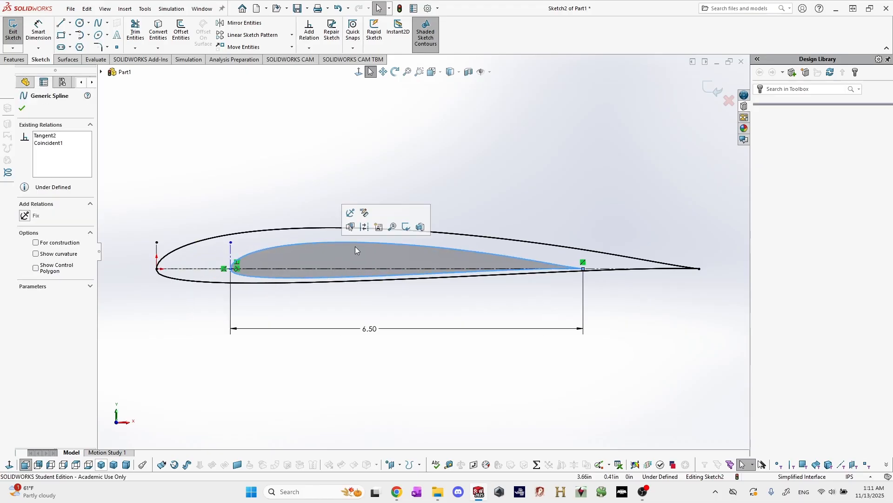
drag(357, 245, 377, 252)
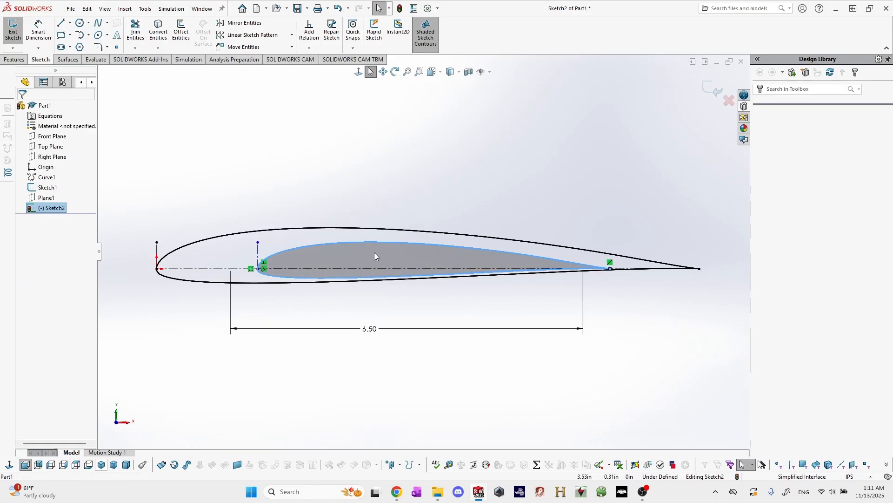
click(242, 183)
key(d)
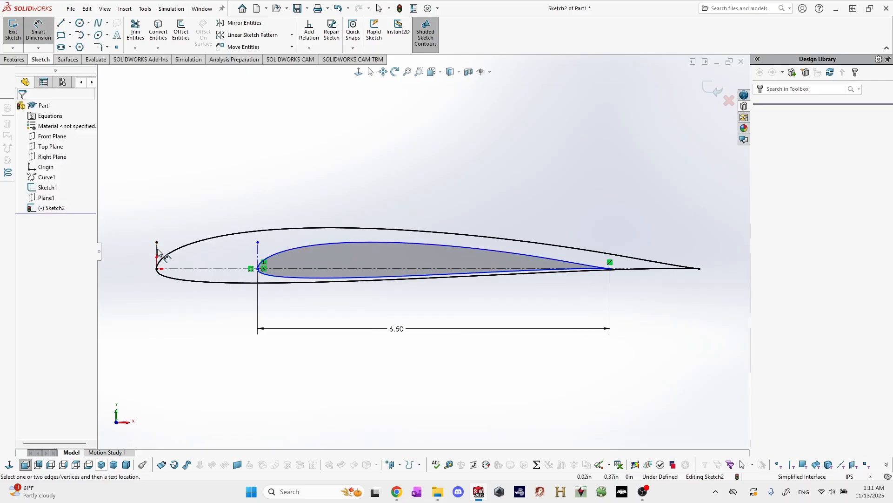
click(157, 253)
click(256, 257)
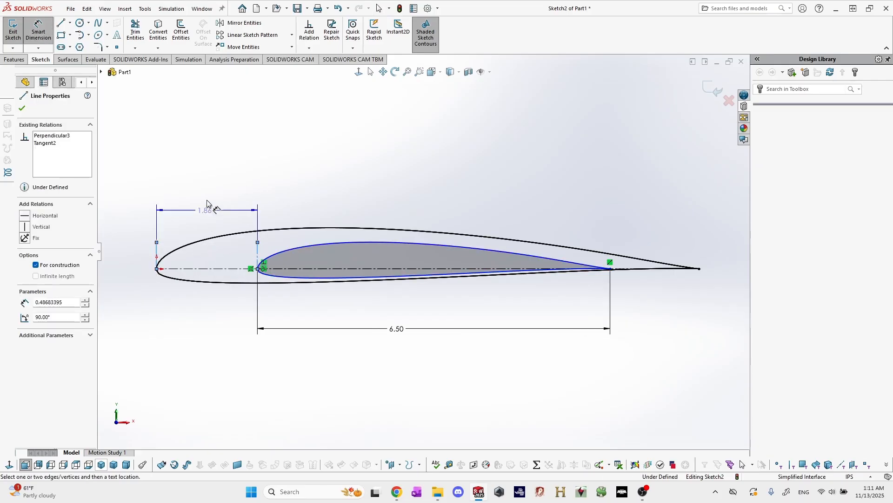
key(Escape)
Sketch a vertical construction line about 0.64 in long across the copied airfoil, from its upper to its lower surface.
scroll(279, 229, down, 3)
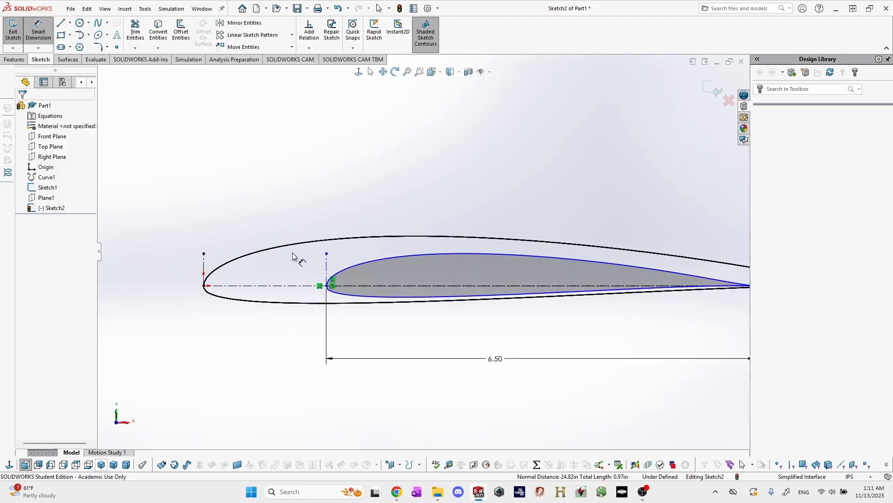
scroll(371, 255, up, 4)
scroll(455, 259, down, 4)
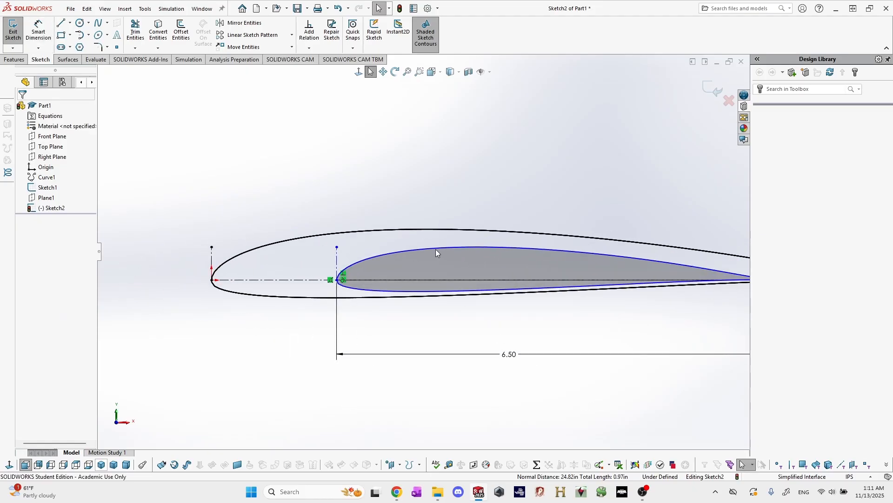
key(l)
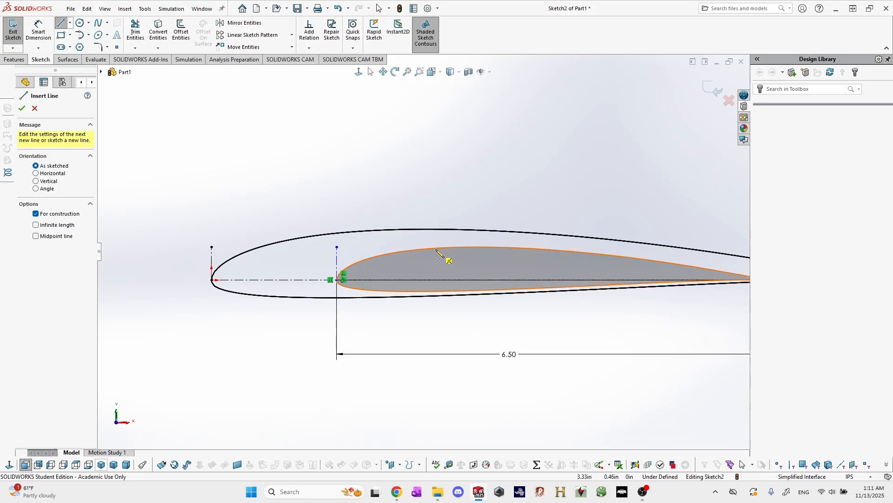
click(435, 249)
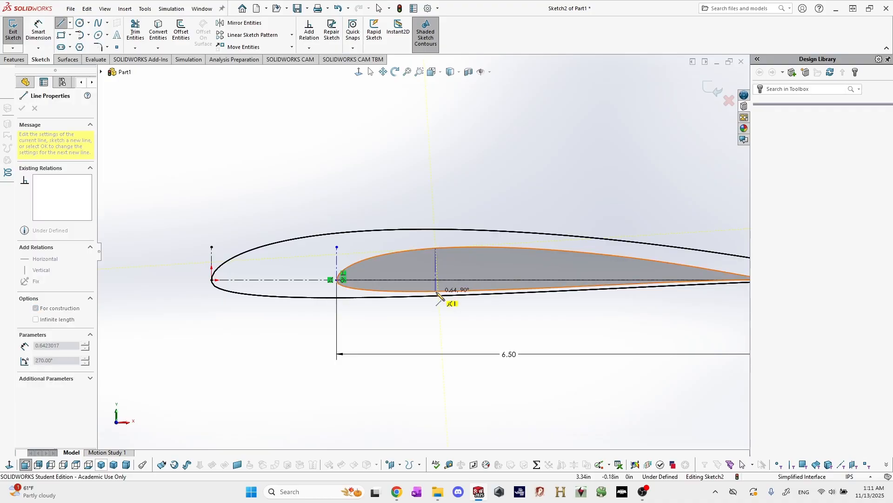
click(436, 292)
key(Escape)
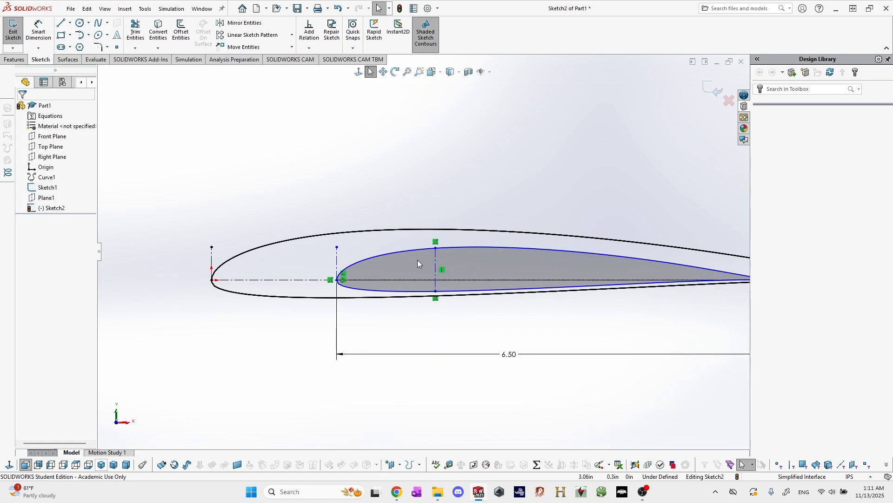
drag(412, 263, 386, 261)
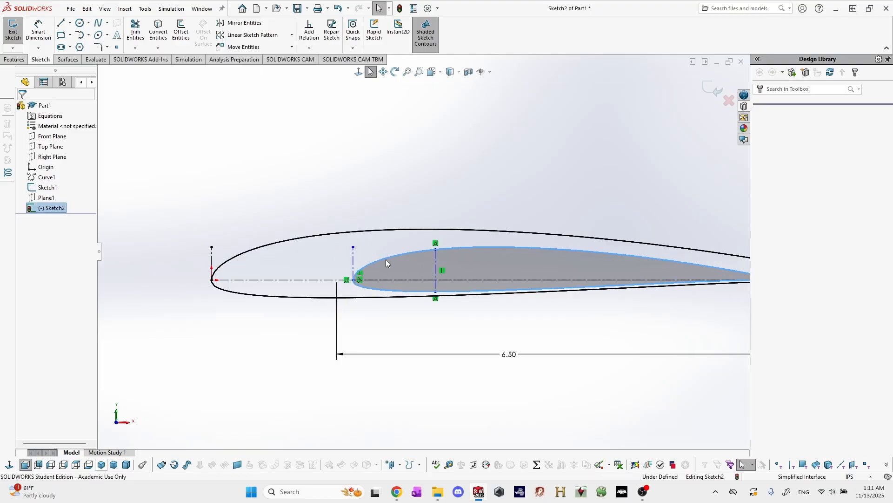
click(335, 200)
Sketch a vertical construction line about 0.96 in long across the original airfoil, ahead of the copied airfoil's nose.
key(l)
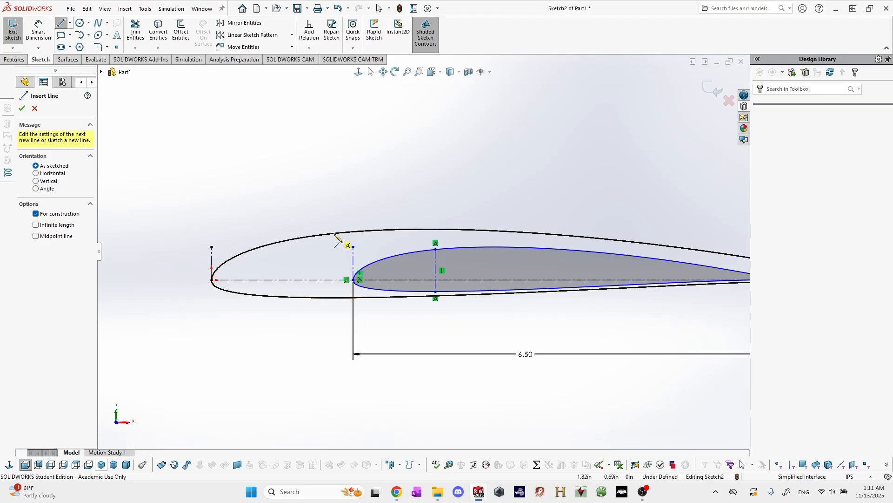
click(335, 234)
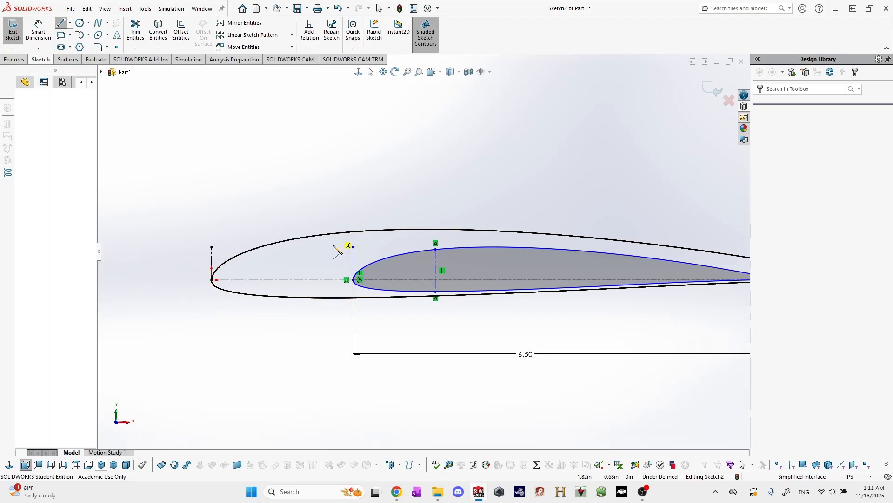
click(334, 297)
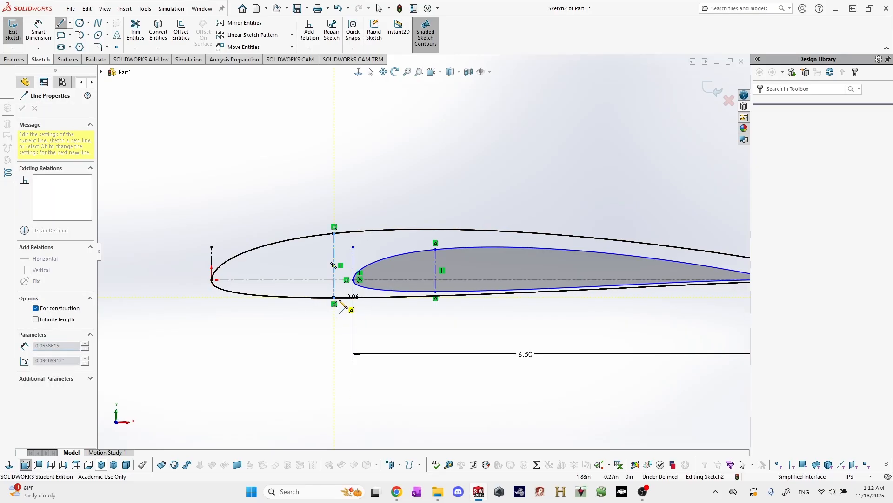
key(Escape)
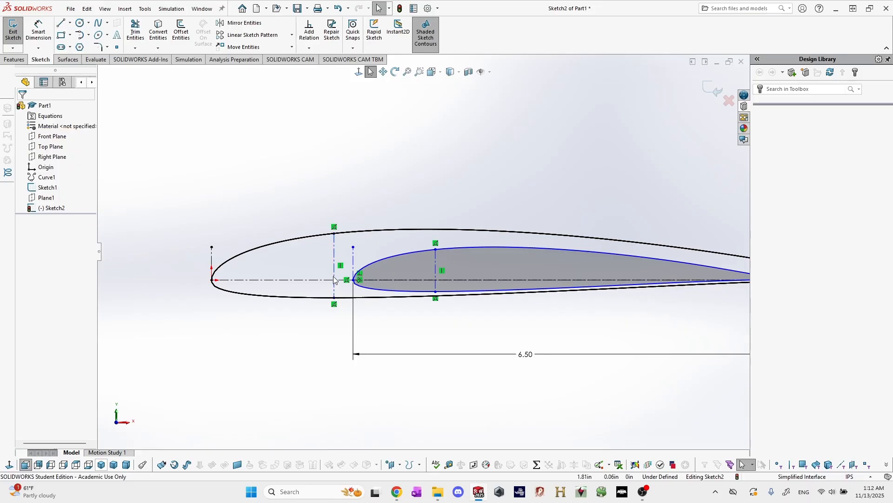
Dimension the original airfoil's vertical construction line at 10/4 in from the short construction line at its nose.
key(d)
click(334, 271)
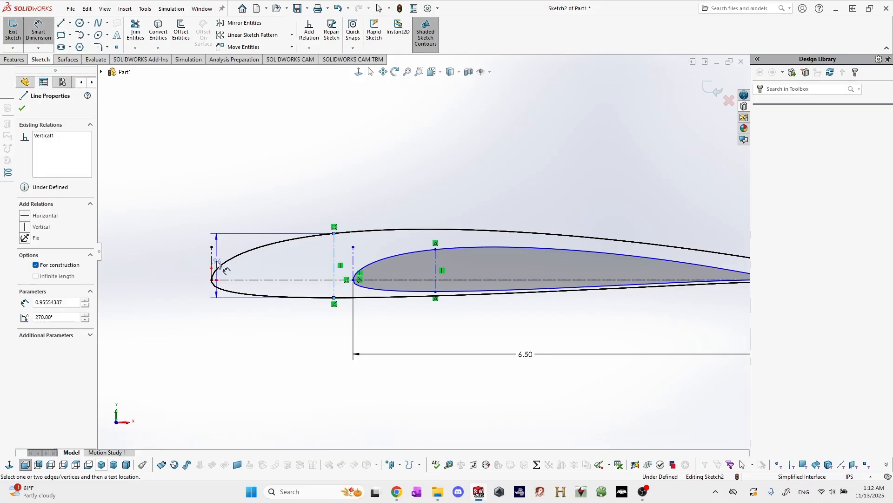
click(213, 260)
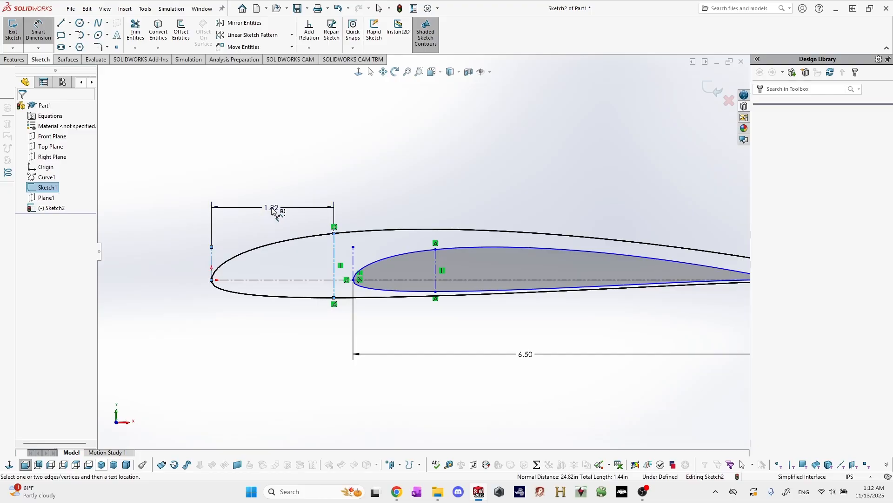
click(272, 210)
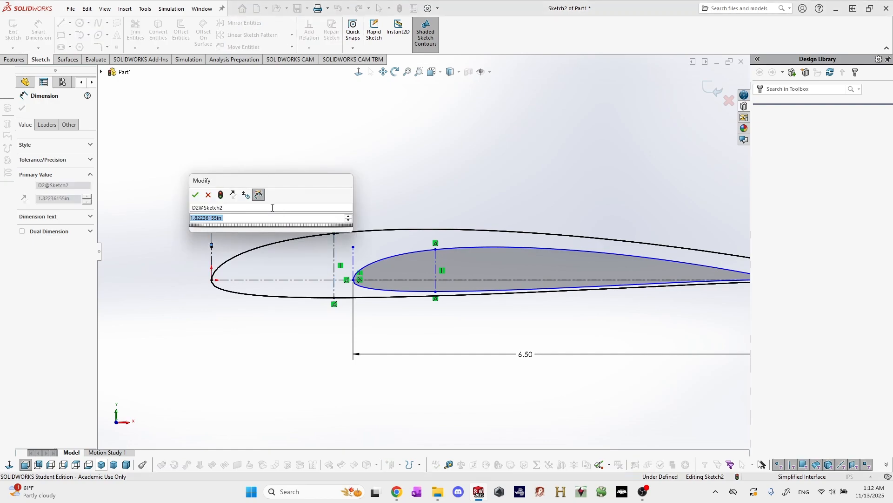
text(1)
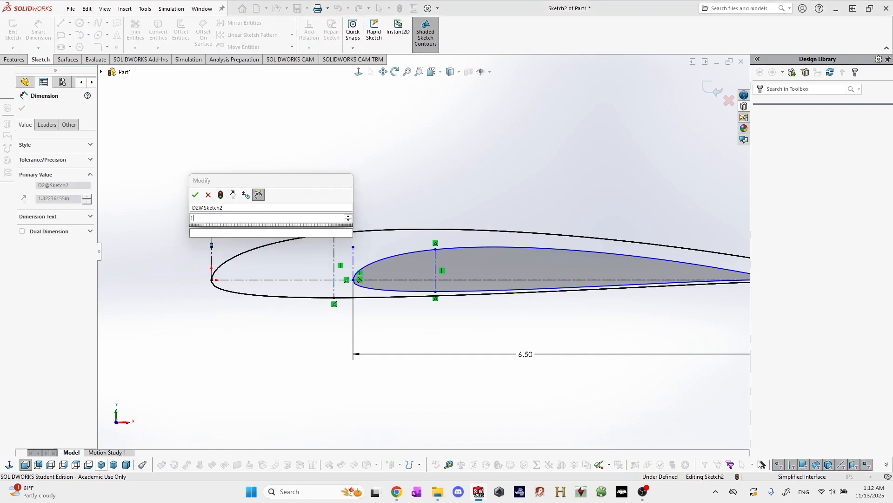
text(0/4)
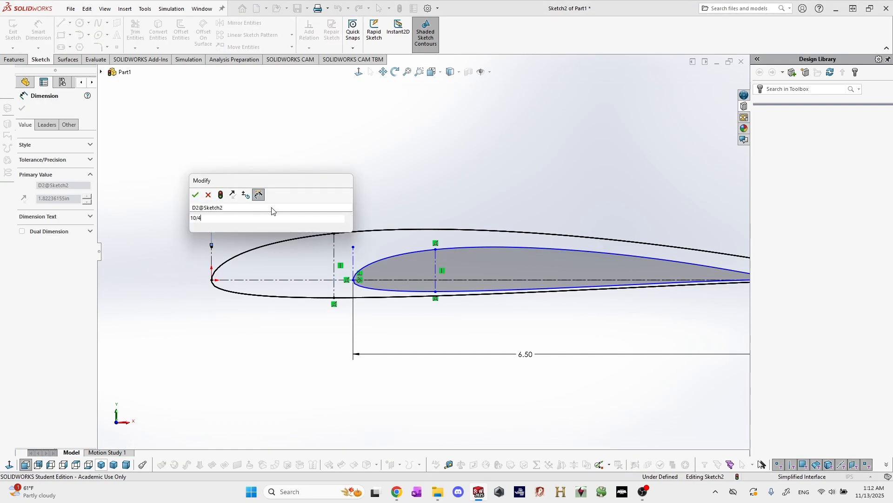
key(Return)
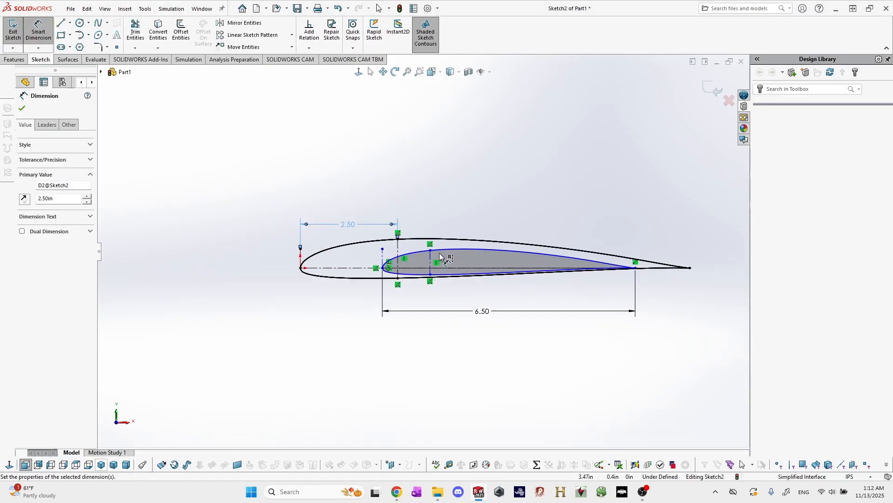
Dimension the copied airfoil's vertical construction line at 6.5/4 in from the short construction line at its nose.
click(418, 269)
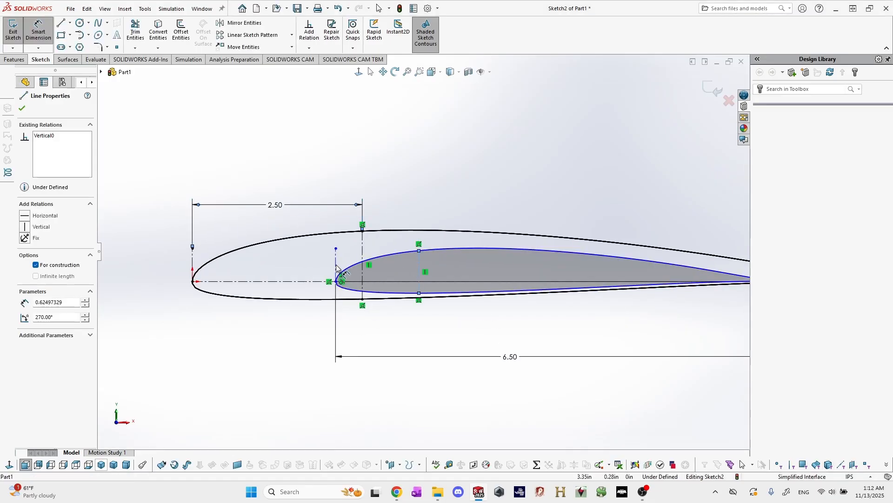
click(336, 263)
click(362, 166)
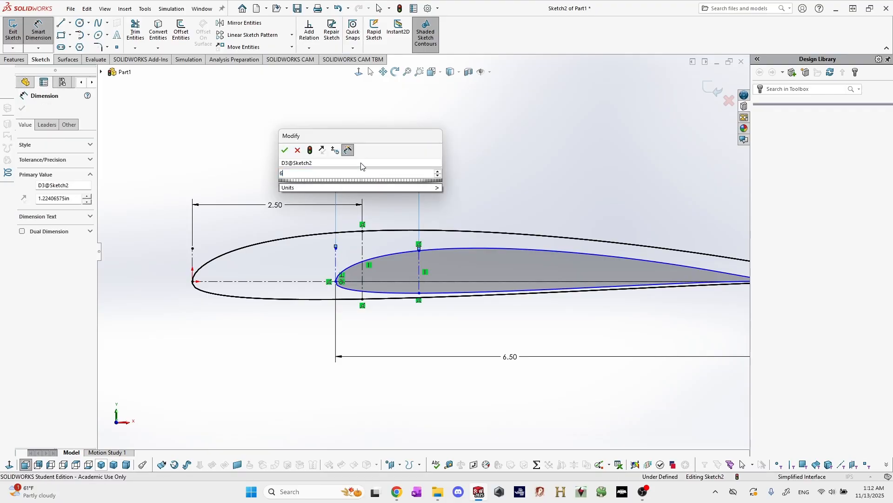
text(6.5/4)
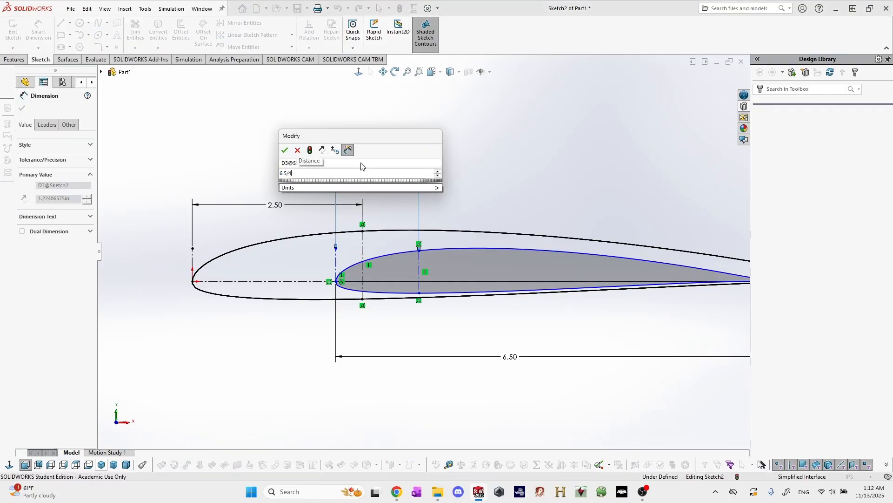
key(Return)
scroll(541, 203, down, 1)
key(Escape)
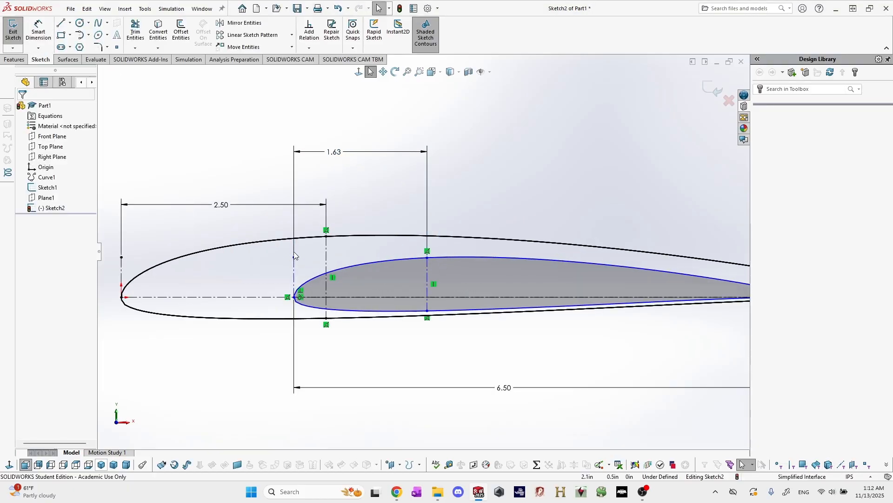
Add a Collinear relation between the two airfoils' vertical quarter-chord construction lines.
mouse_move(294, 257)
mouse_down()
mouse_move(293, 229)
mouse_move(305, 266)
mouse_up()
click(369, 171)
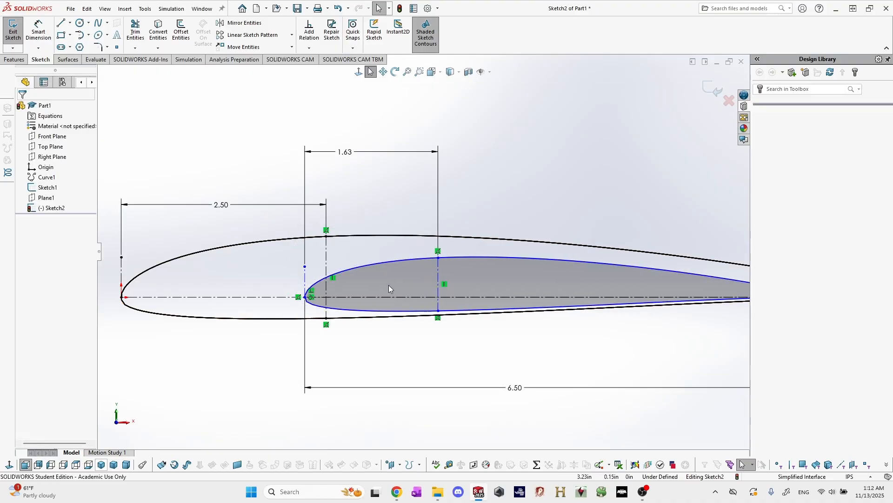
click(438, 276)
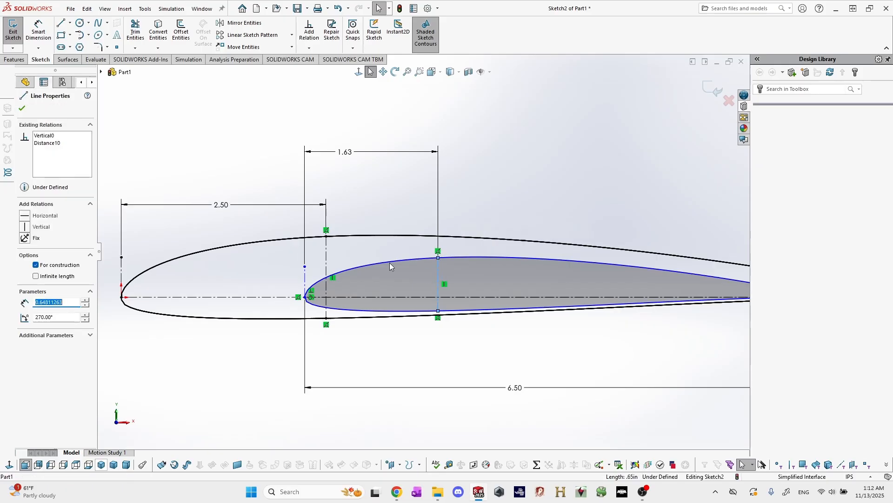
ctrl+click(326, 247)
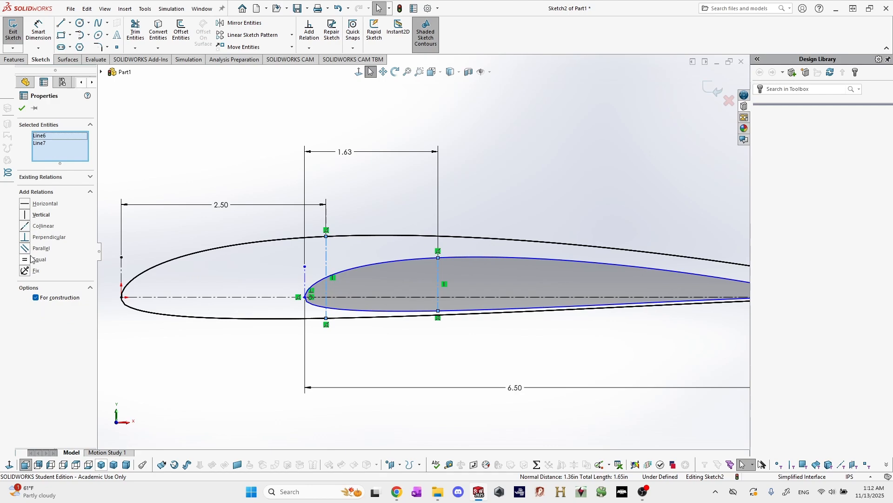
click(43, 225)
click(456, 191)
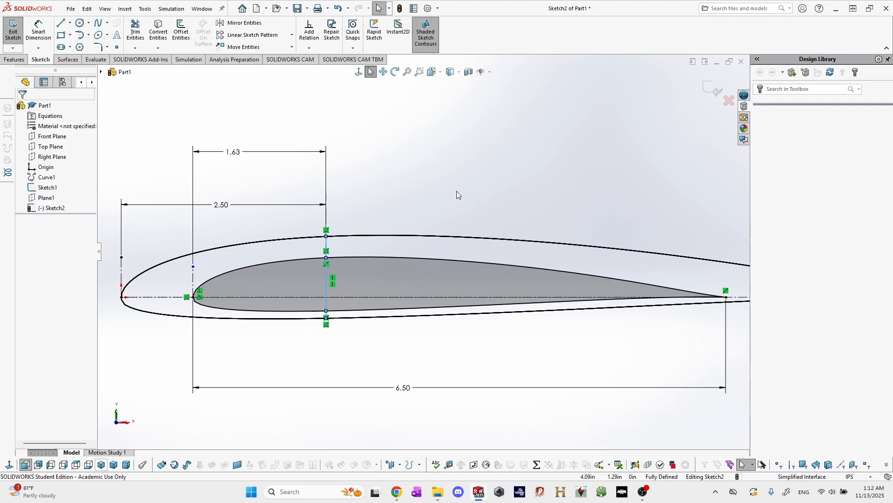
Exit the copied airfoil's sketch and turn the model to show both airfoil profiles apart.
scroll(451, 224, up, 2)
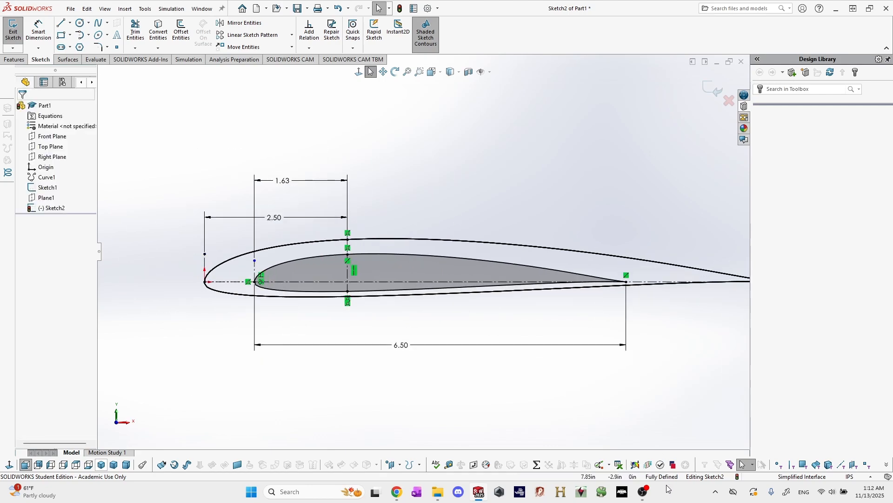
scroll(586, 348, up, 1)
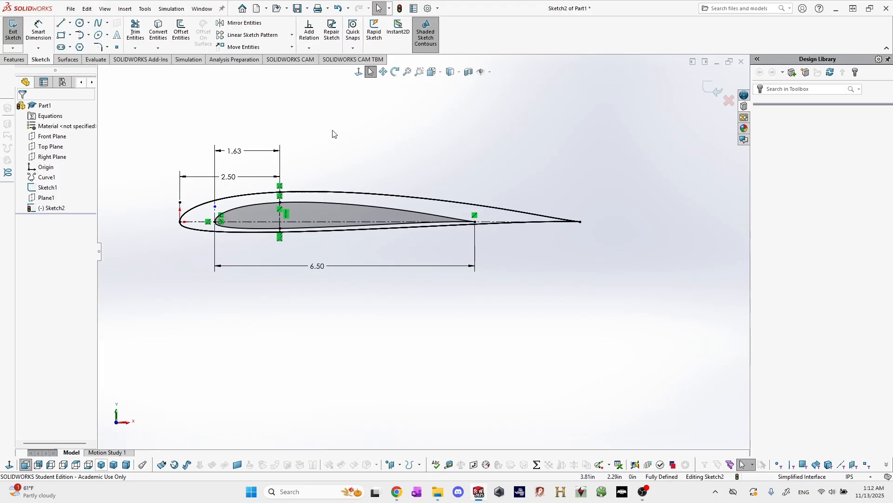
scroll(359, 159, up, 1)
scroll(362, 160, down, 1)
click(13, 31)
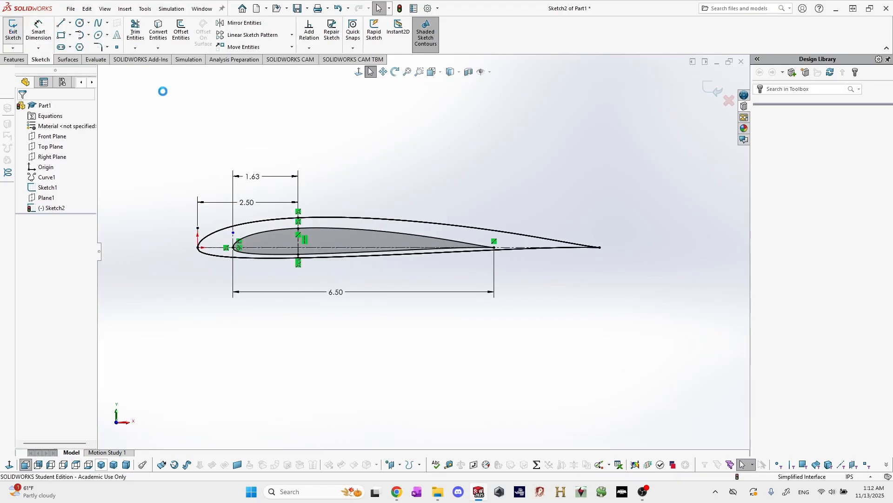
mouse_move(383, 197)
middle_down()
mouse_move(391, 194)
mouse_move(394, 234)
middle_up()
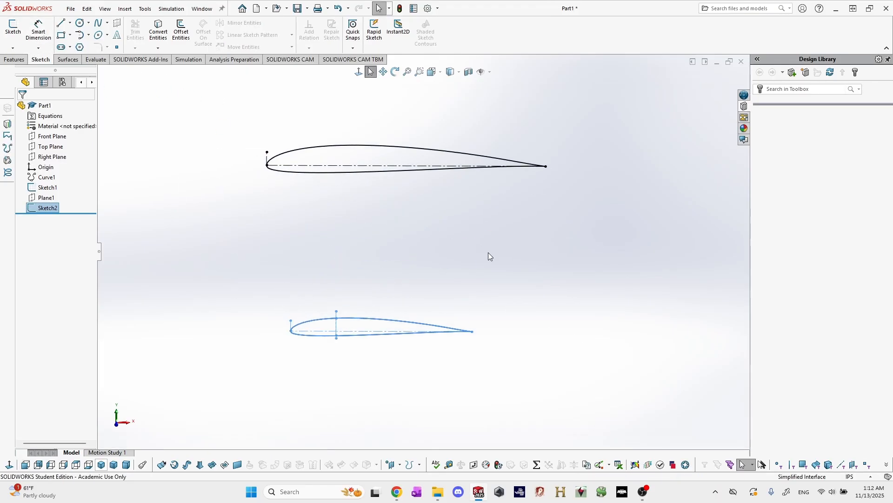
Examine the offset between the Front Plane and the tip airfoil's plane, and how the Top Plane lies relative to the root airfoil's chord.
click(526, 262)
scroll(532, 264, up, 2)
scroll(531, 259, down, 1)
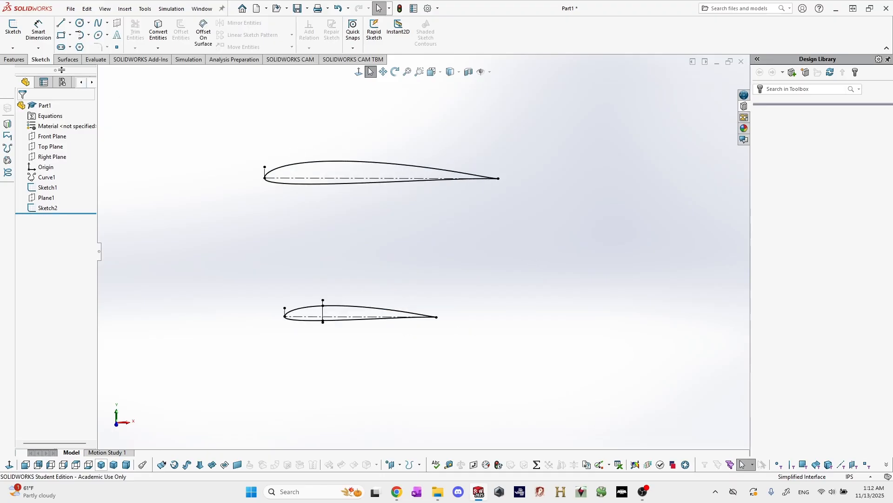
middle_drag(318, 175, 320, 198)
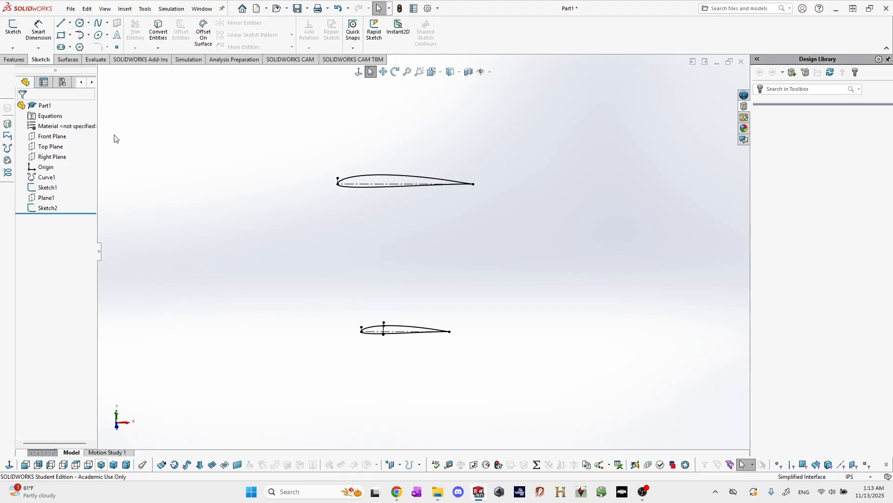
click(52, 136)
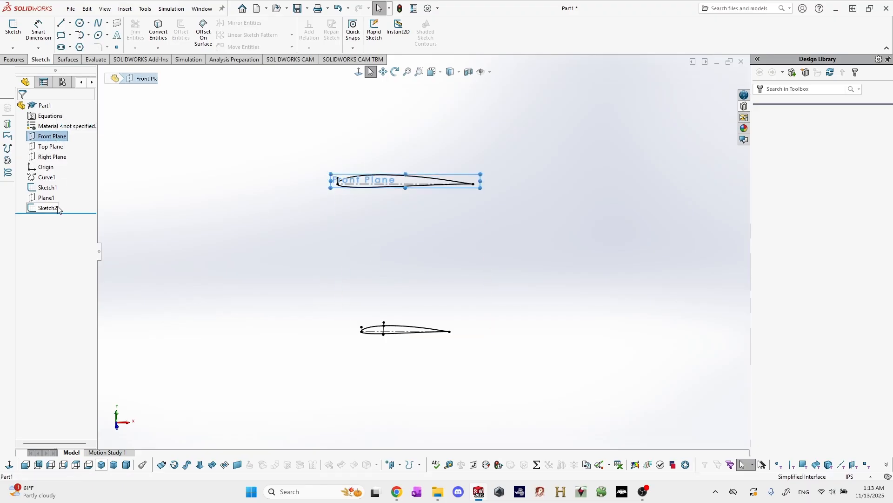
ctrl+click(48, 198)
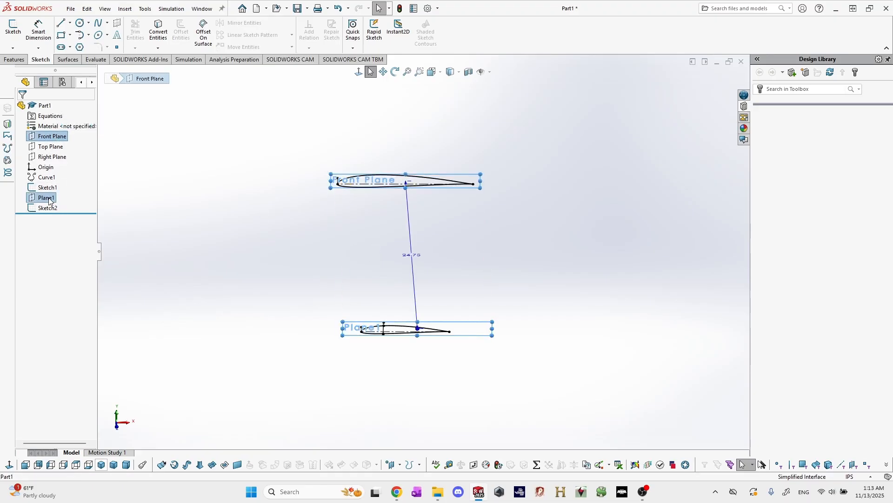
click(235, 216)
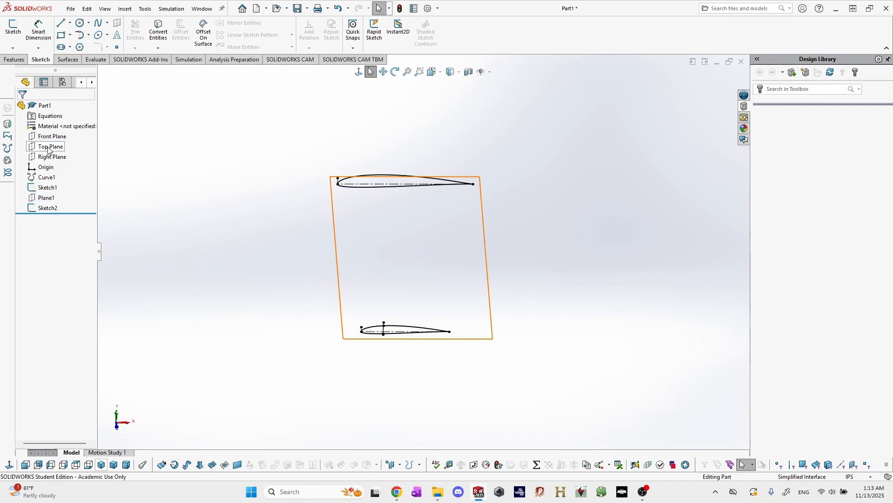
click(49, 147)
mouse_move(242, 197)
middle_down()
mouse_move(243, 266)
mouse_move(448, 237)
mouse_move(435, 156)
middle_up()
scroll(396, 241, down, 6)
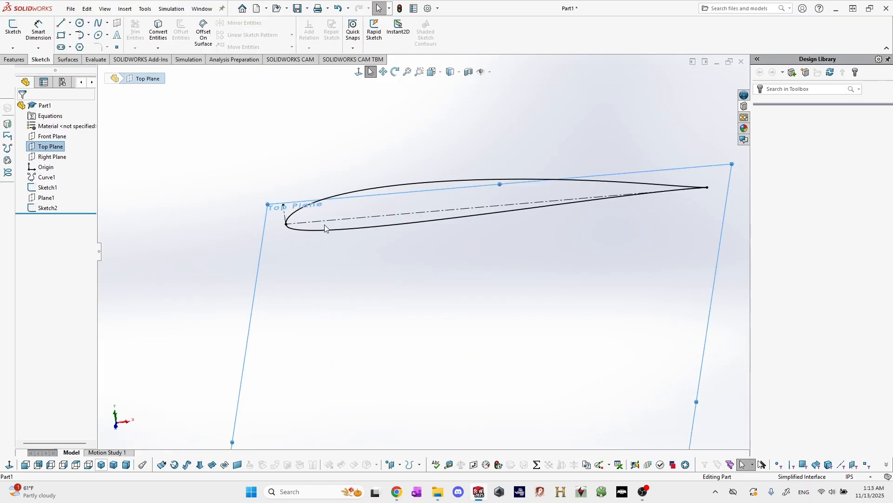
scroll(362, 230, up, 2)
mouse_move(454, 253)
middle_down()
mouse_move(461, 201)
mouse_move(458, 261)
middle_up()
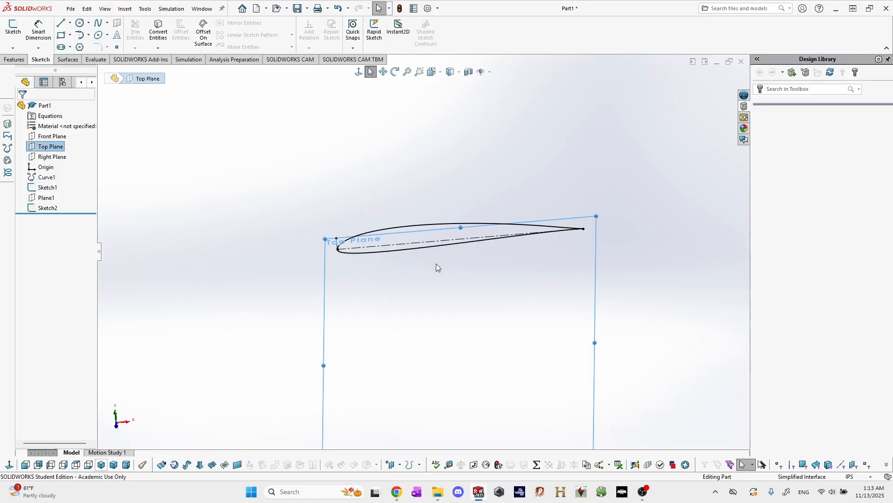
scroll(437, 263, up, 3)
Create a reference plane coincident with the chord construction lines of the root and tip airfoils.
click(425, 250)
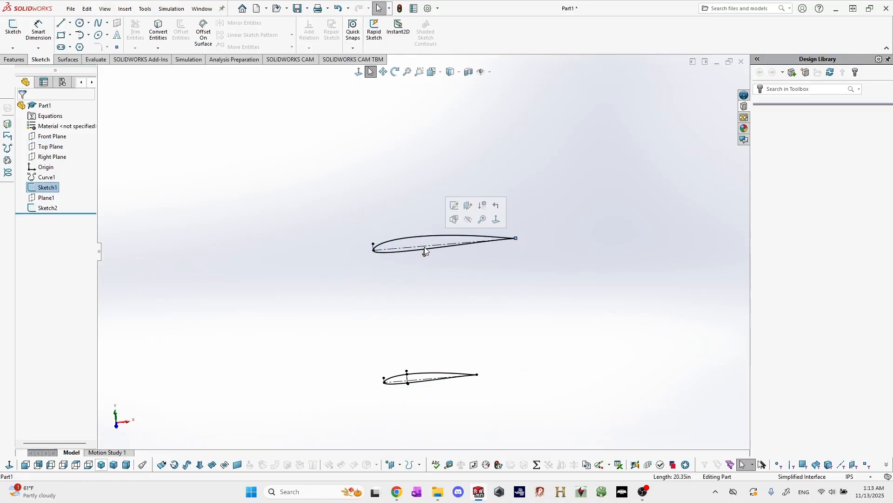
scroll(411, 251, down, 3)
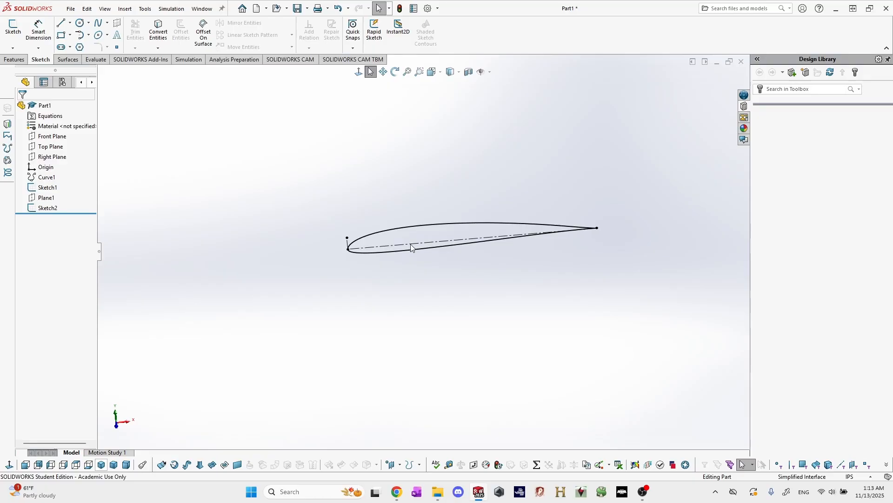
click(411, 251)
scroll(411, 252, up, 3)
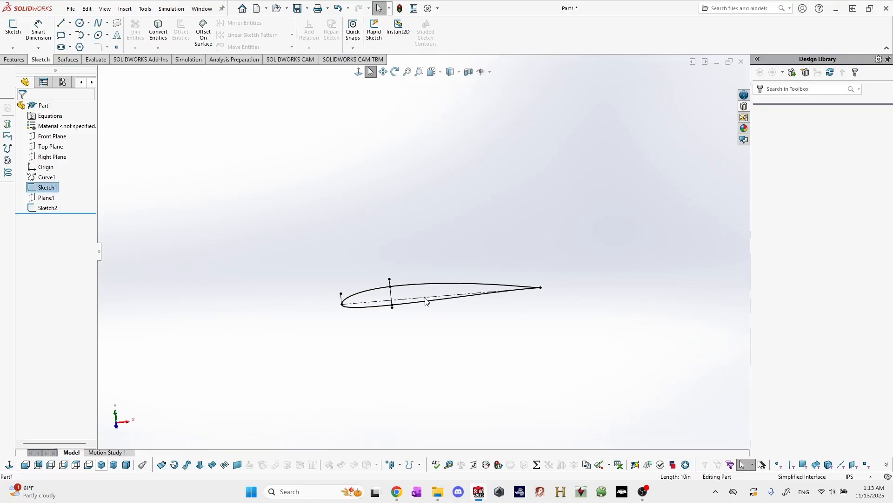
ctrl+click(426, 300)
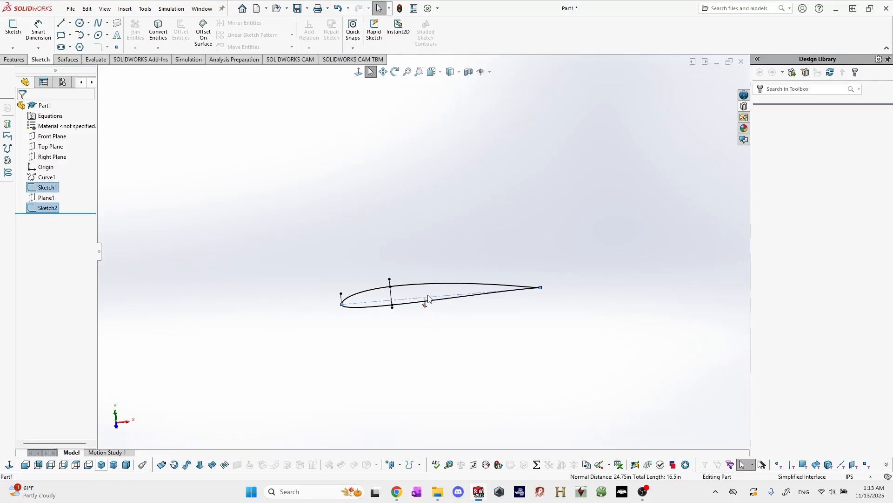
click(60, 60)
click(14, 59)
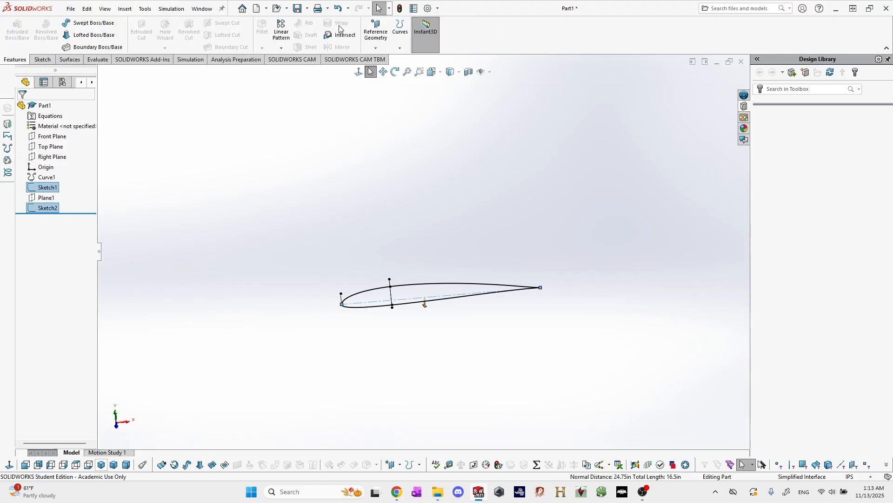
click(375, 48)
click(385, 58)
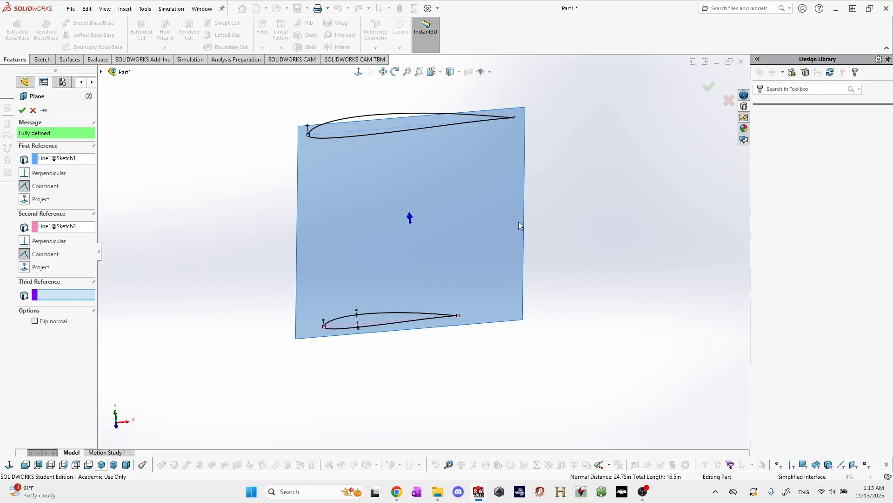
mouse_move(518, 221)
middle_down()
mouse_move(534, 174)
mouse_move(537, 206)
middle_up()
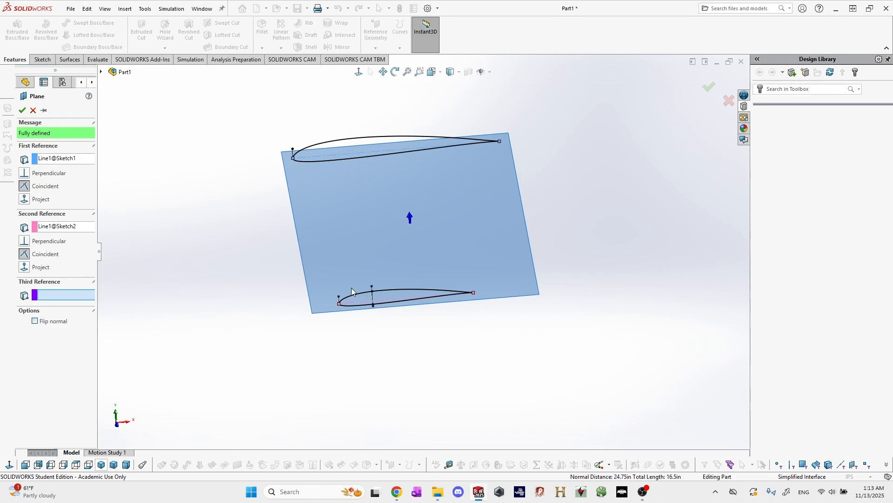
click(22, 110)
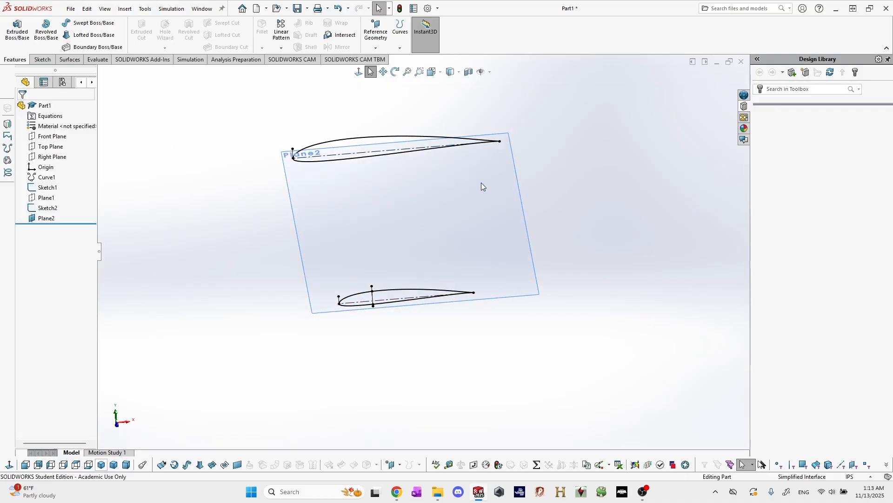
Start a sketch on the new chord plane and draw a leading-edge line from the root airfoil's nose to the tip airfoil's nose.
click(426, 201)
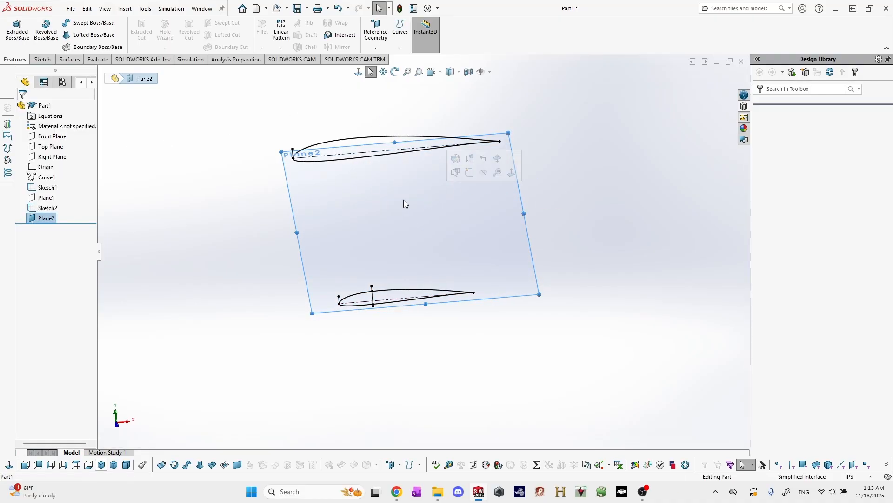
click(41, 59)
click(13, 28)
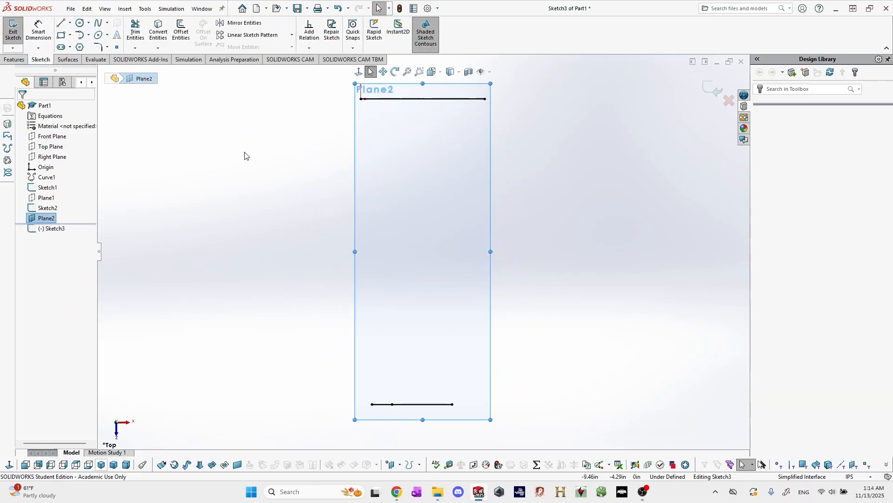
click(61, 23)
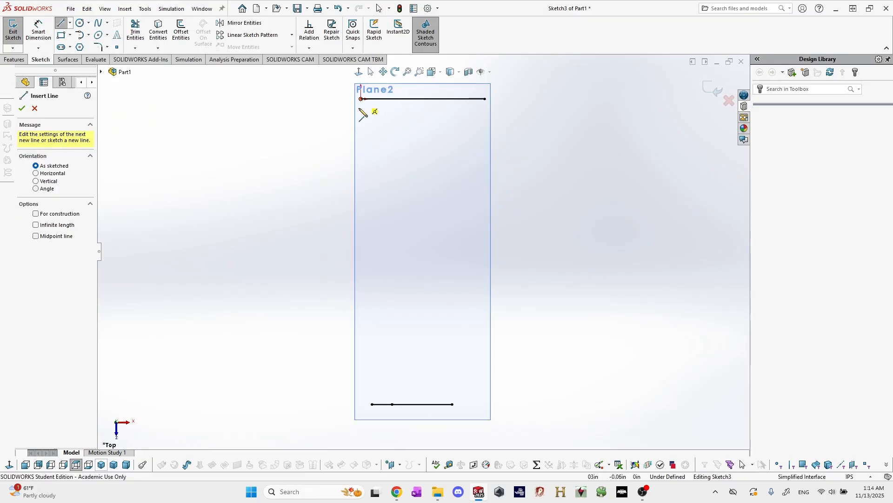
click(372, 403)
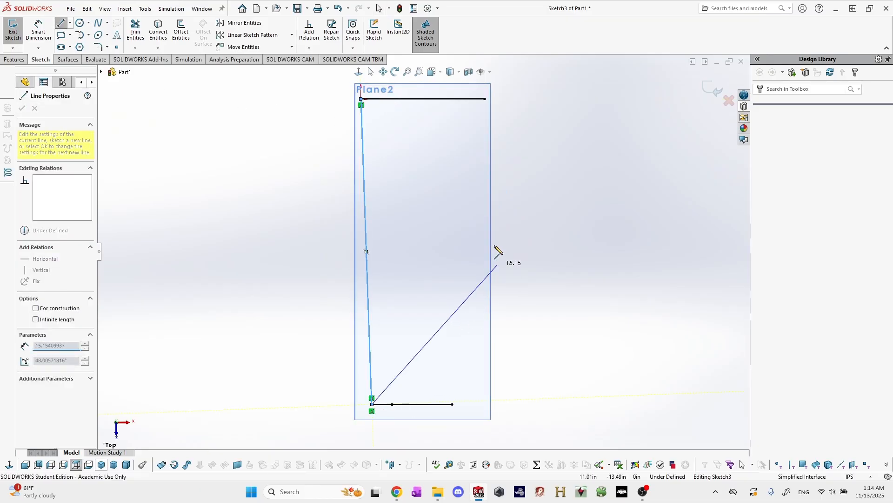
key(Escape)
key(Escape)
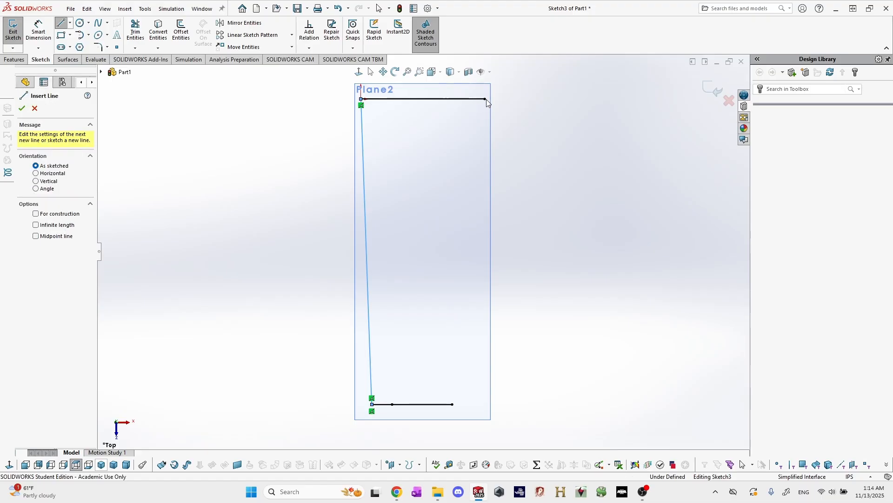
Draw a trailing-edge line joining the rear ends of the root and tip airfoil chords.
key(l)
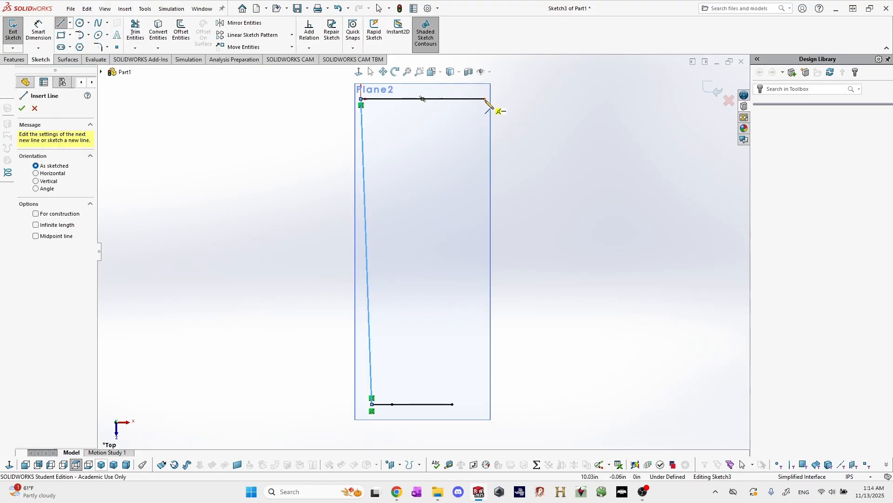
click(485, 99)
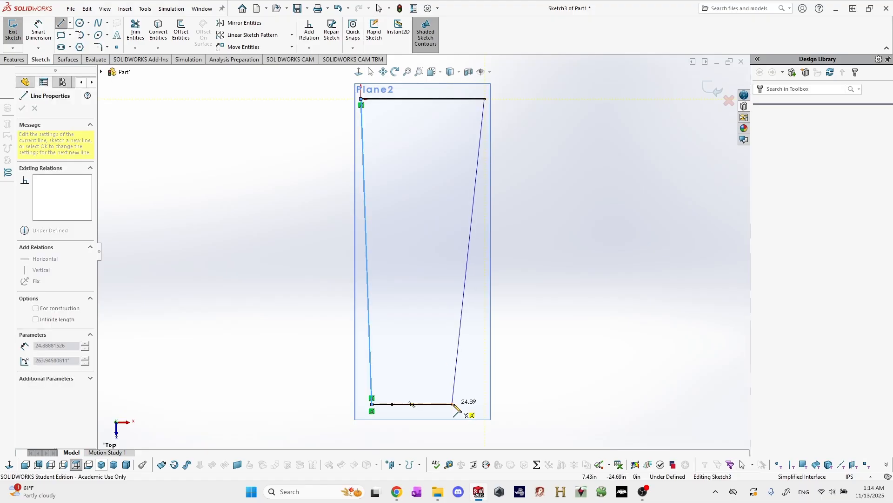
click(453, 404)
key(Escape)
key(Escape)
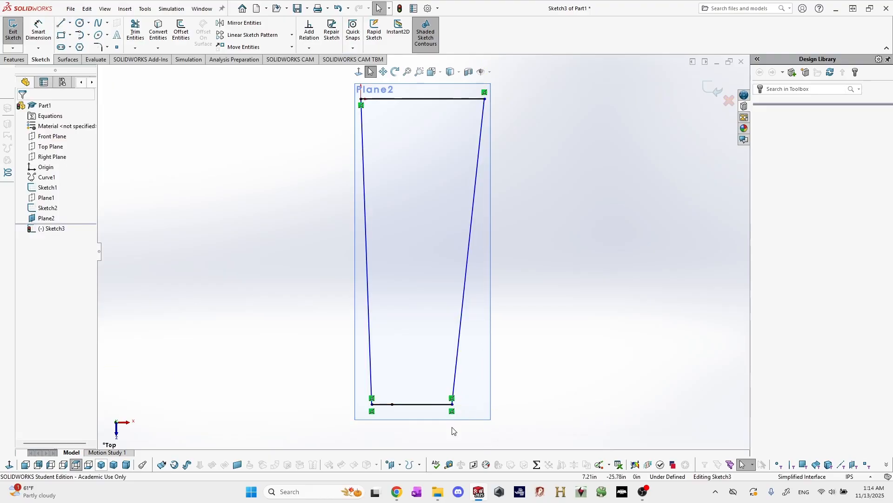
Pull the trailing-edge line's tip endpoint free and add a Pierce relation between it and the tip airfoil's chord line.
drag(453, 404, 530, 404)
ctrl+click(452, 404)
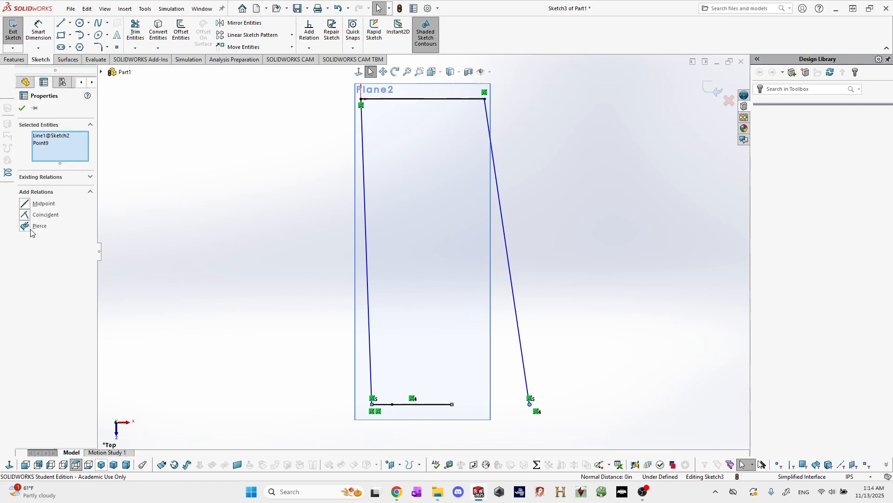
click(31, 228)
click(546, 265)
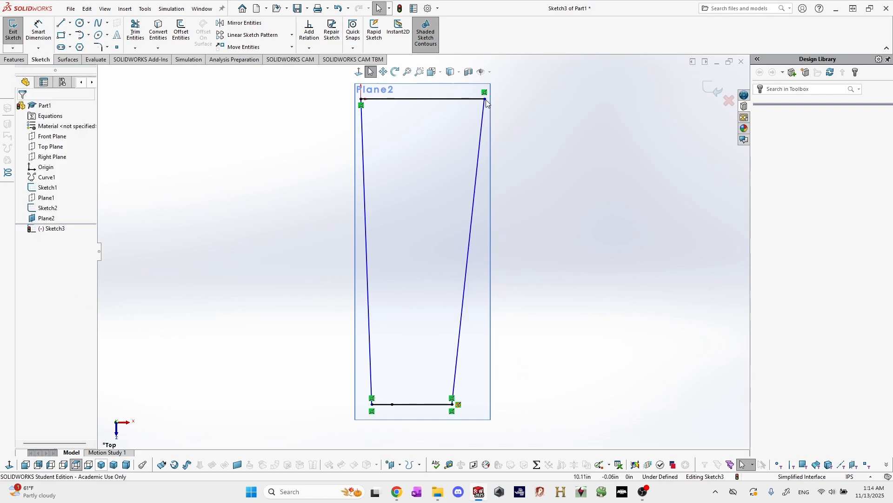
Pull the trailing-edge line's root endpoint free and add a Pierce relation between it and the root airfoil's chord line.
drag(485, 99, 539, 99)
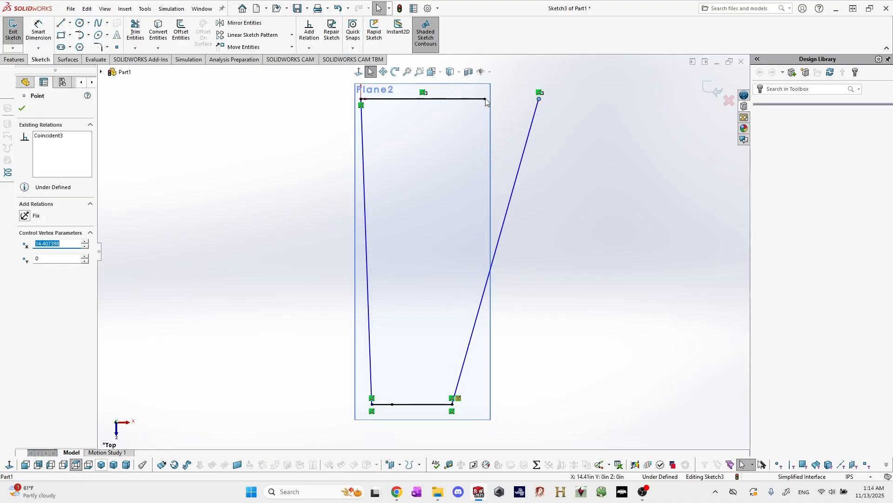
ctrl+click(485, 99)
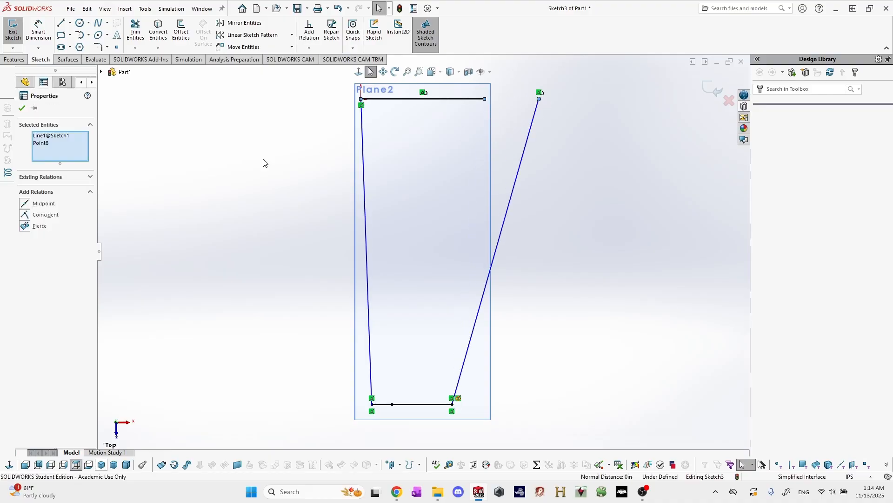
click(40, 227)
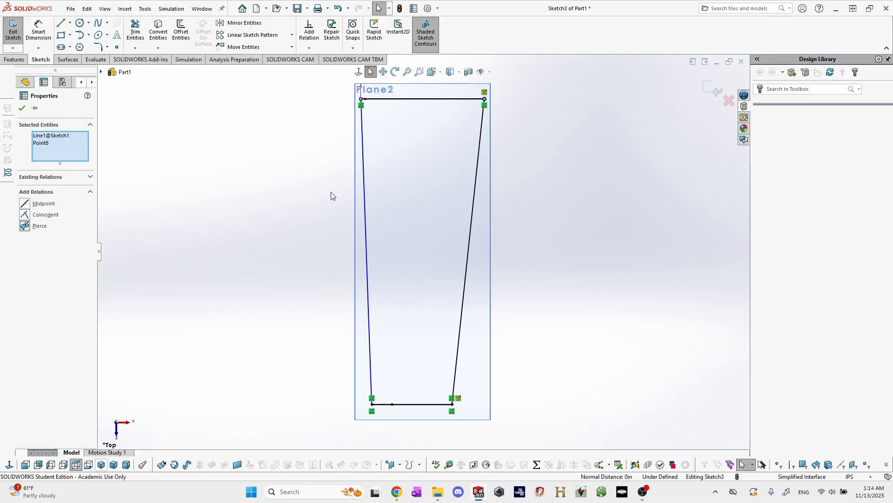
click(552, 131)
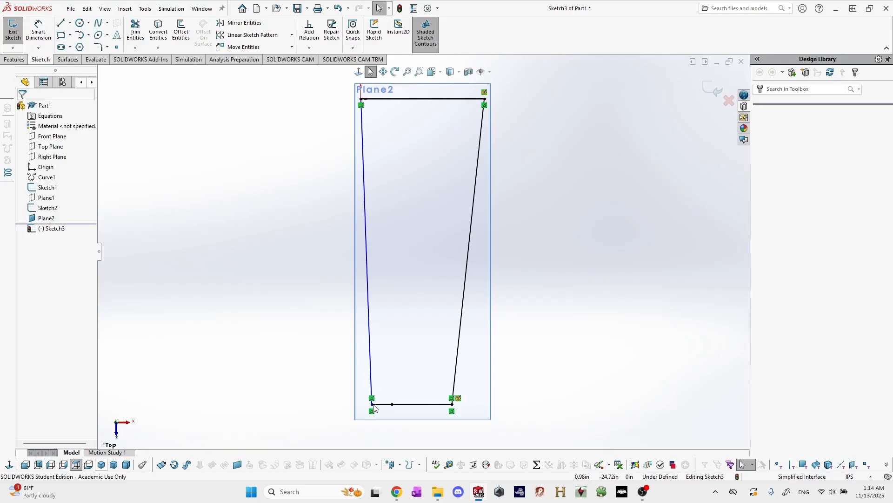
Pull the leading-edge line's tip endpoint free and add a Pierce relation between it and the tip airfoil's chord line.
drag(364, 405, 302, 404)
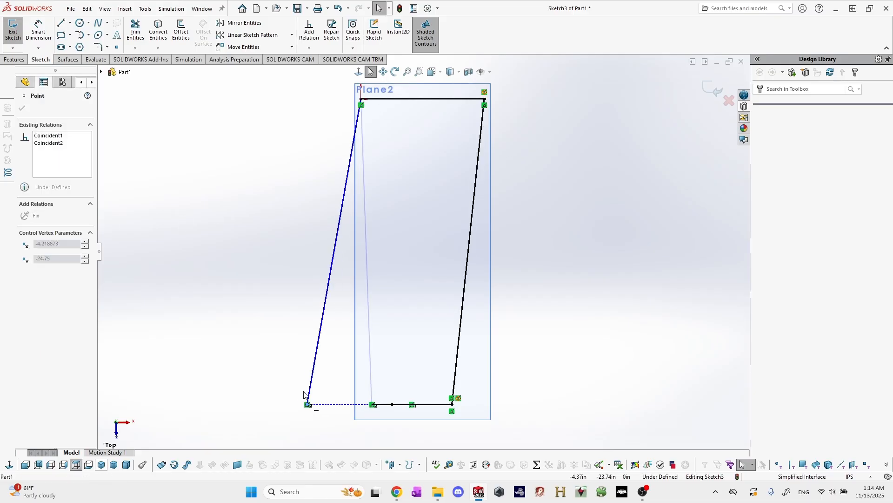
key(Escape)
ctrl+click(372, 405)
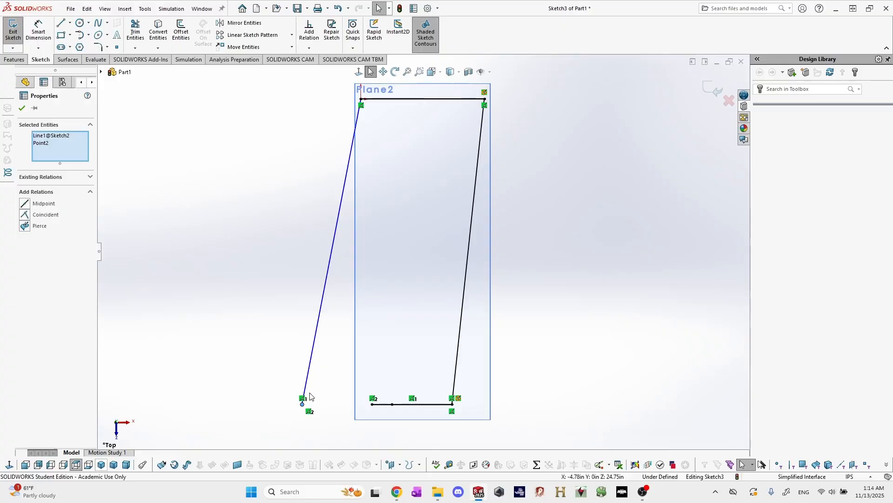
click(32, 228)
key(Escape)
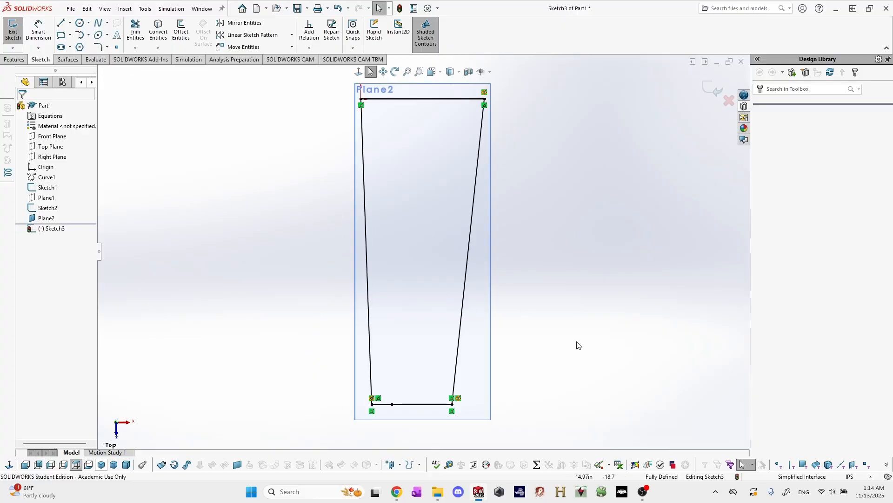
Exit the leading- and trailing-edge line sketch and hide the chord plane it lies on.
click(19, 35)
right_click(481, 297)
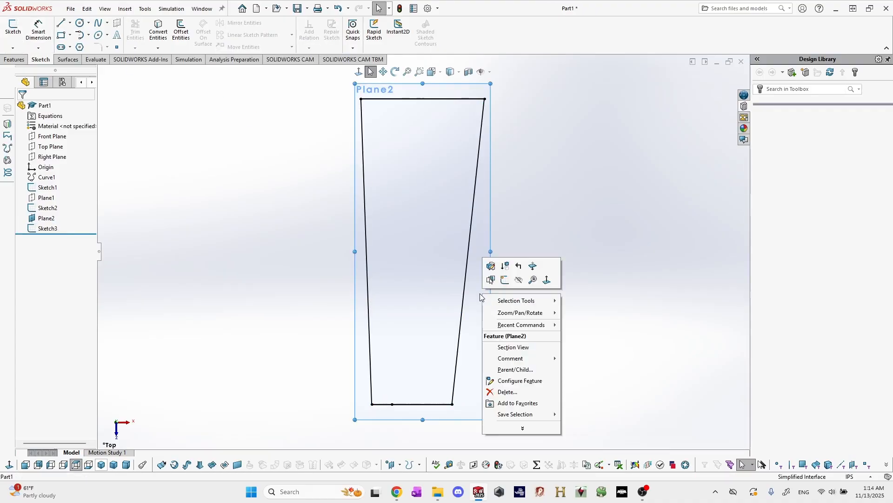
click(519, 280)
mouse_move(539, 321)
middle_down()
mouse_move(543, 204)
mouse_move(526, 229)
mouse_move(560, 225)
mouse_move(532, 250)
middle_up()
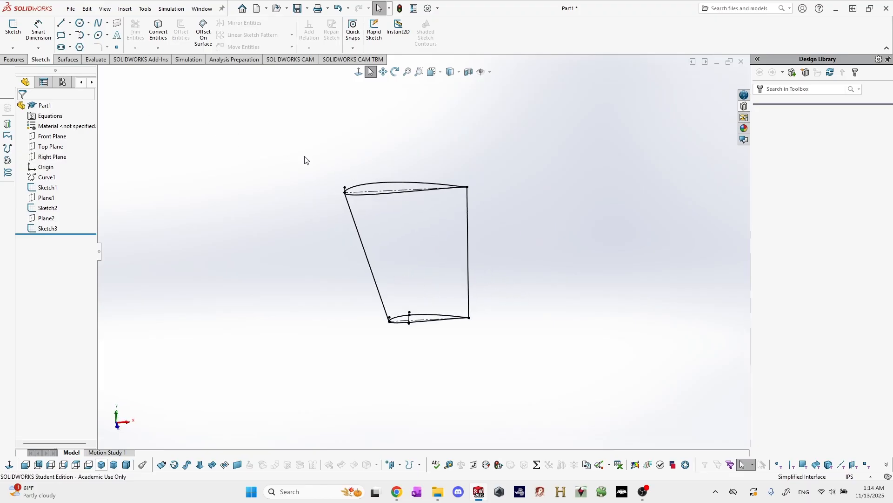
Start a Lofted Boss/Base and select the root and tip airfoil sketches as its profiles.
click(72, 61)
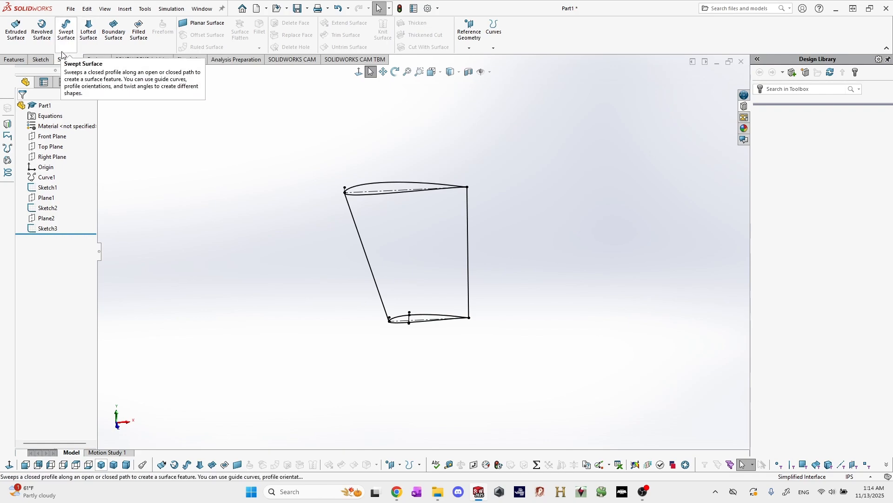
click(40, 60)
click(25, 61)
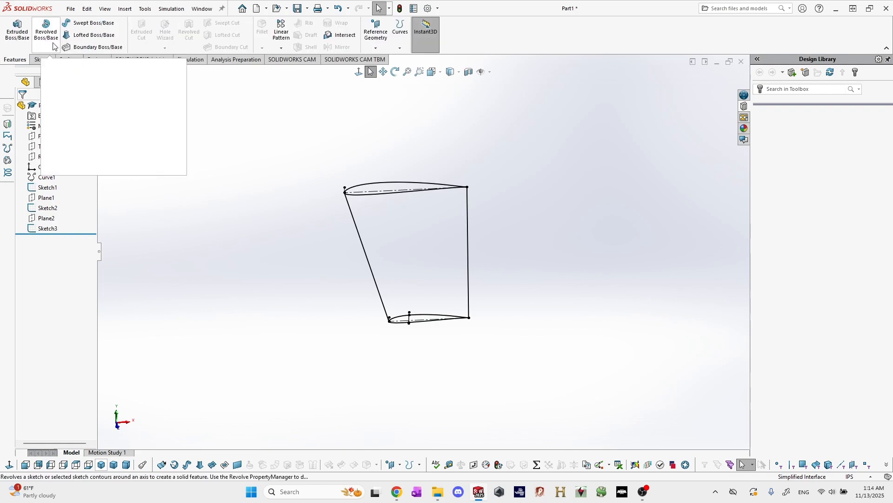
click(102, 38)
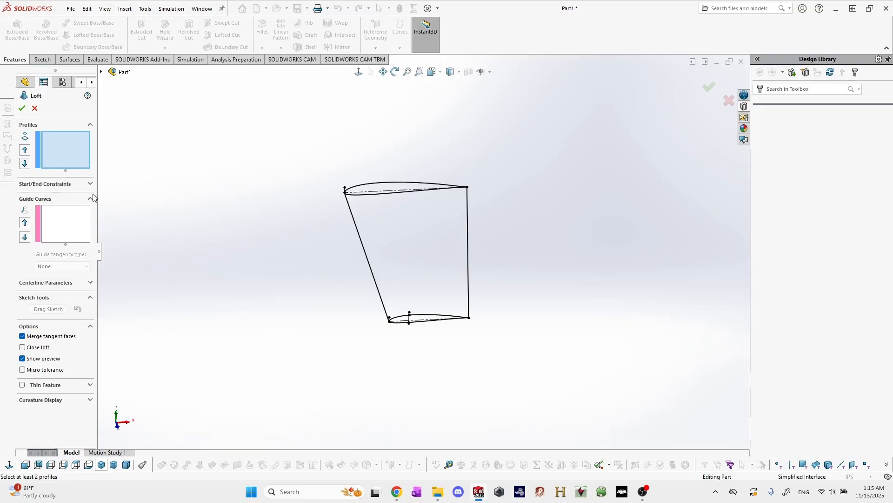
scroll(445, 231, down, 2)
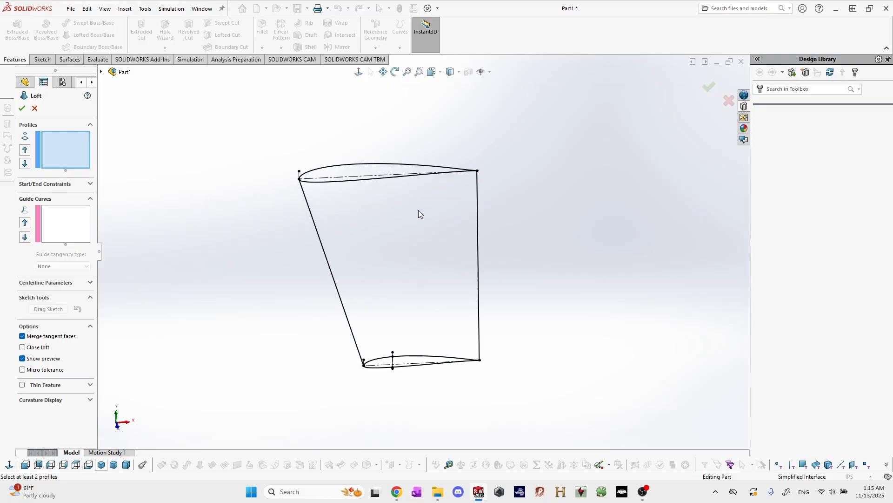
click(376, 163)
click(414, 360)
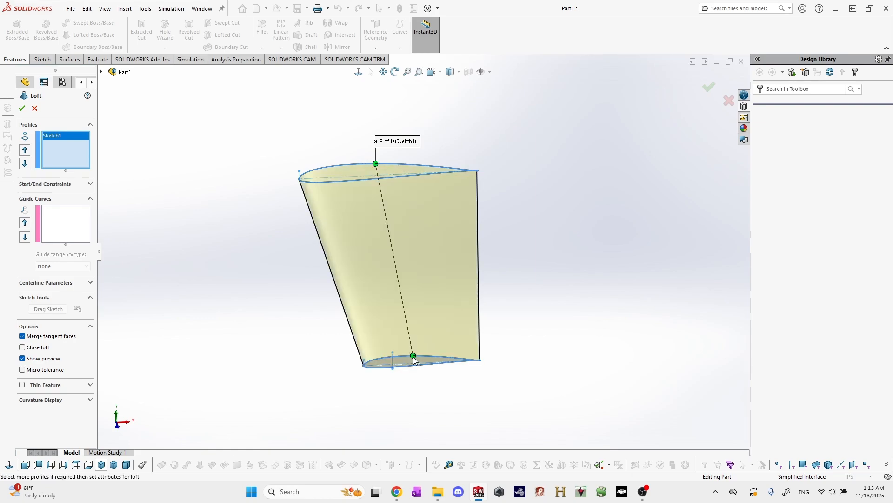
Add the trailing-edge and leading-edge lines as separate guide curves and complete the loft.
click(66, 225)
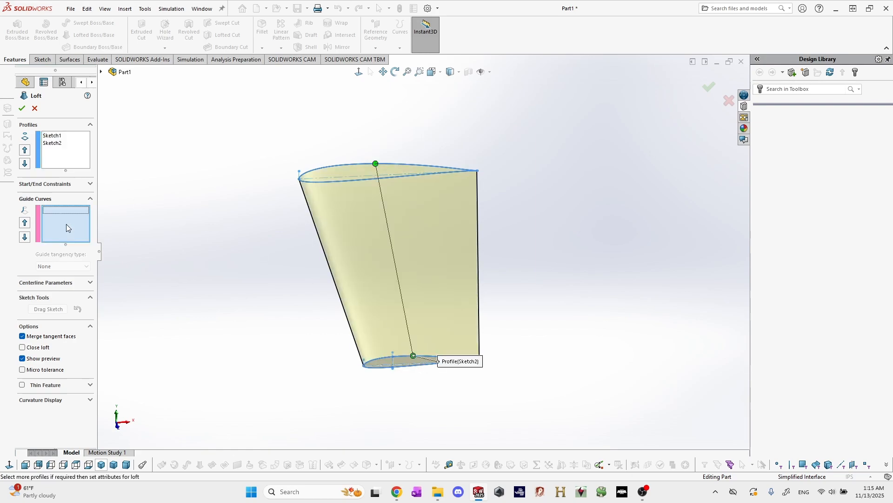
click(479, 241)
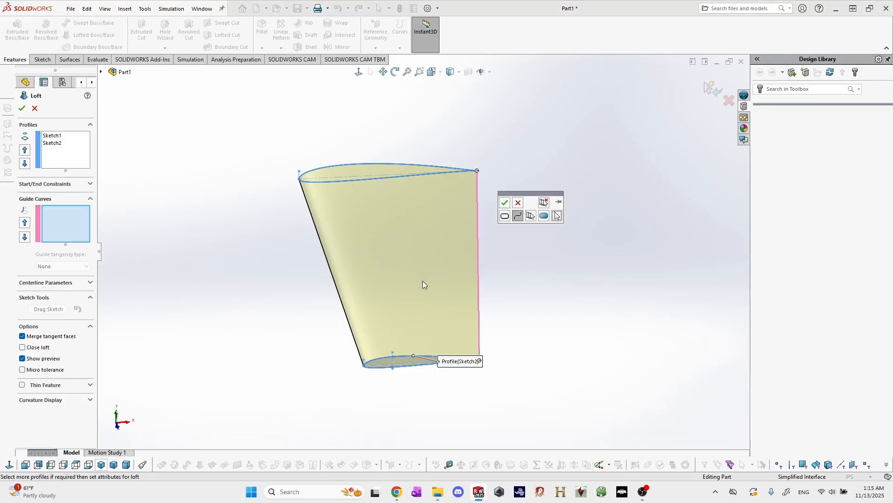
click(505, 203)
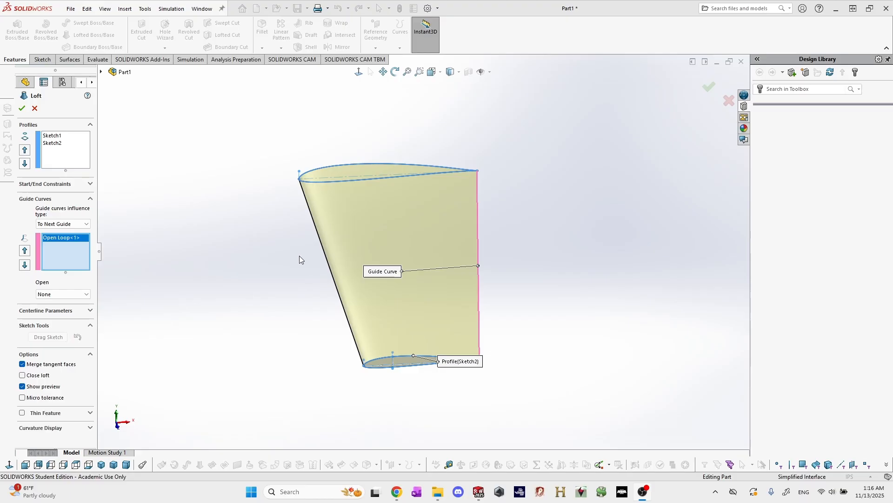
click(330, 266)
click(305, 309)
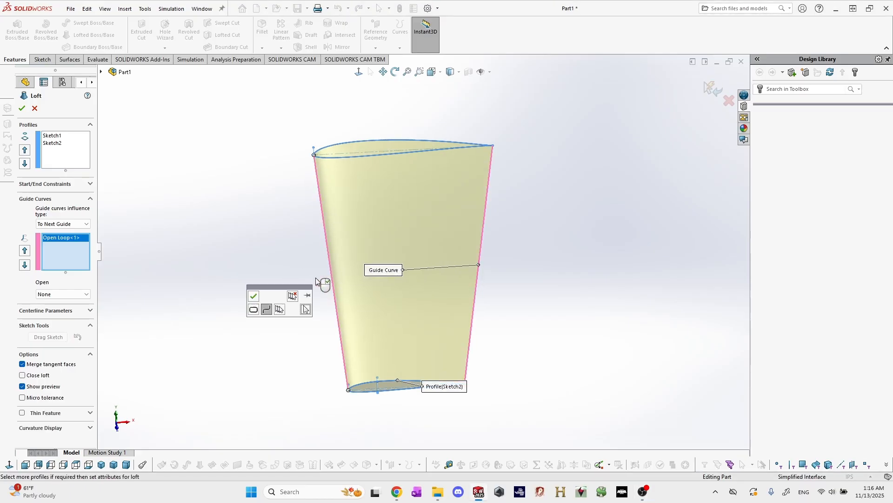
click(256, 297)
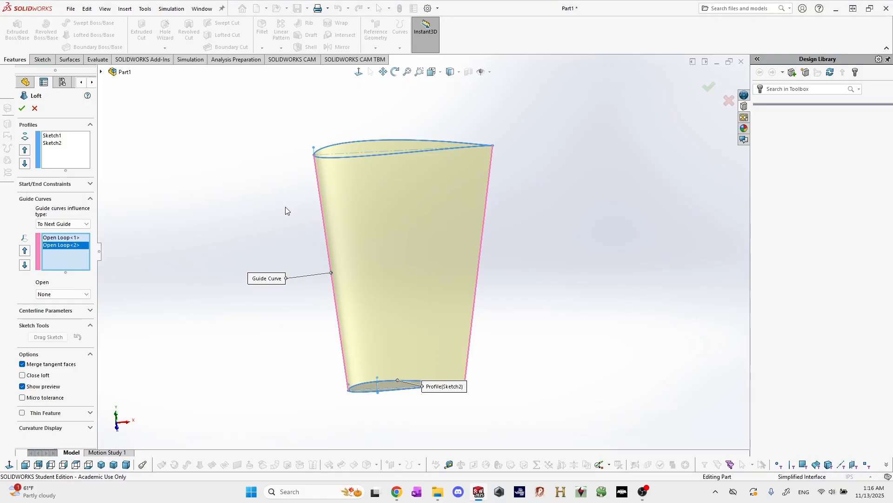
scroll(321, 213, down, 2)
scroll(330, 224, up, 3)
scroll(363, 218, down, 2)
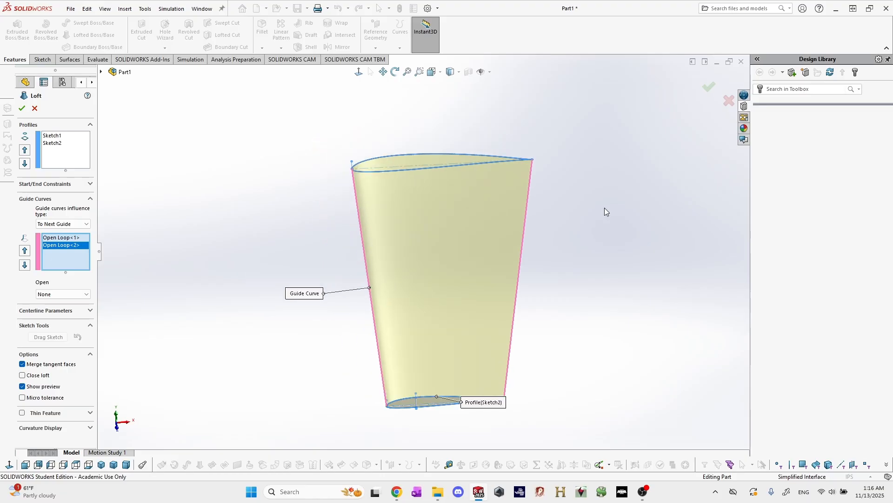
middle_drag(572, 323, 568, 287)
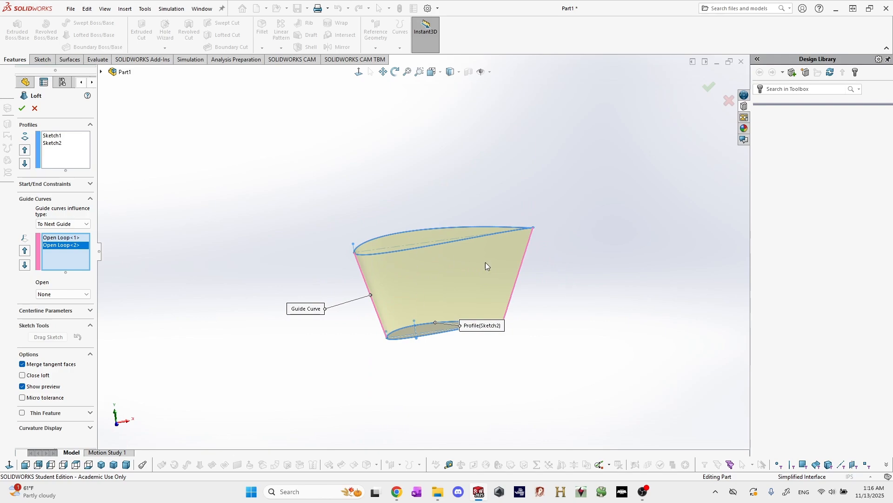
middle_drag(486, 265, 423, 275)
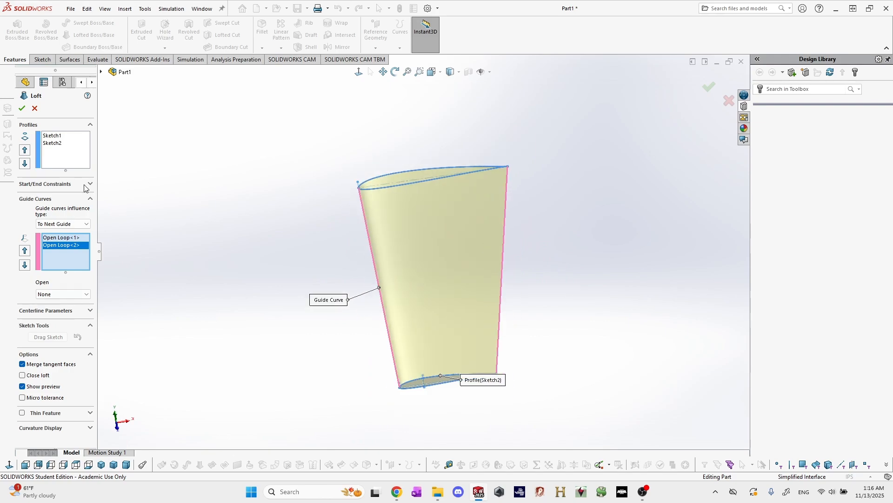
click(23, 107)
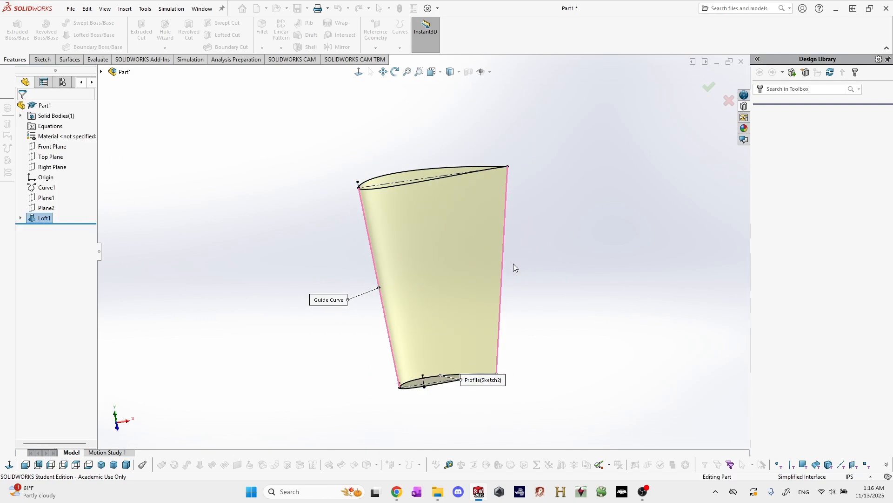
Inspect the lofted wing from several angles, including its root end and upper surface.
mouse_move(560, 280)
middle_down()
mouse_move(447, 338)
mouse_move(419, 261)
mouse_move(399, 295)
mouse_move(449, 281)
mouse_move(433, 211)
mouse_move(429, 294)
mouse_move(409, 326)
mouse_move(364, 361)
mouse_move(449, 315)
mouse_move(383, 337)
mouse_move(448, 311)
mouse_move(408, 267)
middle_up()
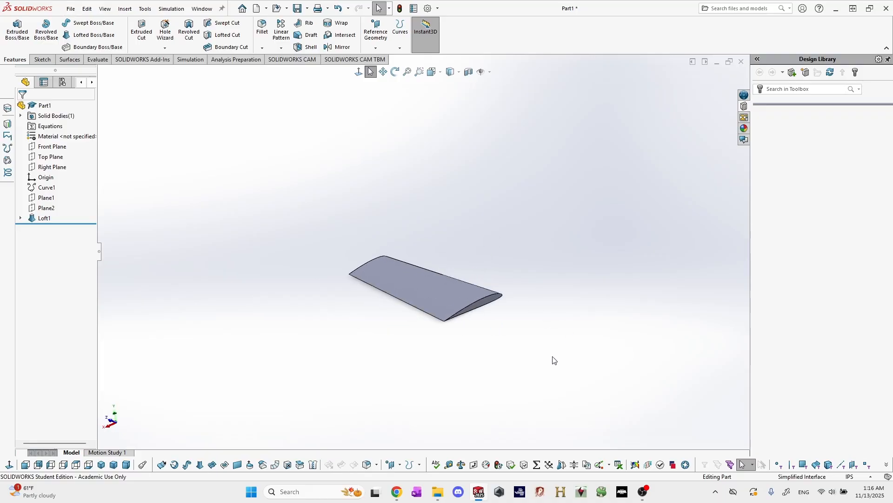
middle_drag(553, 359, 499, 332)
middle_drag(493, 285, 317, 251)
scroll(473, 290, down, 6)
scroll(445, 265, down, 2)
middle_drag(445, 265, 396, 226)
middle_drag(532, 336, 551, 348)
scroll(558, 344, up, 5)
scroll(363, 253, down, 3)
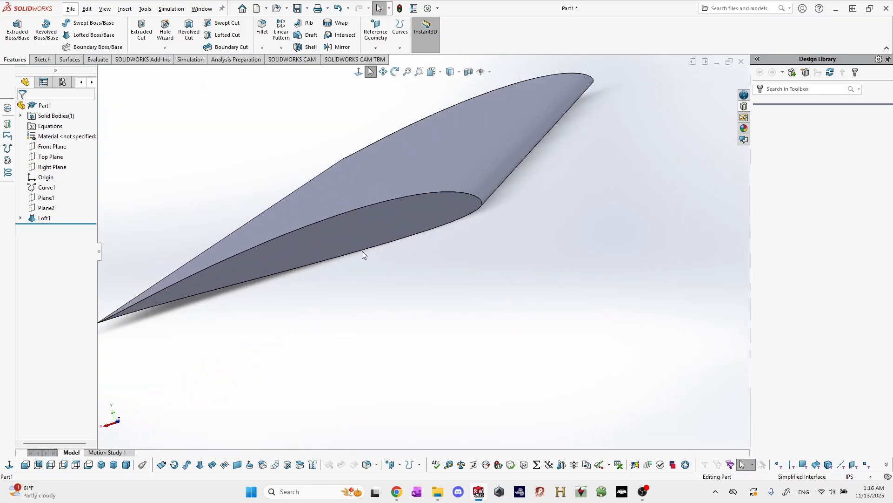
mouse_move(363, 253)
middle_down()
mouse_move(383, 255)
mouse_move(353, 259)
mouse_move(395, 256)
middle_up()
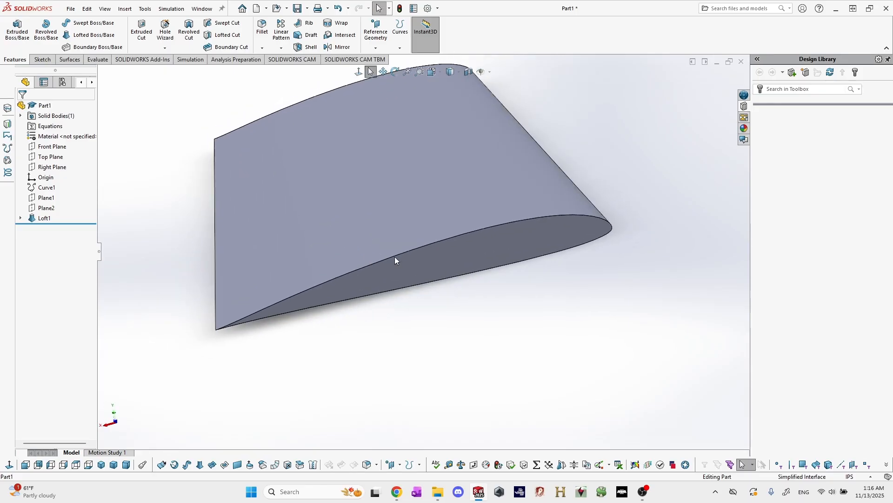
Sketch a circle about 0.59 in in diameter on the wing's root face, centred on the midpoint of the tip airfoil's vertical quarter-chord line.
scroll(535, 255, down, 3)
click(535, 255)
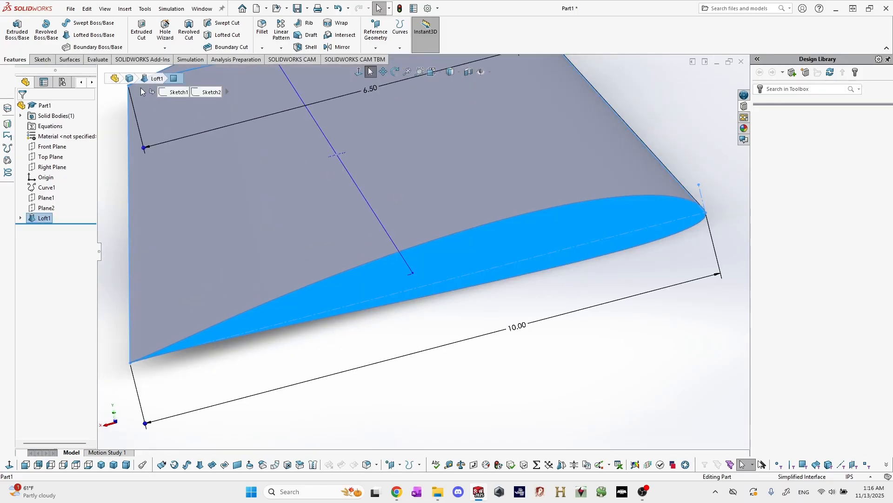
click(43, 59)
click(14, 29)
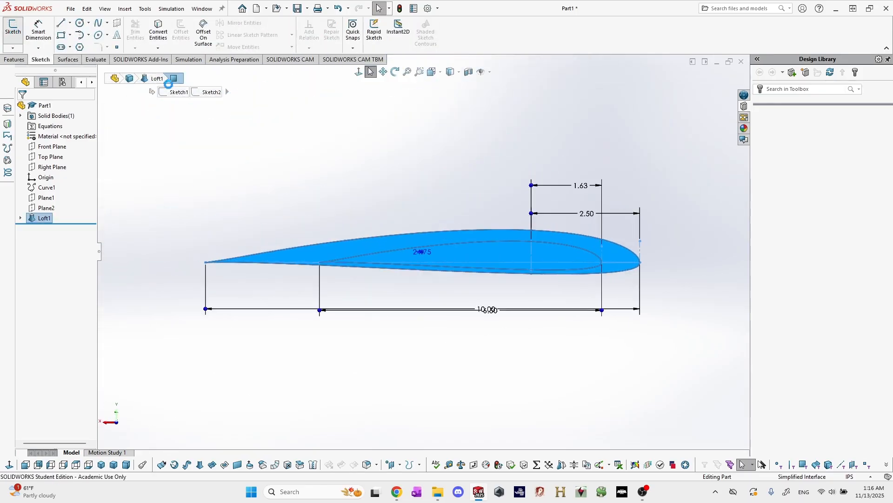
click(81, 23)
scroll(533, 272, down, 3)
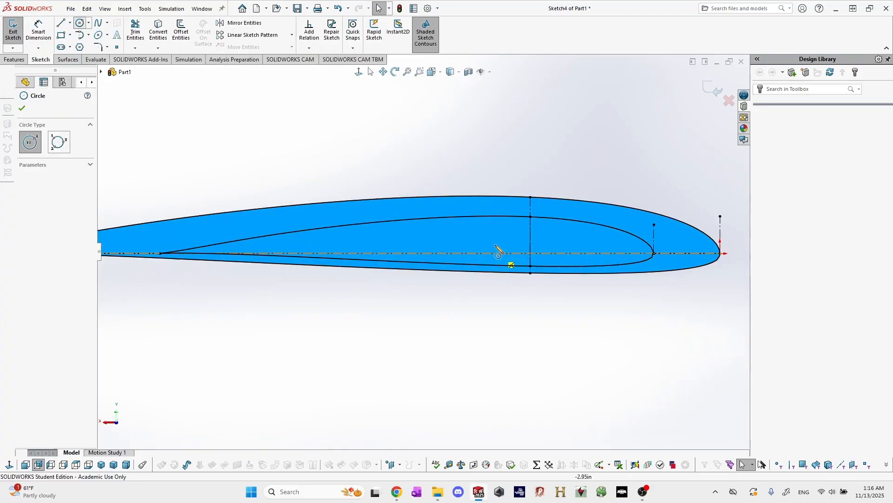
click(530, 241)
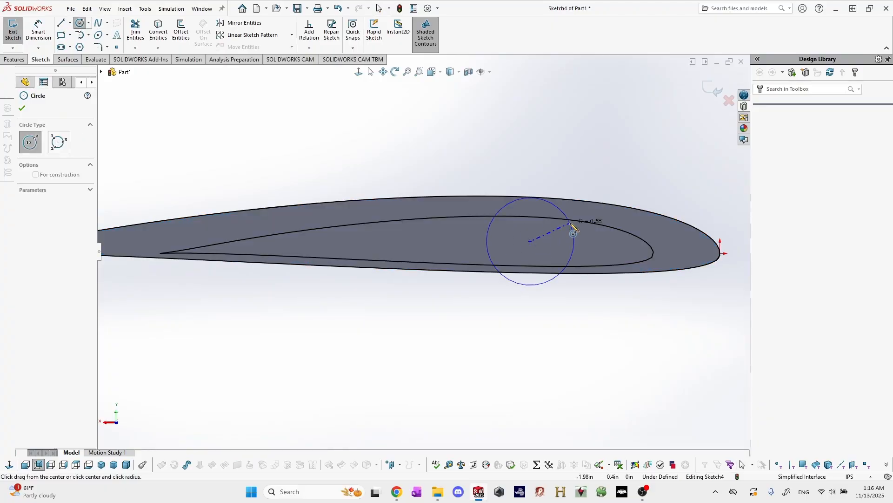
click(552, 240)
Dimension the circle on the root face with a diameter of 0.5 in.
scroll(551, 240, down, 2)
key(d)
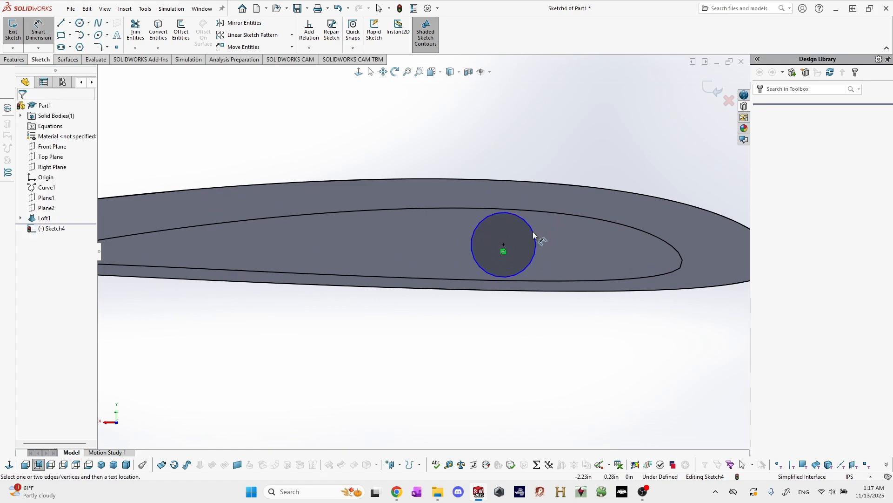
click(532, 231)
click(572, 248)
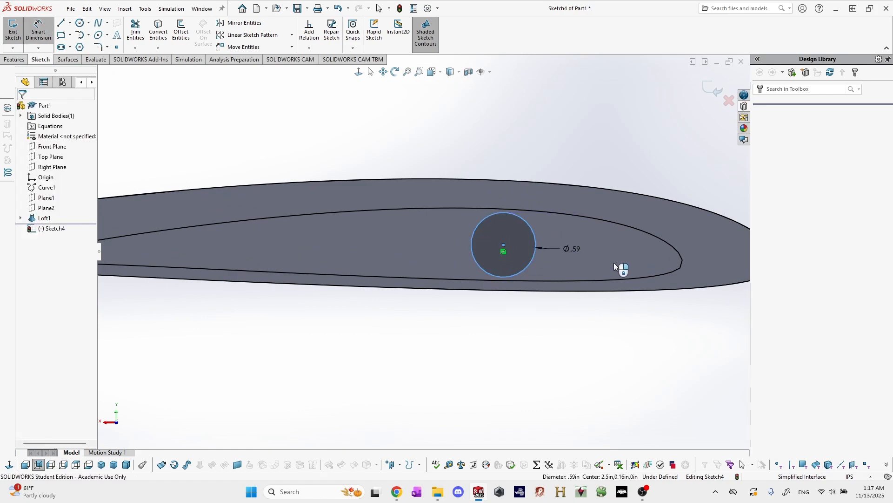
text(.5)
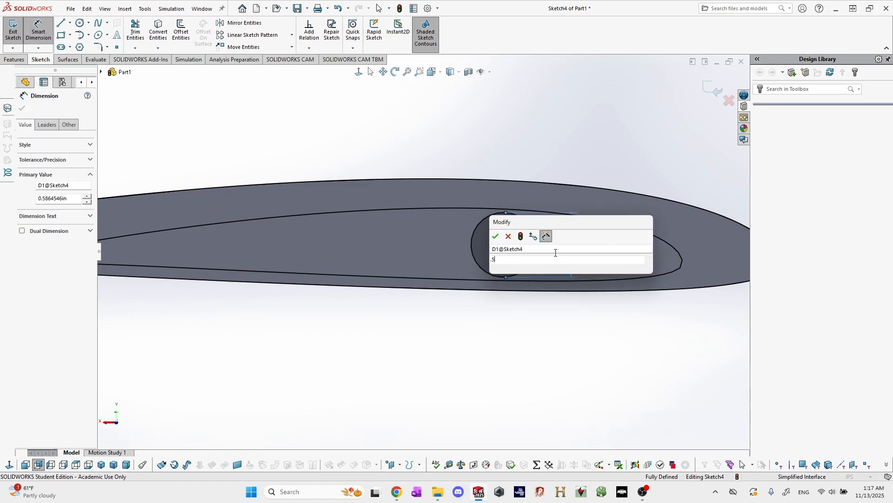
key(Return)
Cut the circle into the wing with a blind Extruded Cut, entering the depth as 49.5/2-2 in.
scroll(432, 250, up, 4)
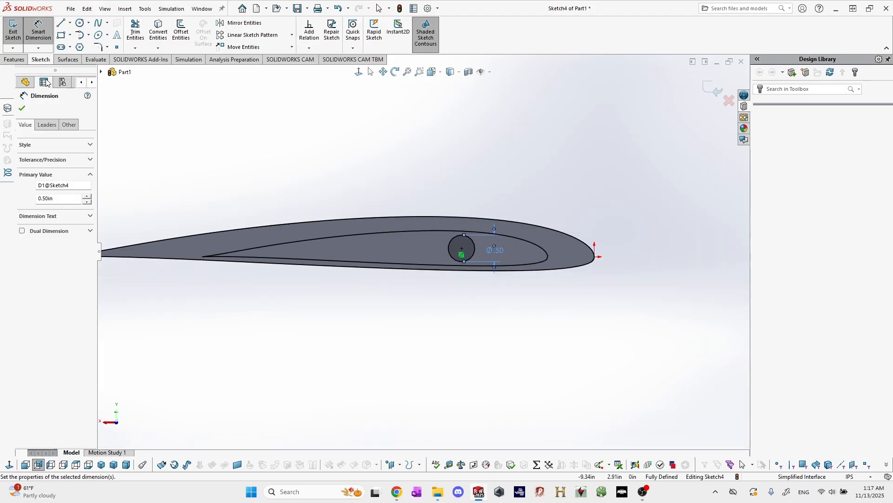
click(21, 61)
click(142, 30)
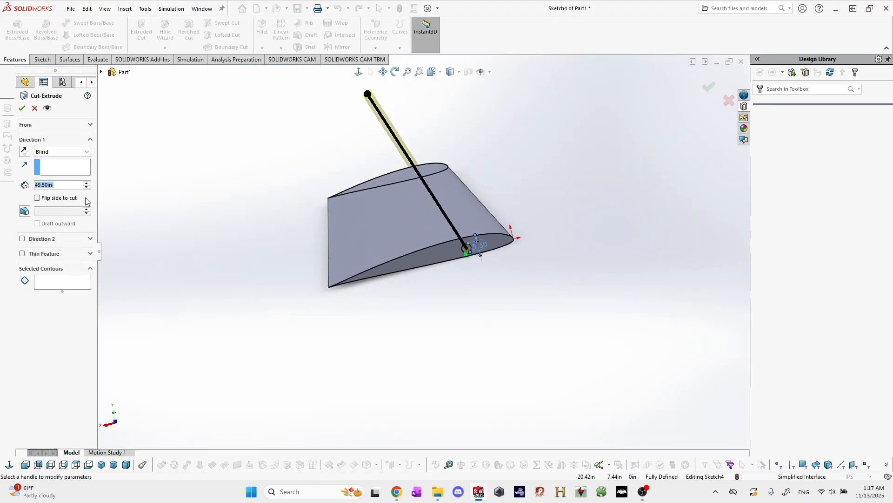
key(Right)
key(BackSpace)
key(BackSpace)
key(BackSpace)
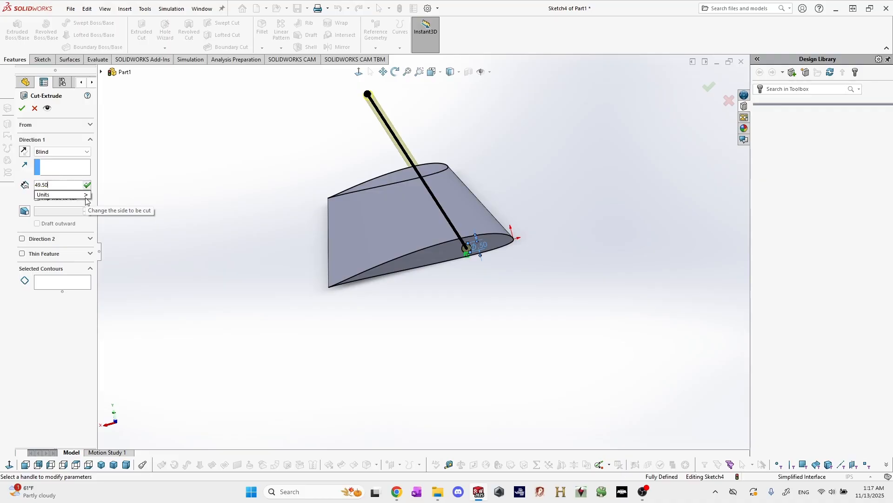
text(/2)
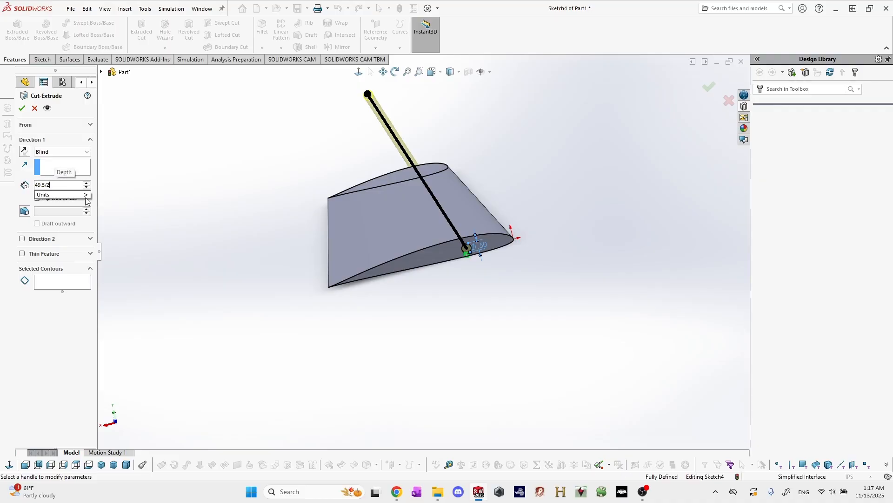
text(-2)
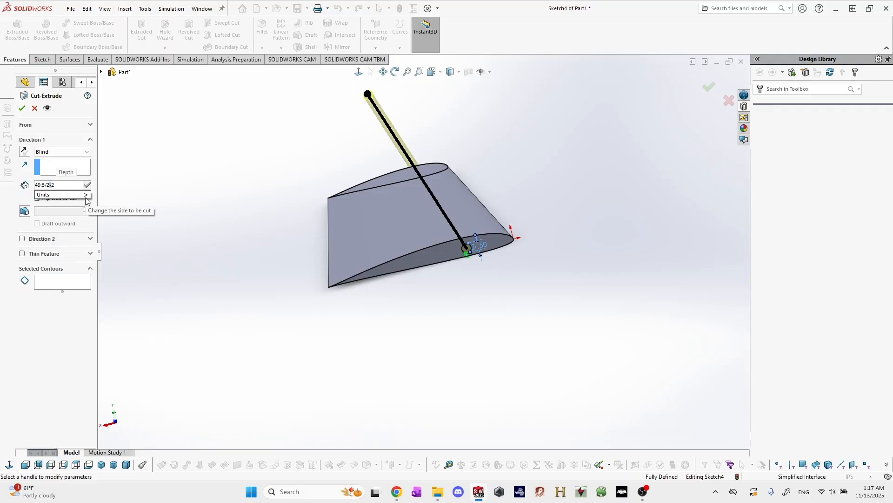
key(Return)
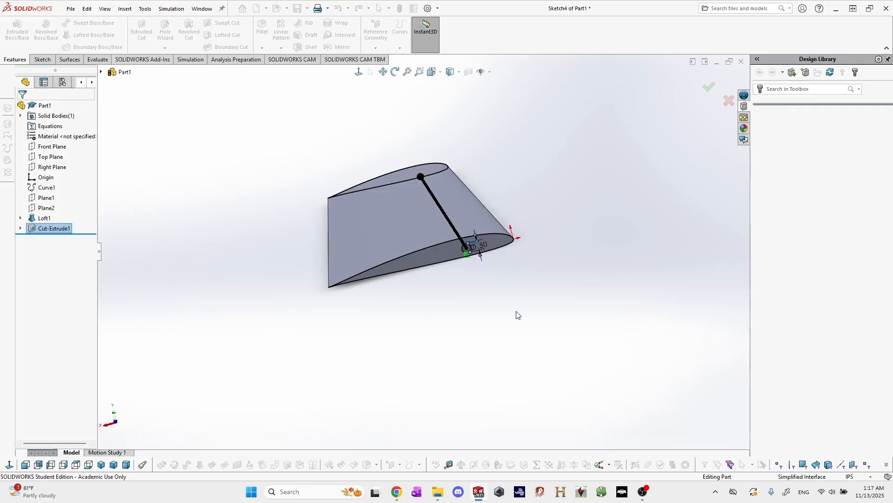
Inspect the spar hole in the wing's root face, including its inner wall and extent along the span.
middle_drag(511, 325, 466, 269)
scroll(442, 224, down, 7)
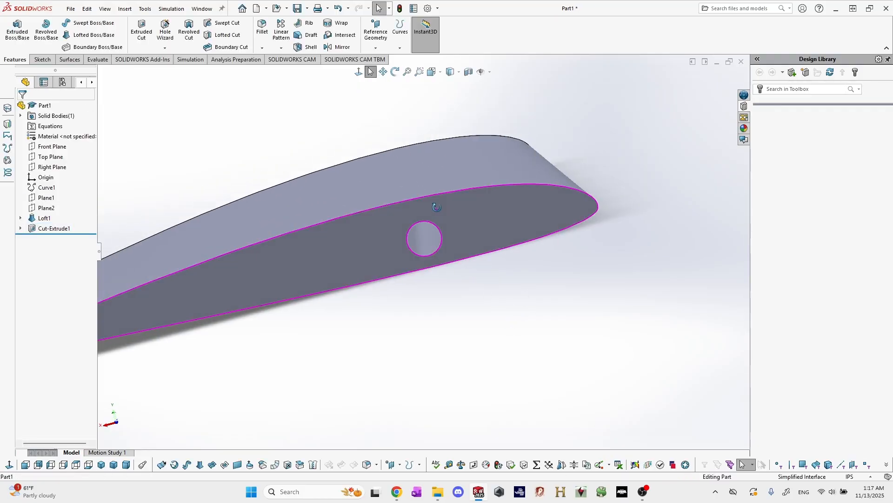
mouse_move(437, 210)
middle_down()
mouse_move(437, 196)
mouse_move(429, 232)
middle_up()
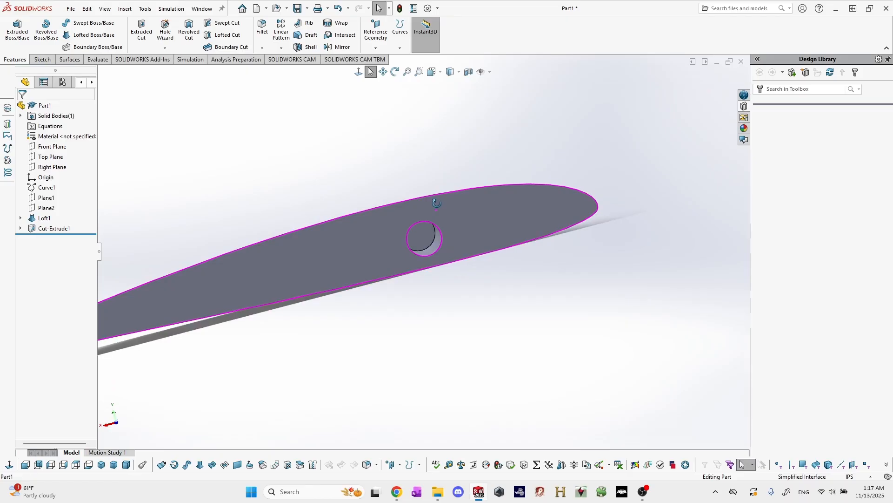
click(428, 232)
scroll(415, 271, up, 3)
middle_drag(363, 253, 396, 284)
scroll(396, 317, up, 6)
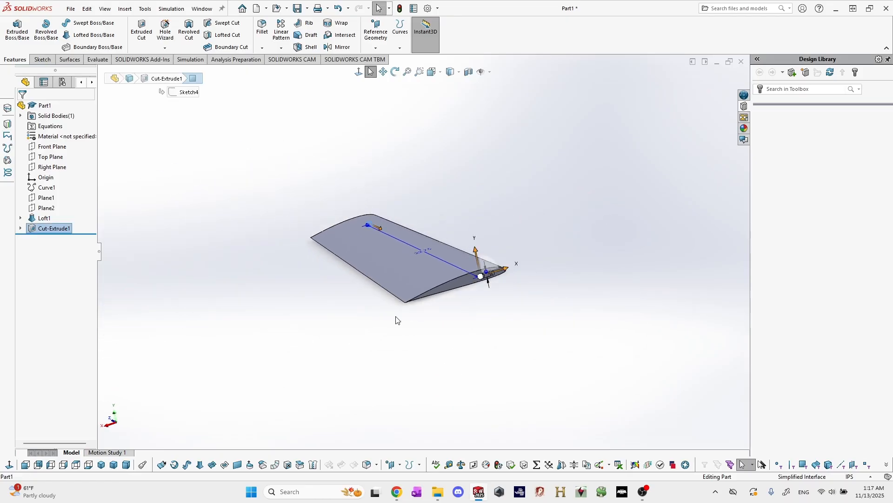
click(476, 333)
scroll(472, 279, down, 4)
scroll(472, 282, down, 2)
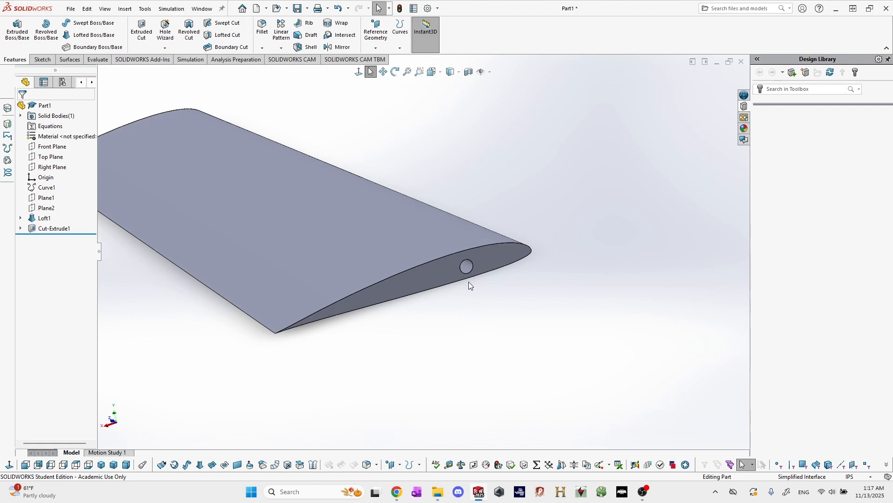
scroll(413, 245, up, 4)
scroll(465, 279, down, 5)
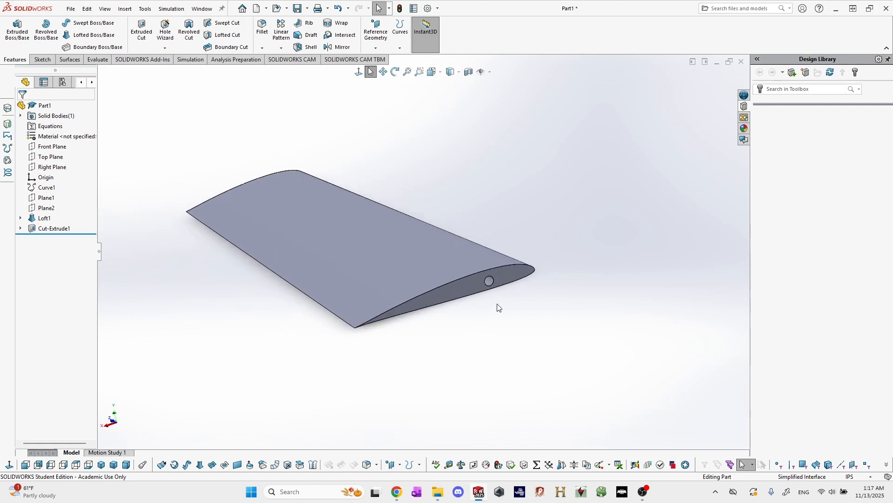
Examine the finished wing from above, from the root end and from the tip end.
middle_drag(470, 259, 495, 283)
scroll(368, 249, up, 5)
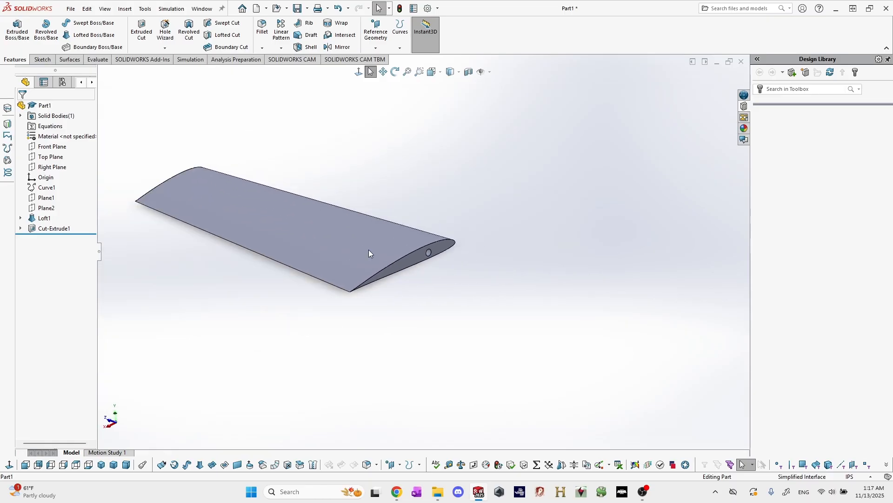
middle_drag(353, 247, 417, 194)
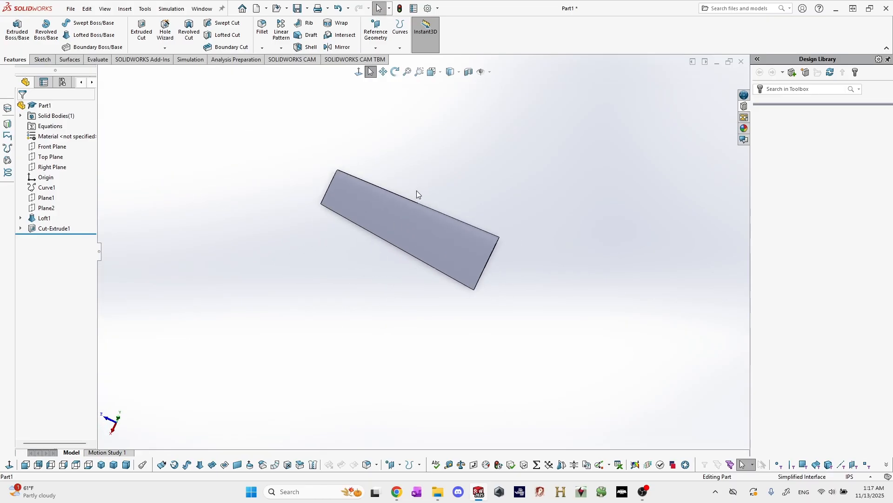
scroll(417, 193, down, 3)
middle_drag(469, 403, 447, 229)
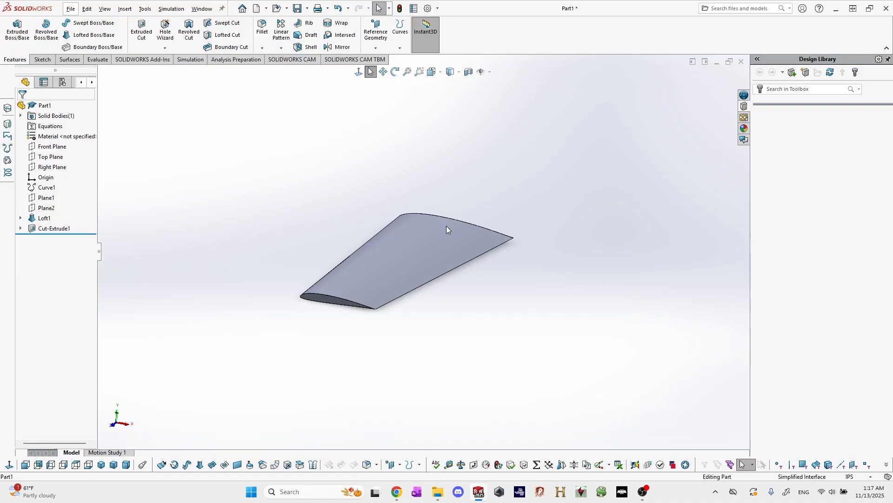
scroll(424, 289, up, 2)
scroll(405, 252, down, 2)
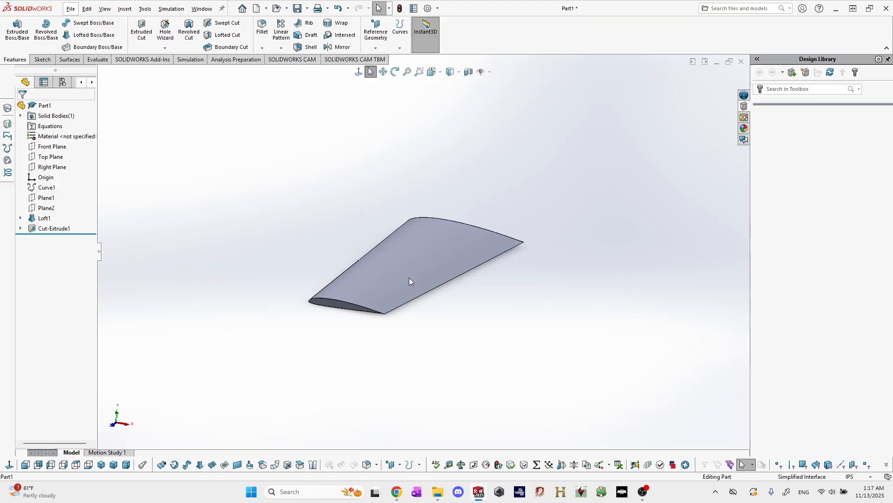
middle_drag(396, 282, 447, 284)
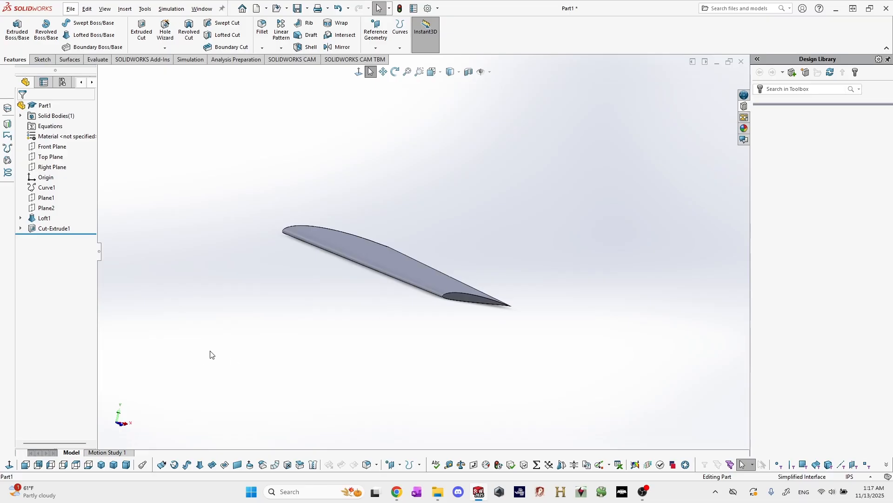